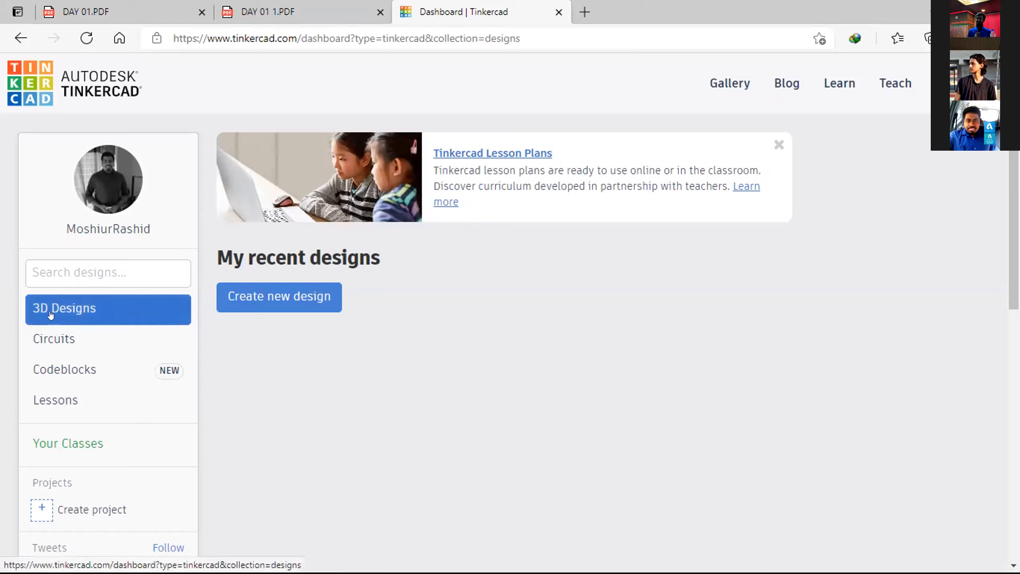
# Step: Create a new 3D design and look through the basic shapes and the list of shape categories
pyautogui.click(301, 291)
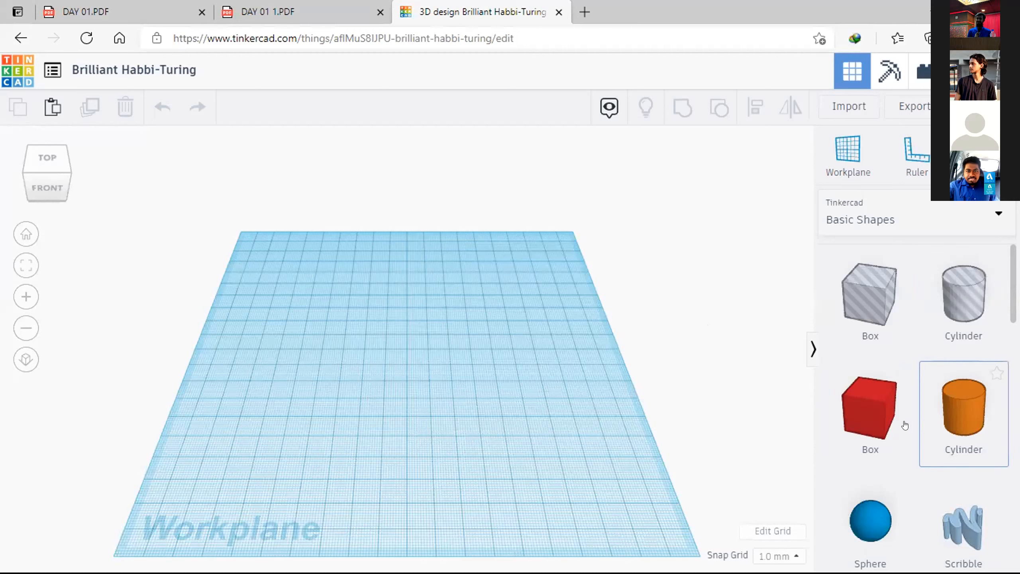
pyautogui.scroll(-5, 916, 401)
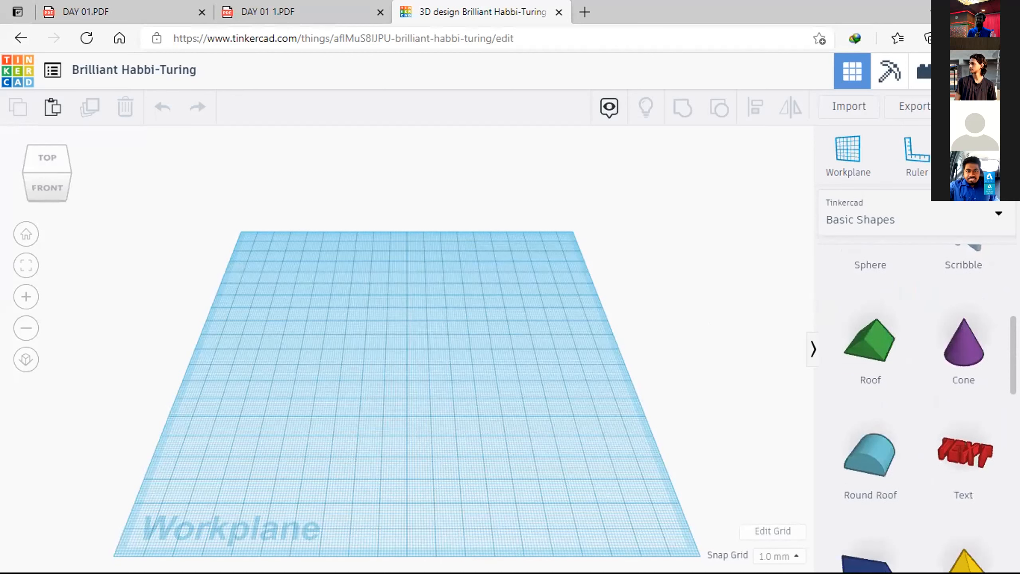
pyautogui.scroll(-3, 916, 402)
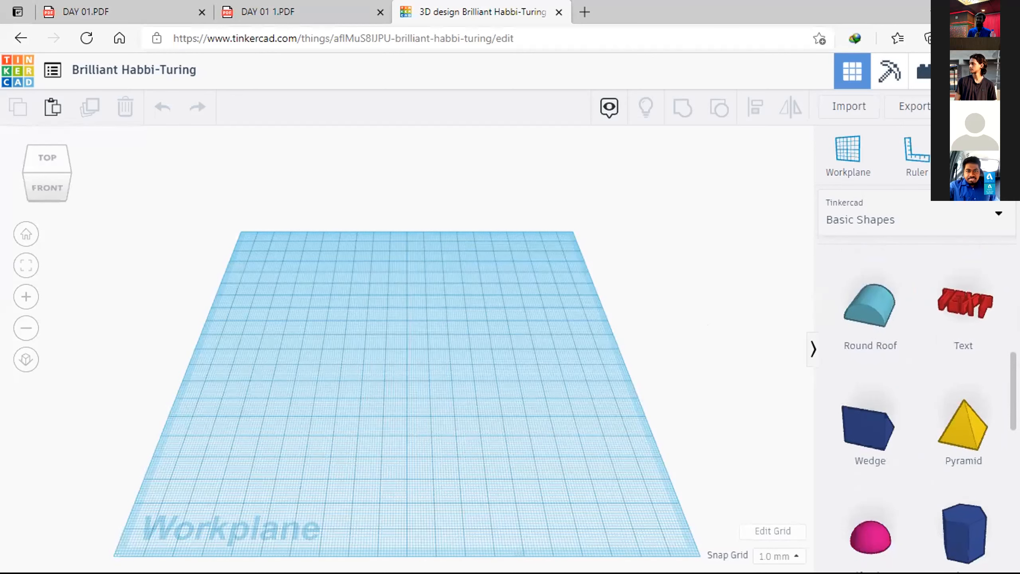
pyautogui.scroll(3, 916, 402)
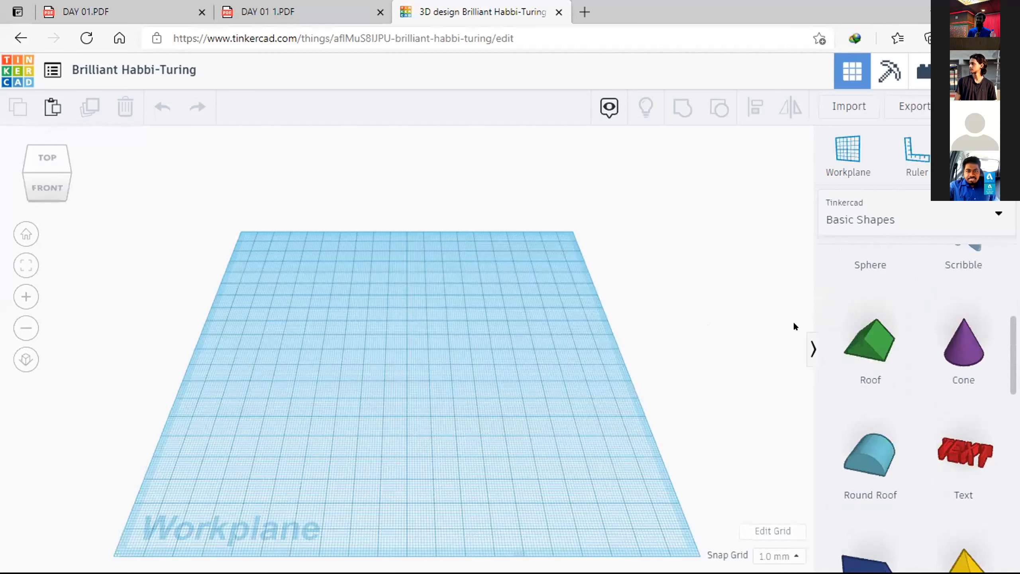
pyautogui.click(846, 223)
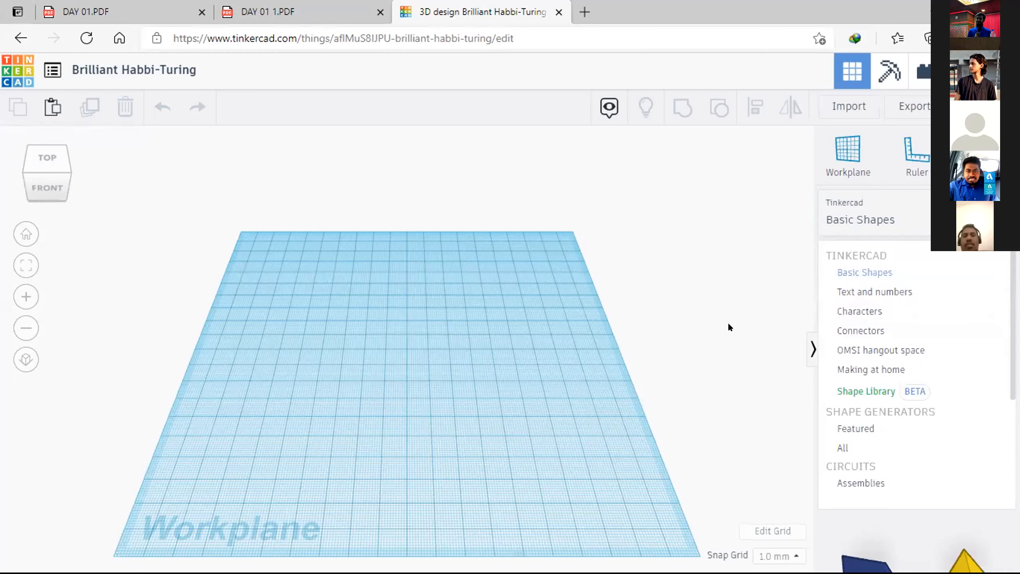
pyautogui.click(705, 313)
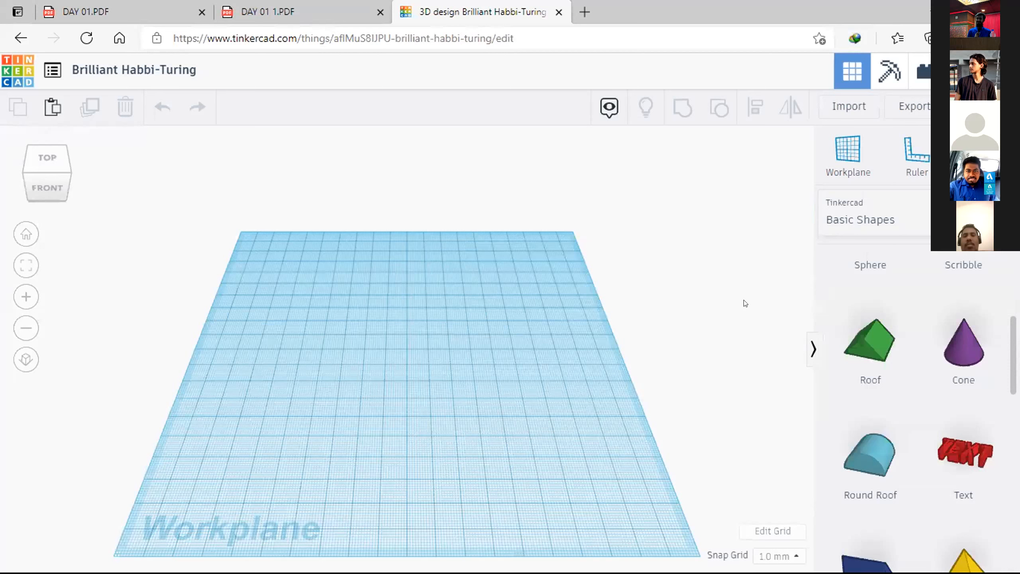
pyautogui.click(888, 216)
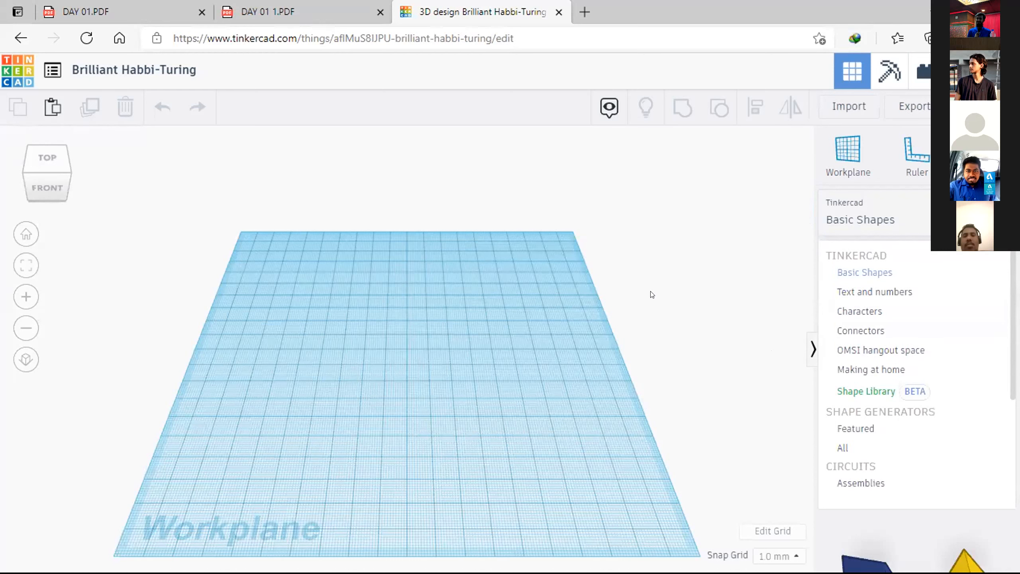
pyautogui.click(604, 271)
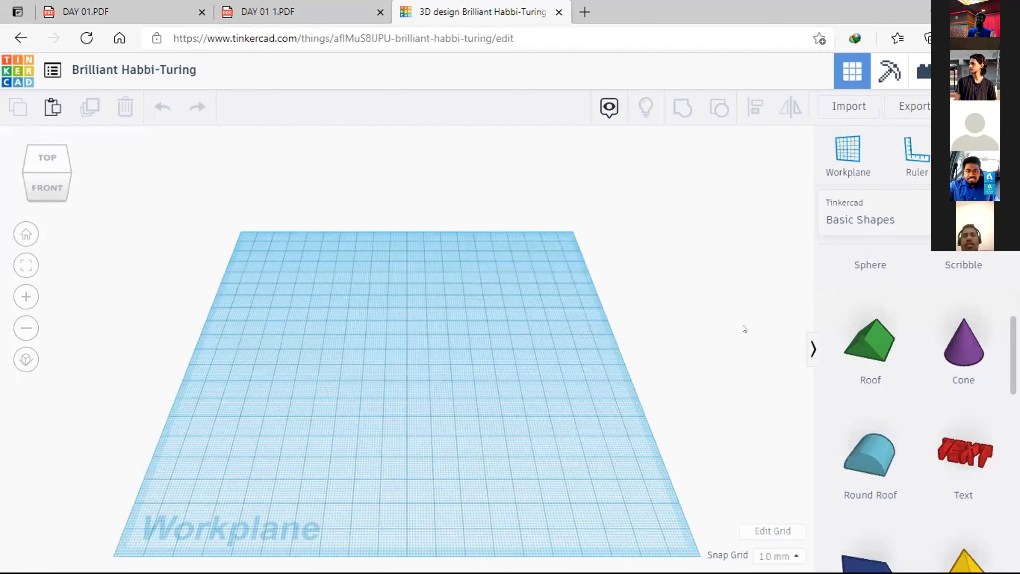
# Step: Place a solid red box from the basic shapes onto the front part of the workplane
pyautogui.moveTo(686, 340)
pyautogui.mouseDown(button='right')
pyautogui.moveTo(670, 342)
pyautogui.moveTo(684, 329)
pyautogui.mouseUp(button='right')
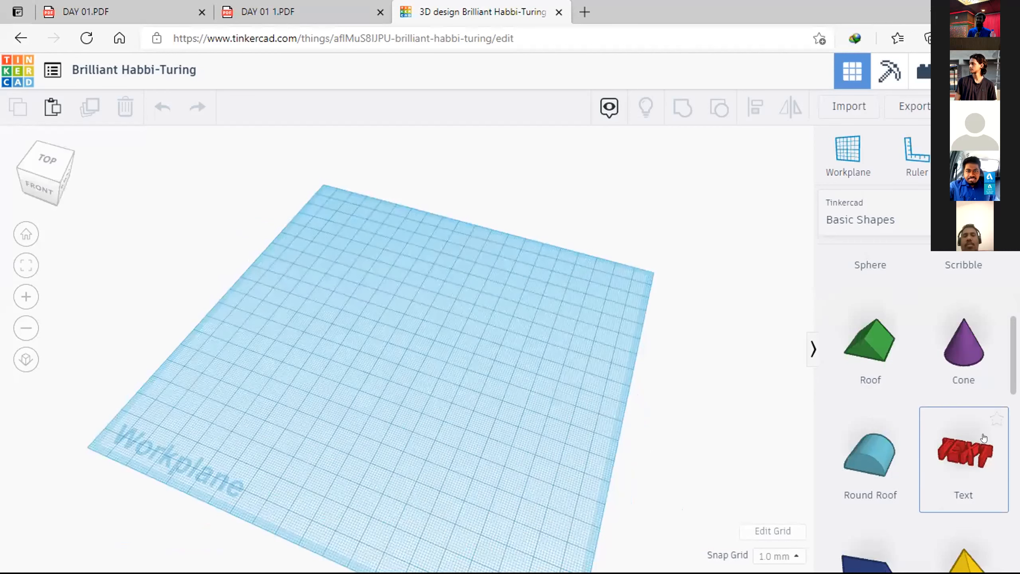
pyautogui.scroll(3, 938, 416)
pyautogui.scroll(4, 928, 437)
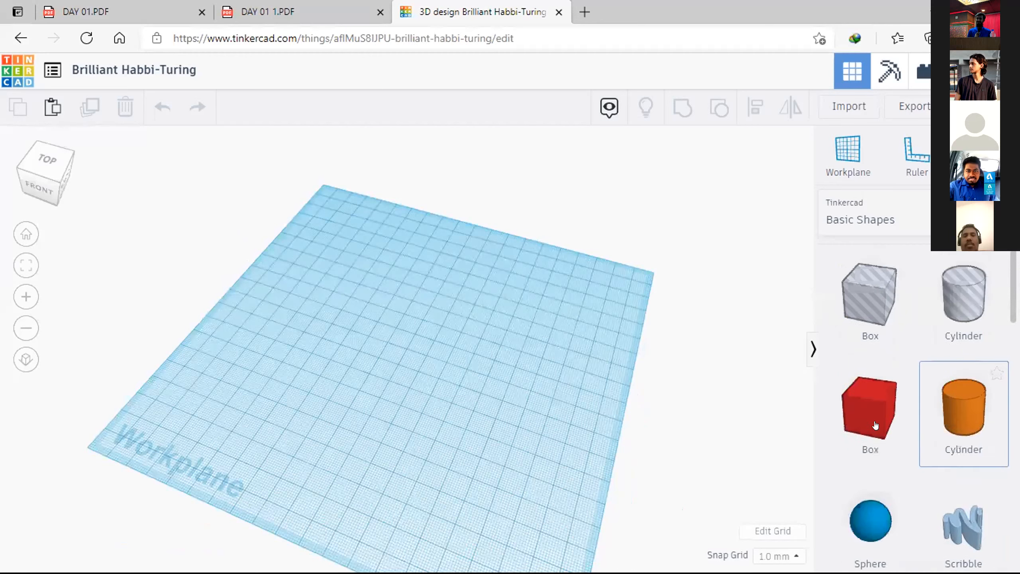
pyautogui.scroll(-1, 856, 416)
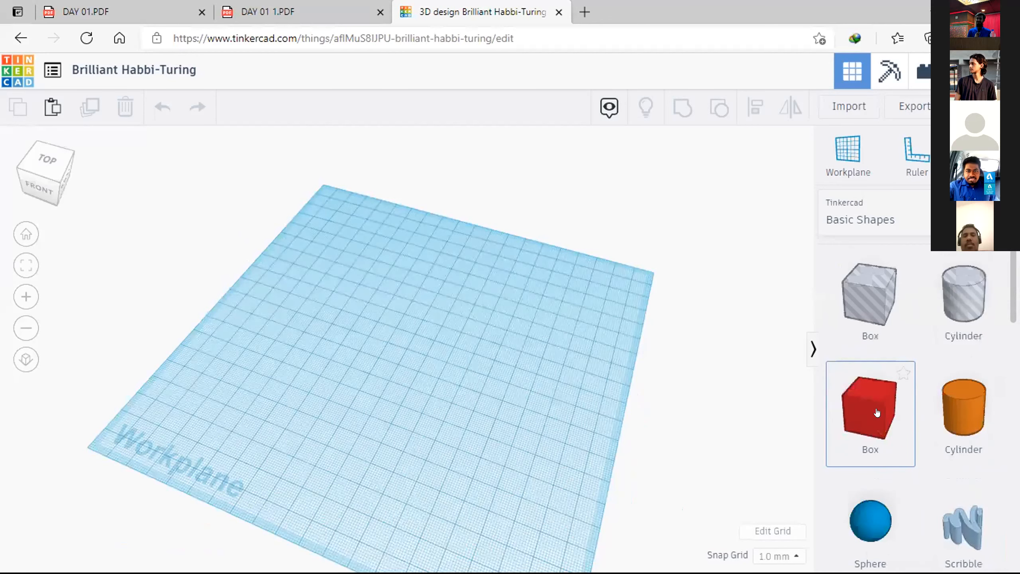
pyautogui.moveTo(856, 399); pyautogui.dragTo(345, 405)
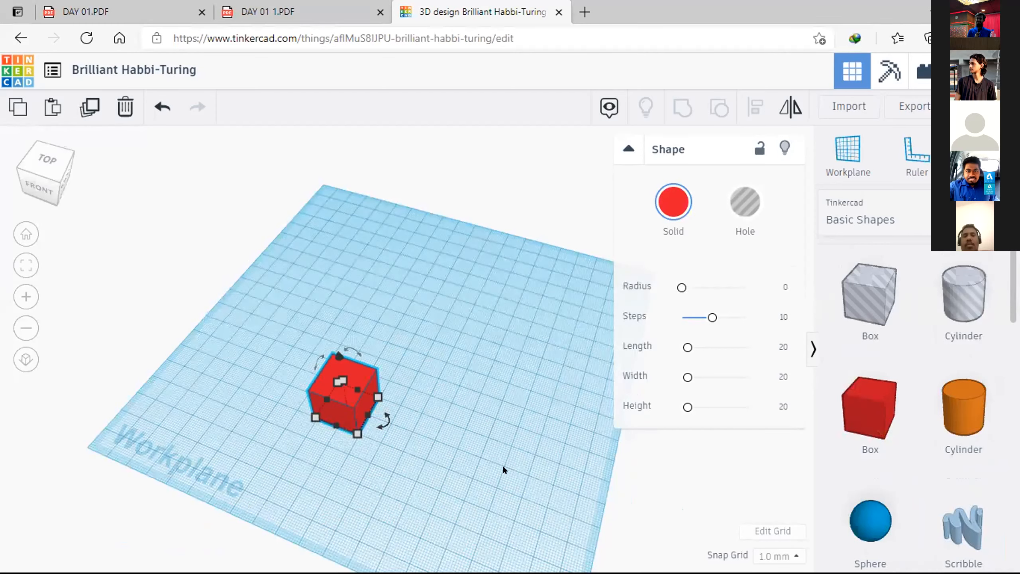
# Step: Examine the box and its surrounding workplane at different distances and positions
pyautogui.moveTo(503, 463); pyautogui.dragTo(633, 396, button='middle')
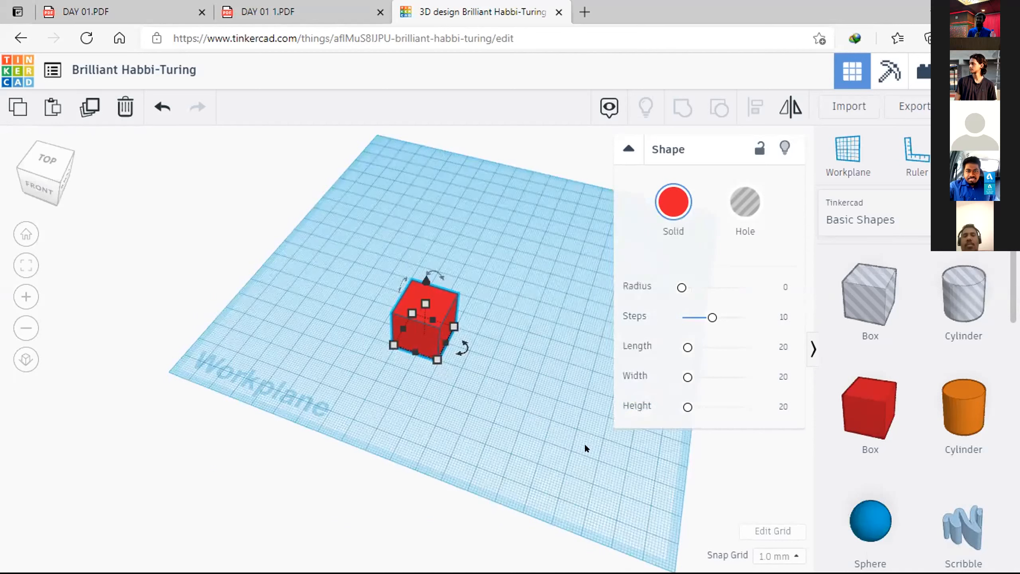
pyautogui.scroll(3, 584, 443)
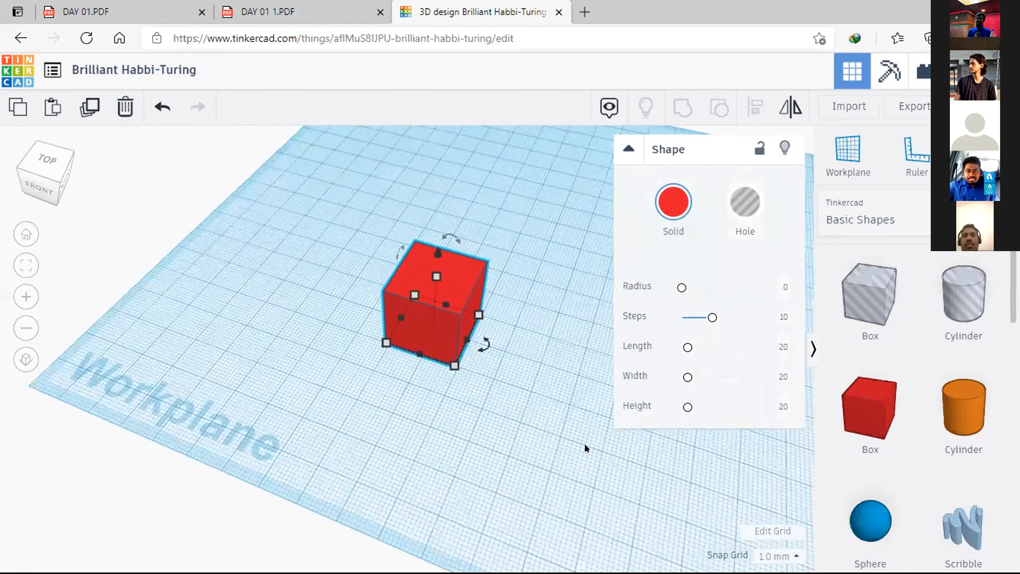
pyautogui.scroll(-5, 584, 443)
pyautogui.scroll(2, 584, 443)
pyautogui.scroll(2, 585, 446)
pyautogui.scroll(-2, 585, 446)
pyautogui.scroll(4, 585, 446)
pyautogui.scroll(-3, 585, 446)
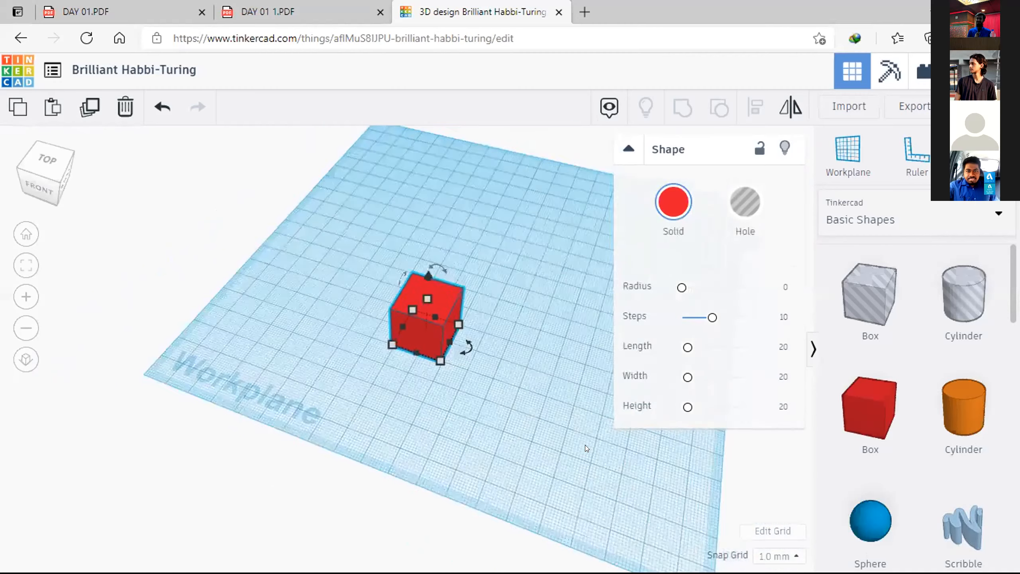
pyautogui.scroll(2, 585, 445)
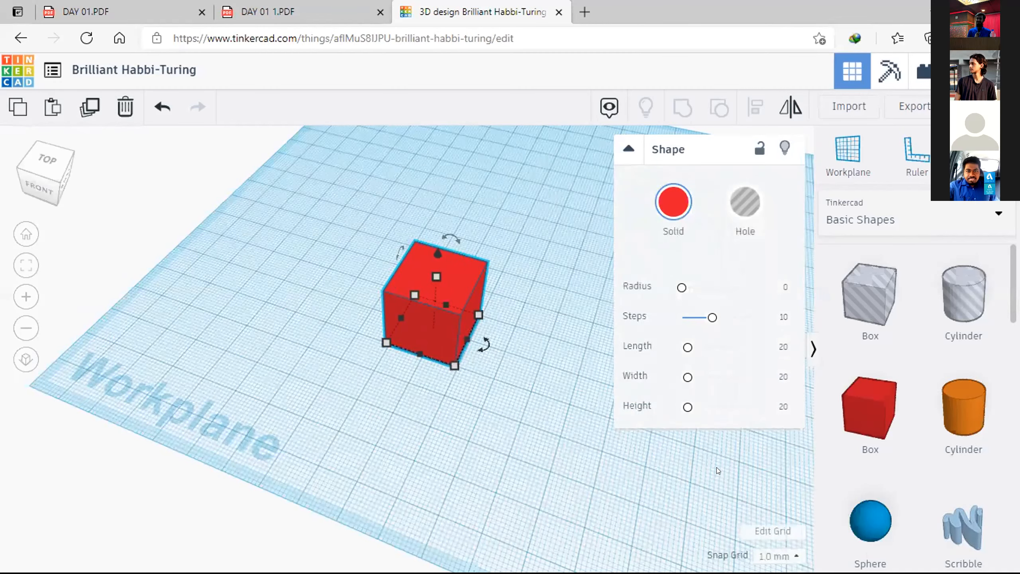
pyautogui.moveTo(720, 468); pyautogui.dragTo(784, 534, button='middle')
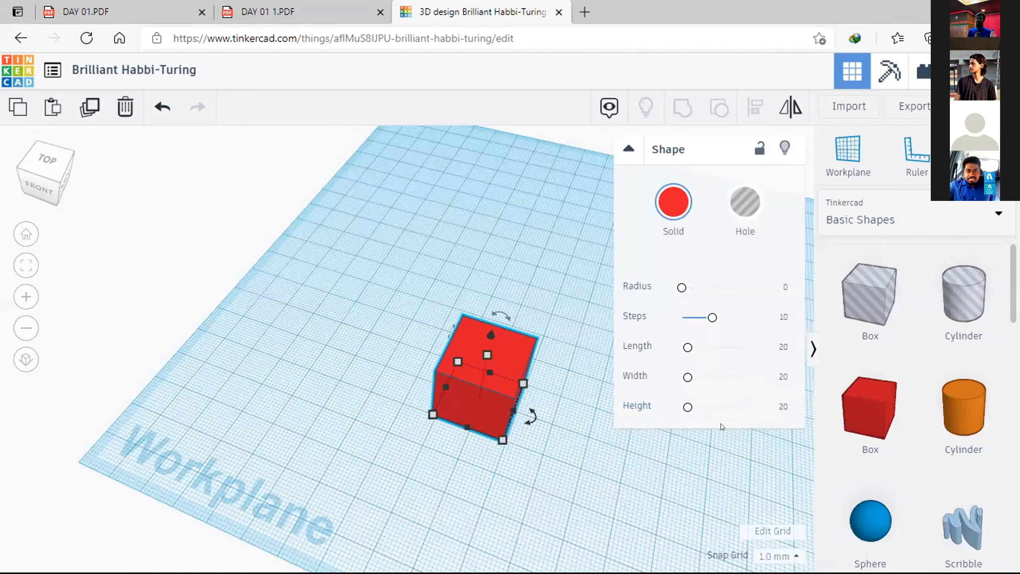
# Step: Check the box's edge dimension and compare how it looks from its front-right corner when deselected and selected
pyautogui.click(490, 372)
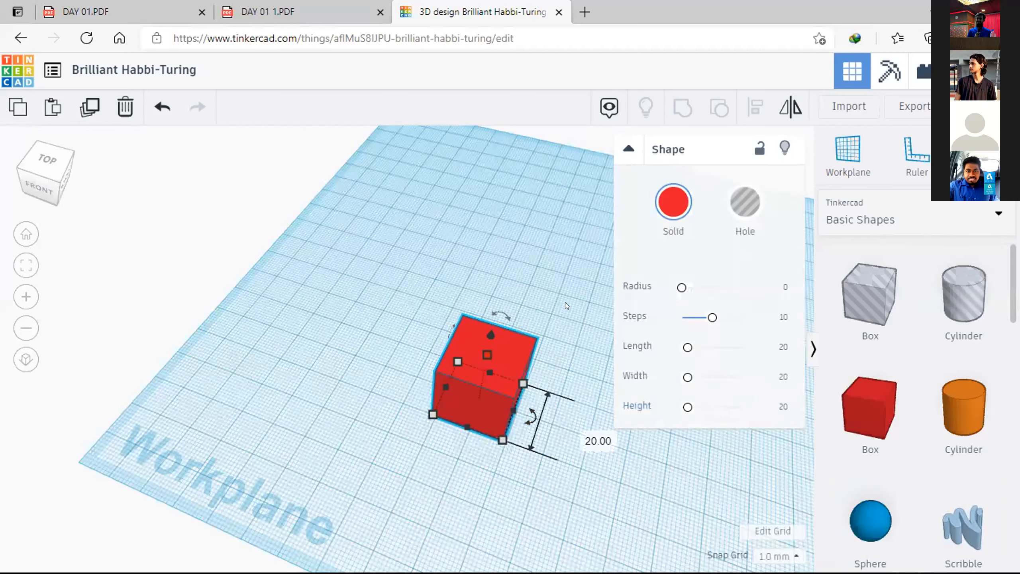
pyautogui.click(574, 281)
pyautogui.click(491, 362)
pyautogui.moveTo(564, 399); pyautogui.dragTo(480, 364, button='right')
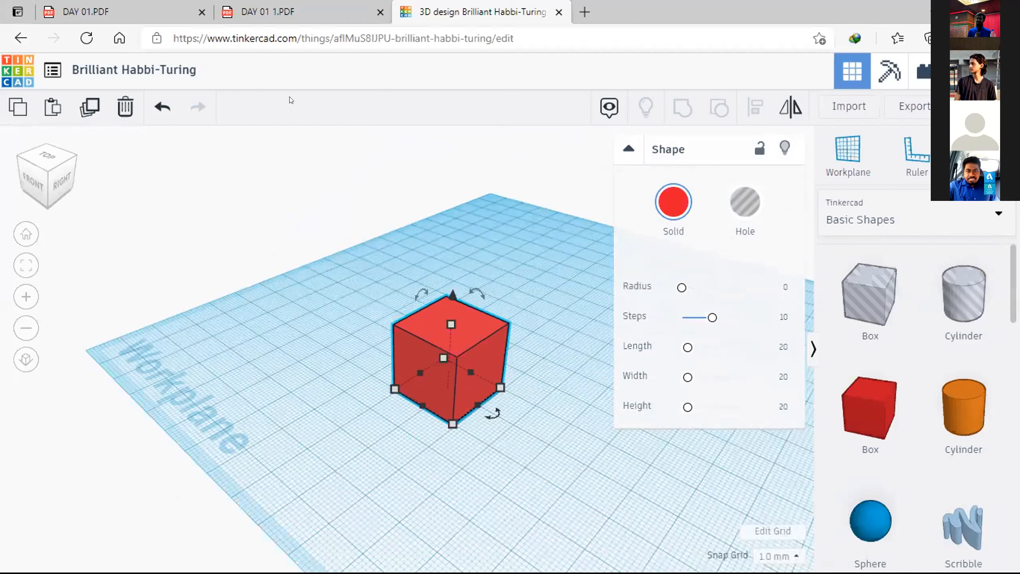
pyautogui.click(300, 360)
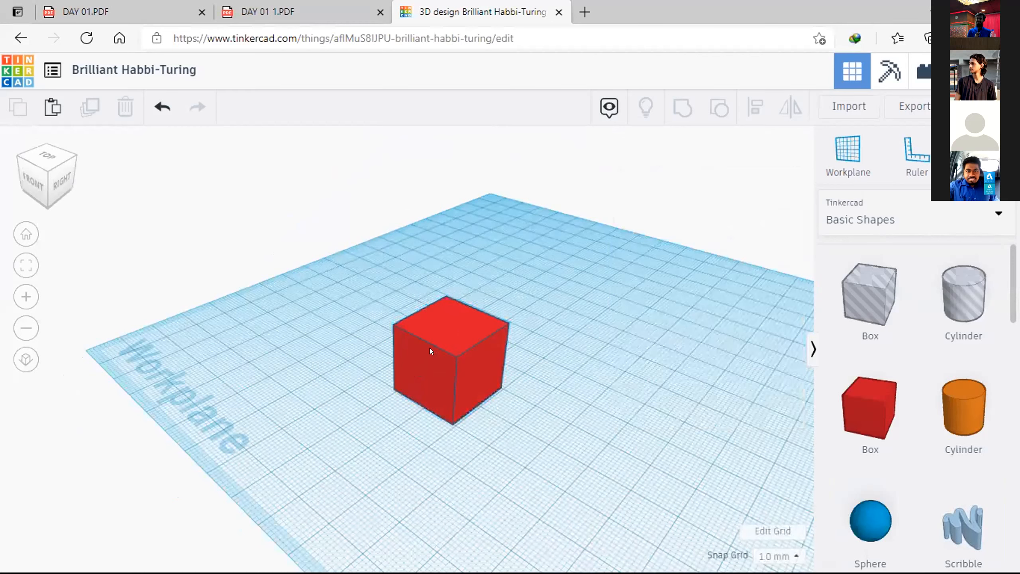
pyautogui.click(409, 382)
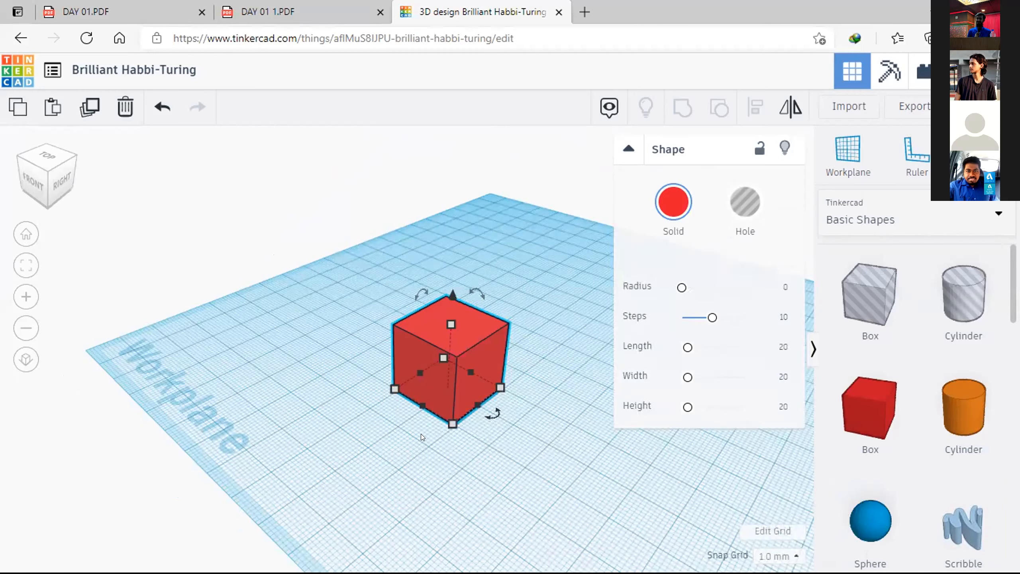
# Step: Examine the selected box up close from several angles, including its base handles and side dimensions
pyautogui.scroll(5, 421, 434)
pyautogui.moveTo(396, 445); pyautogui.dragTo(406, 383, button='middle')
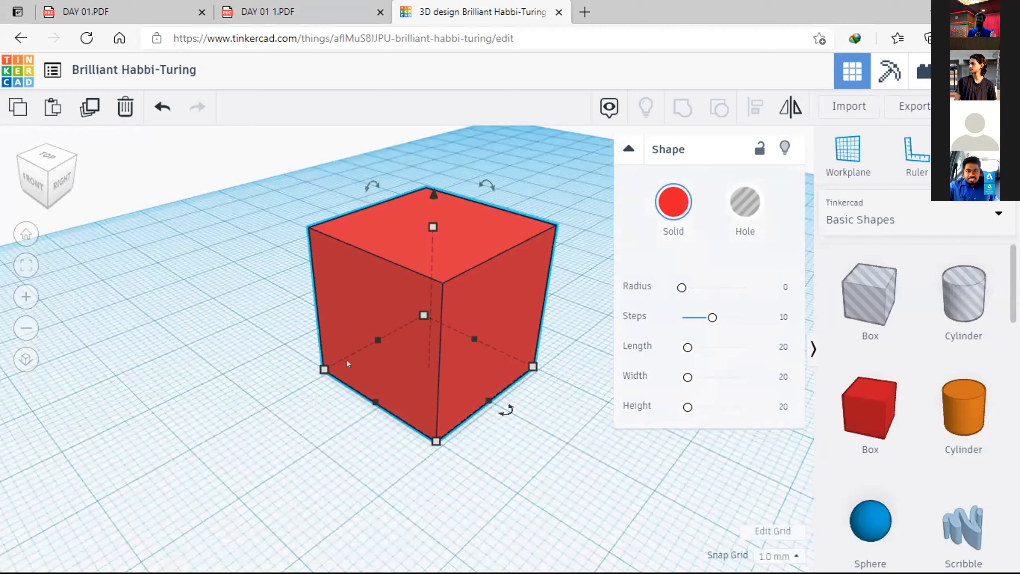
pyautogui.moveTo(506, 432); pyautogui.dragTo(457, 318, button='right')
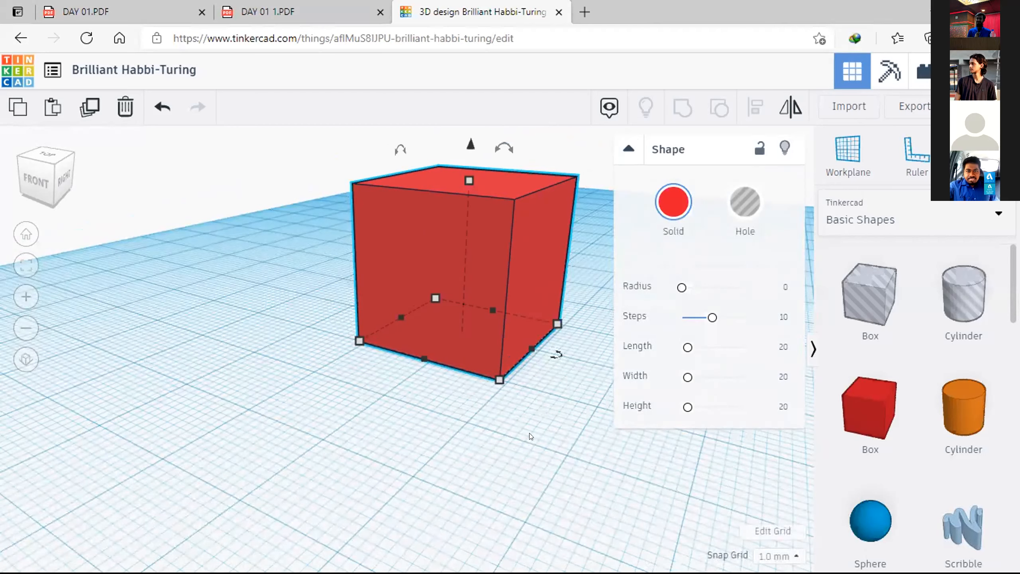
pyautogui.click(541, 407)
pyautogui.click(493, 279)
pyautogui.click(355, 341)
pyautogui.moveTo(326, 375); pyautogui.dragTo(314, 385, button='right')
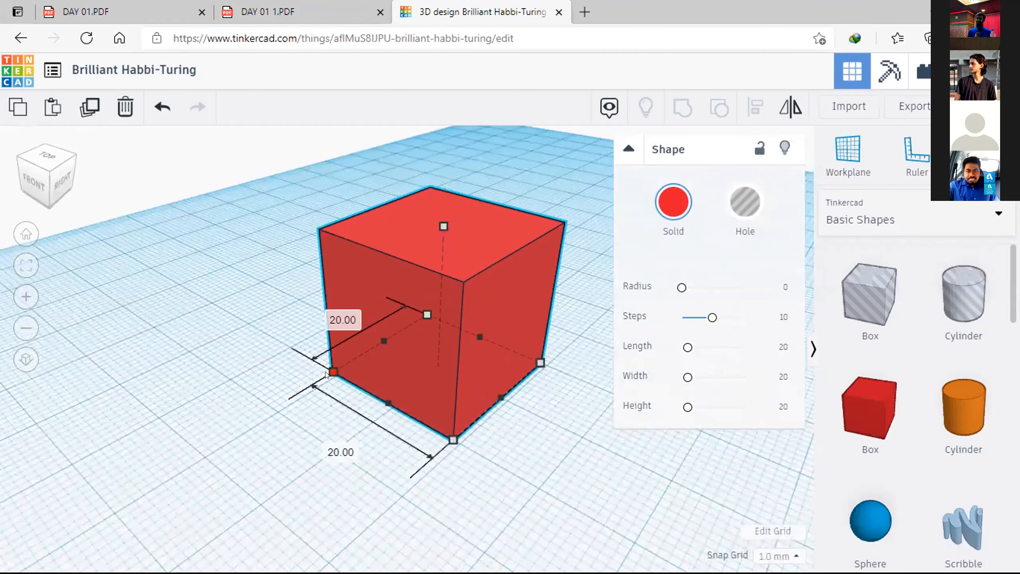
# Step: Enlarge the box's base, stretching its front-to-back depth to about 31 mm and extending its right side outward
pyautogui.moveTo(325, 374); pyautogui.dragTo(245, 367)
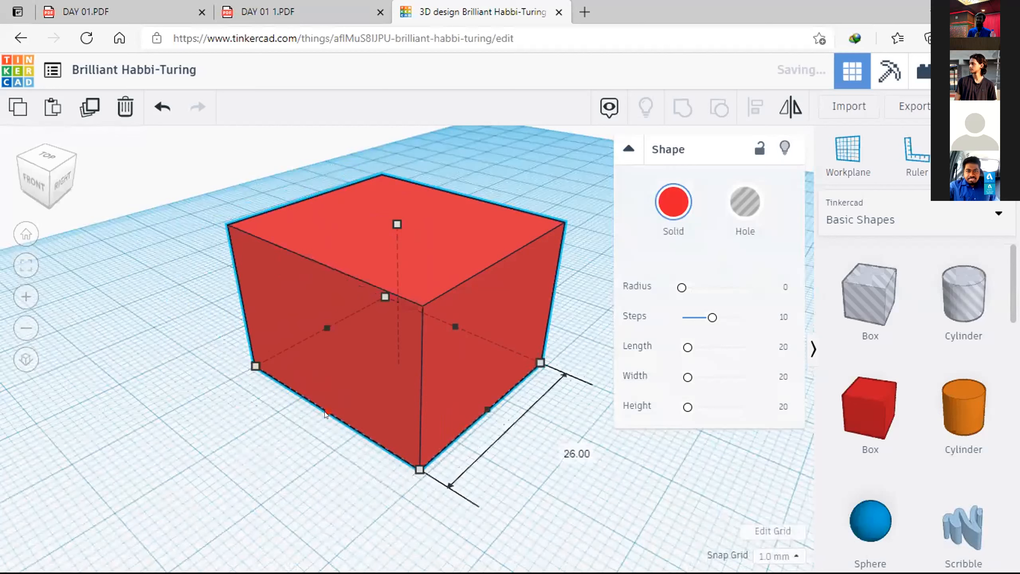
pyautogui.moveTo(323, 413); pyautogui.dragTo(255, 388)
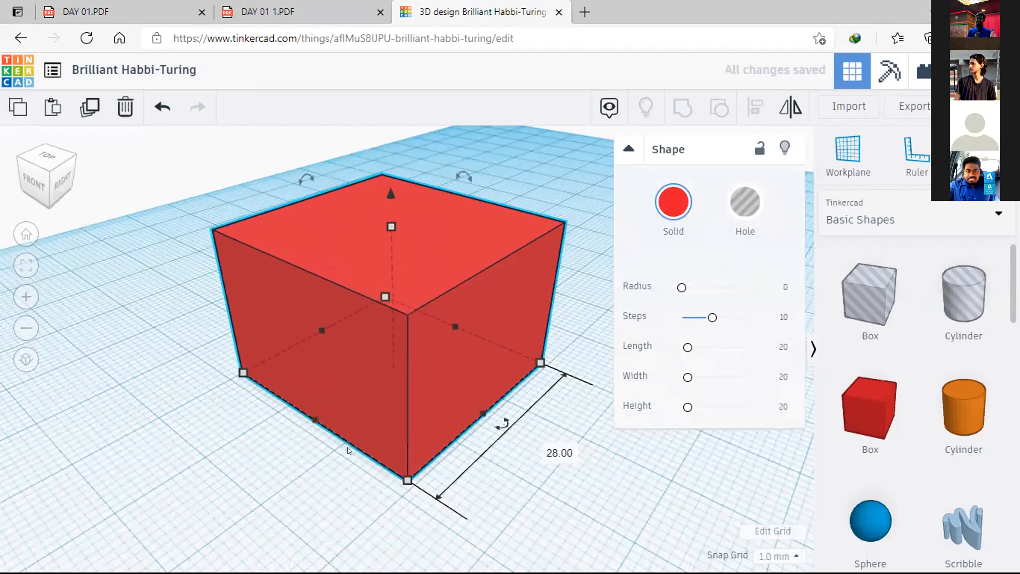
pyautogui.moveTo(314, 421); pyautogui.dragTo(295, 434)
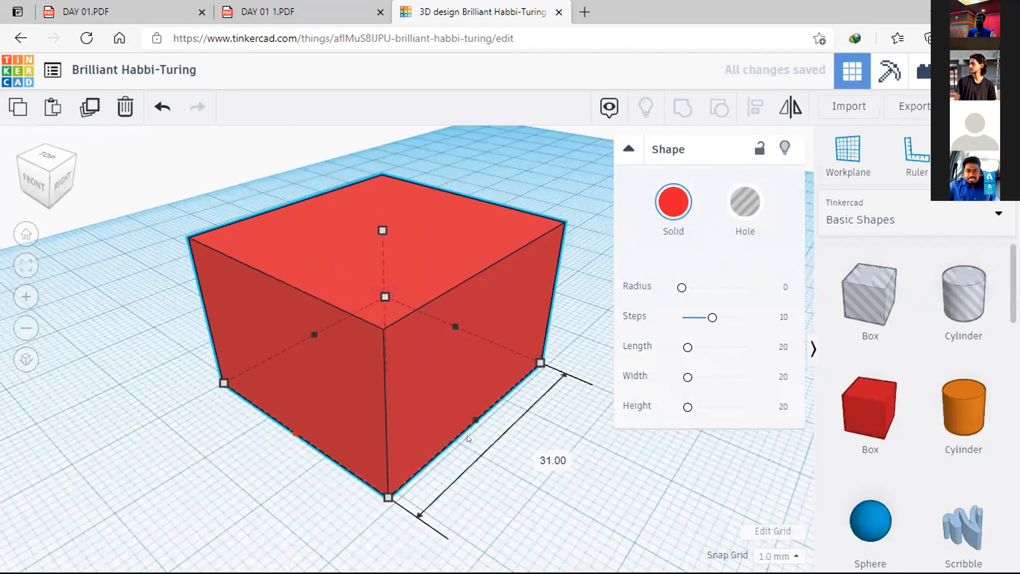
pyautogui.moveTo(491, 432); pyautogui.dragTo(521, 450)
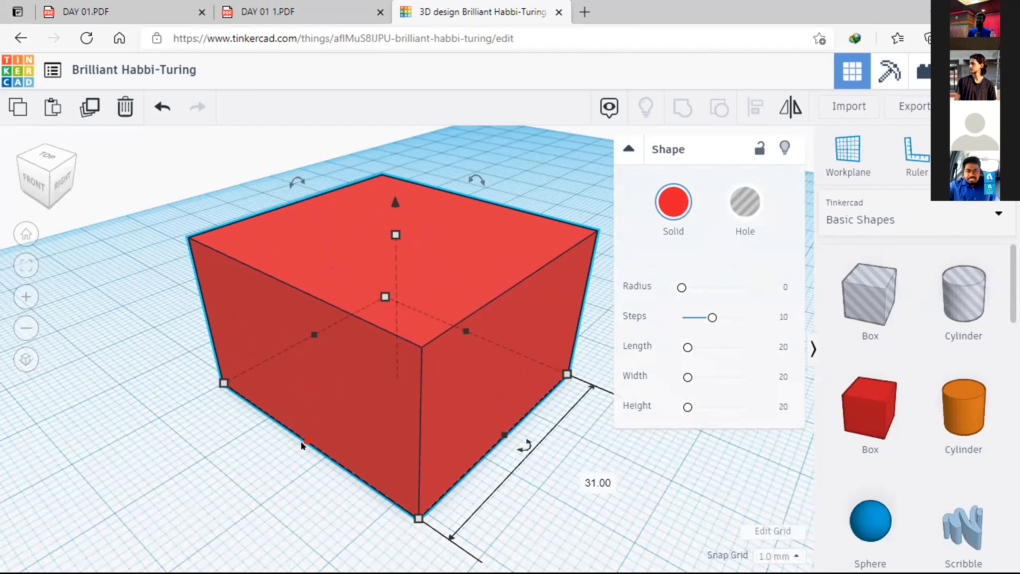
# Step: Shrink the box's base to about 23 mm deep by 17 mm wide and check its height
pyautogui.moveTo(302, 442); pyautogui.dragTo(358, 409)
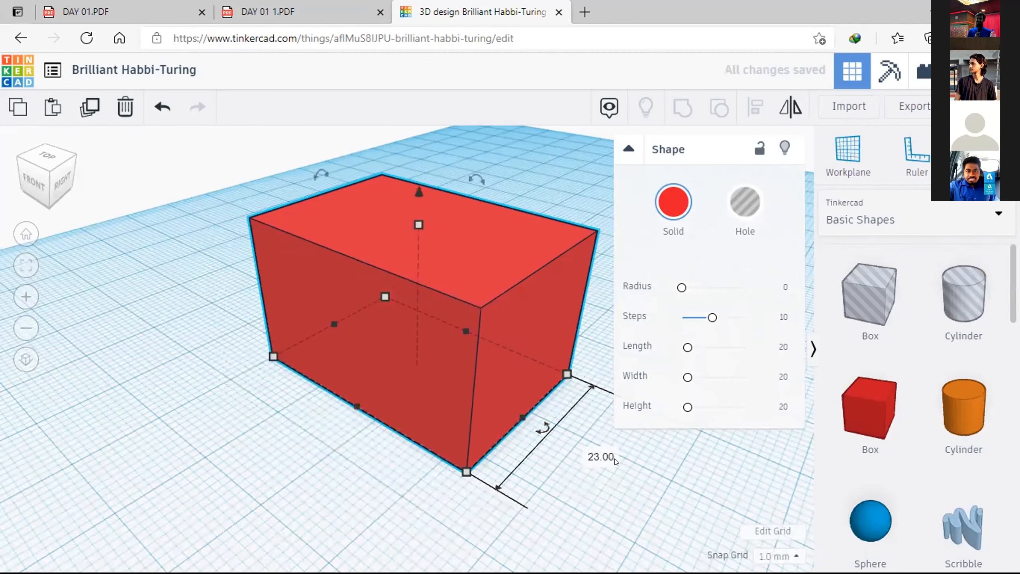
pyautogui.moveTo(517, 420); pyautogui.dragTo(410, 364)
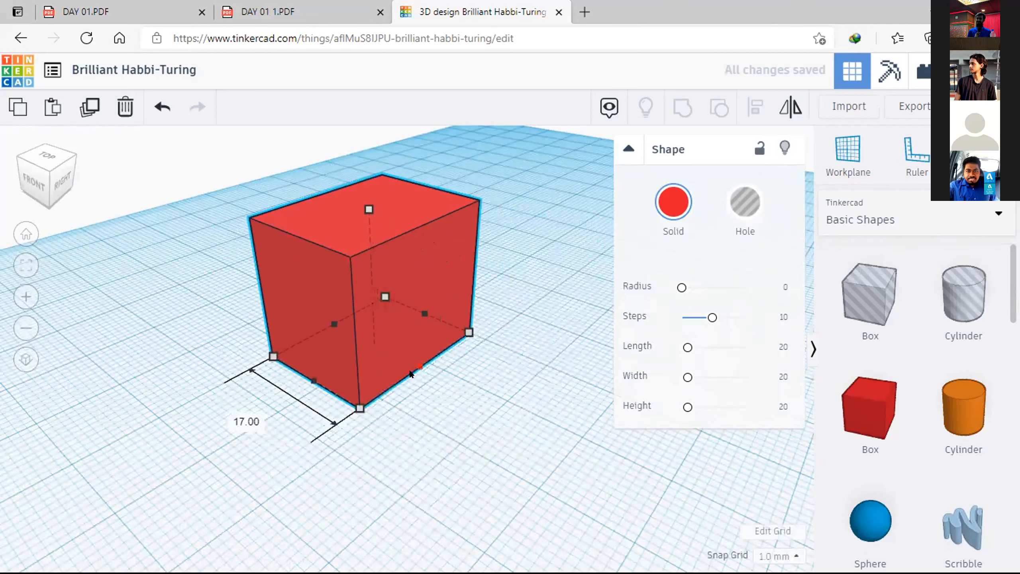
pyautogui.moveTo(364, 207); pyautogui.dragTo(363, 208)
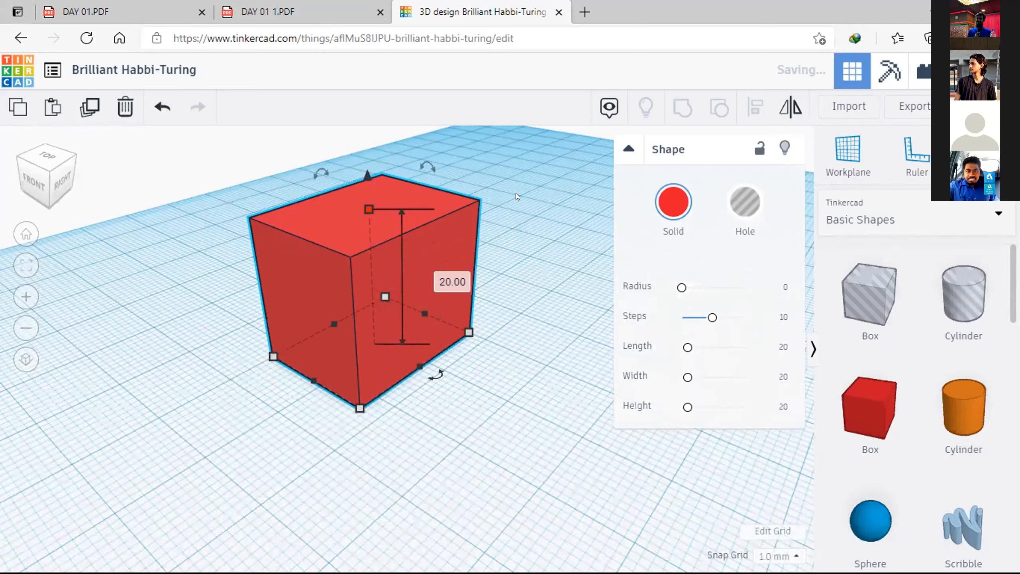
pyautogui.click(340, 205)
pyautogui.click(525, 232)
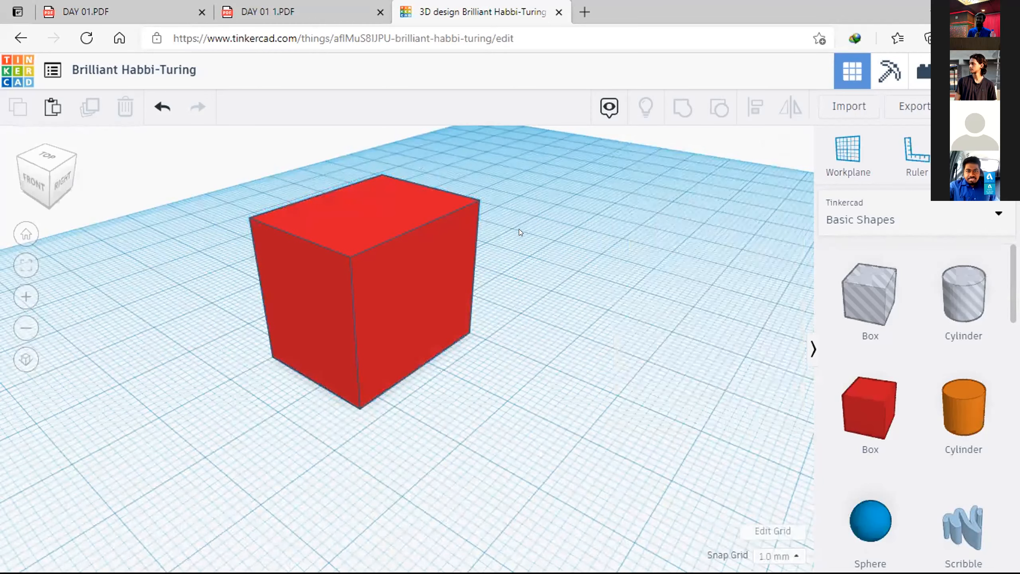
# Step: Inspect the resized box from other angles and reselect it to examine its top height handle
pyautogui.moveTo(529, 240); pyautogui.dragTo(615, 280, button='right')
pyautogui.moveTo(479, 292); pyautogui.dragTo(541, 220, button='right')
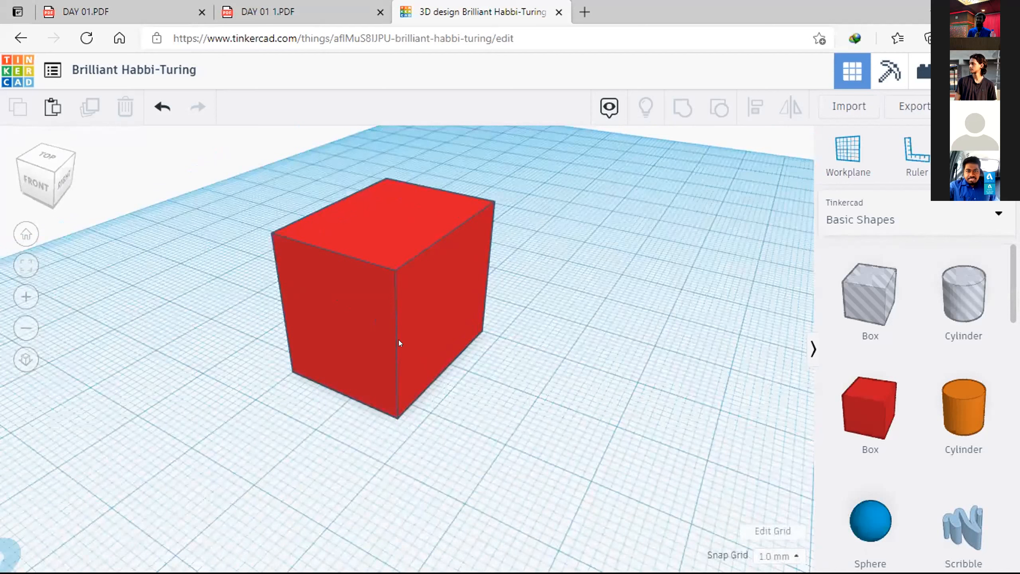
pyautogui.click(430, 291)
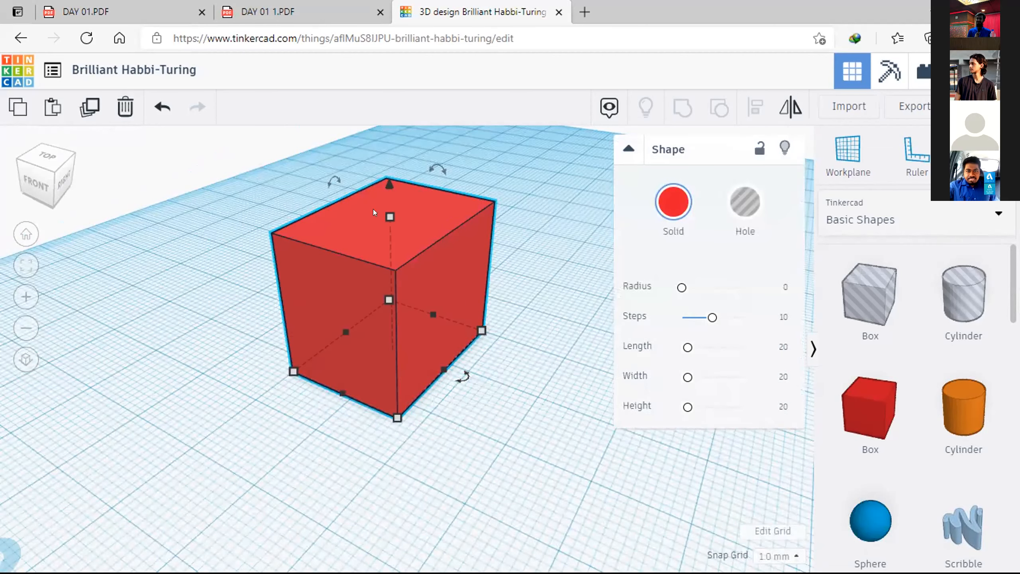
pyautogui.click(388, 218)
pyautogui.moveTo(506, 384); pyautogui.dragTo(518, 281, button='right')
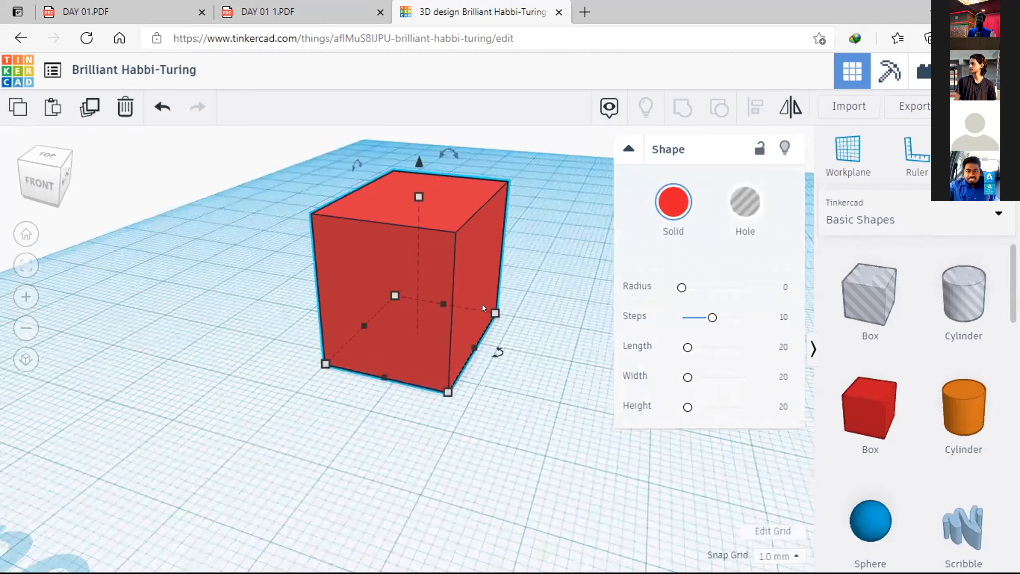
# Step: Set the box's height to 10 mm through its top handle dimension
pyautogui.click(513, 264)
pyautogui.click(441, 214)
pyautogui.moveTo(418, 196)
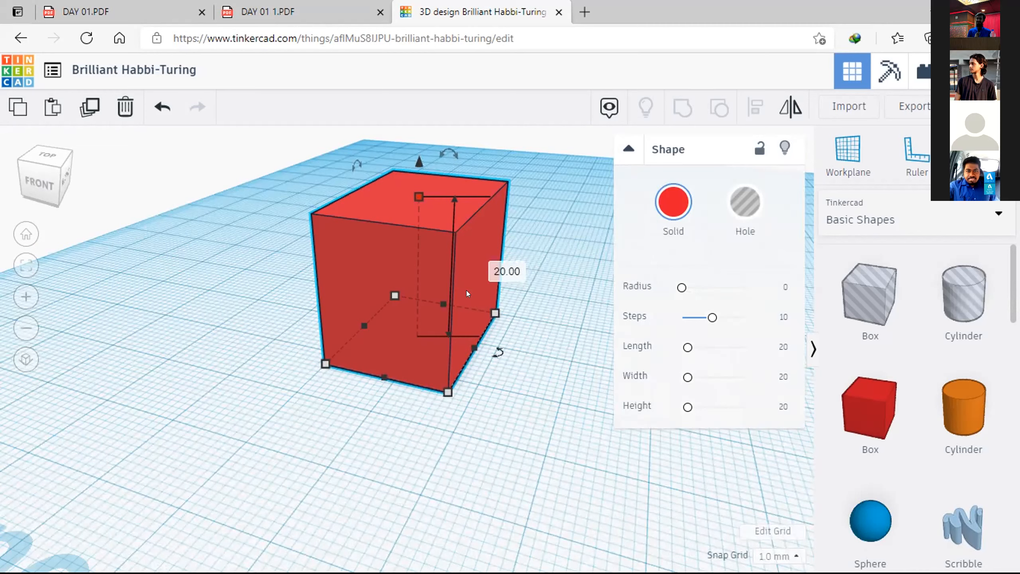
pyautogui.click(506, 271)
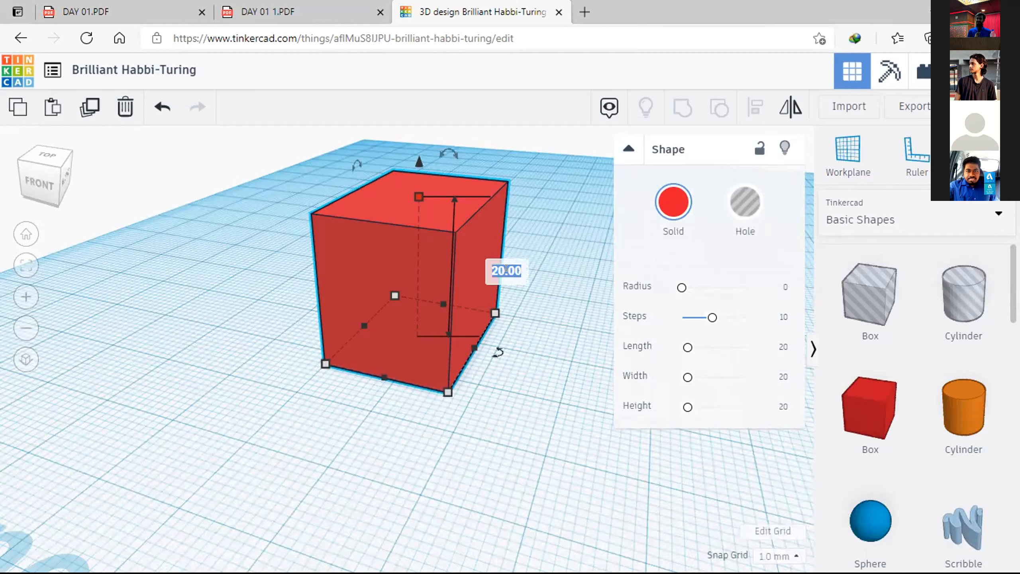
pyautogui.write('10')
pyautogui.press('Return')
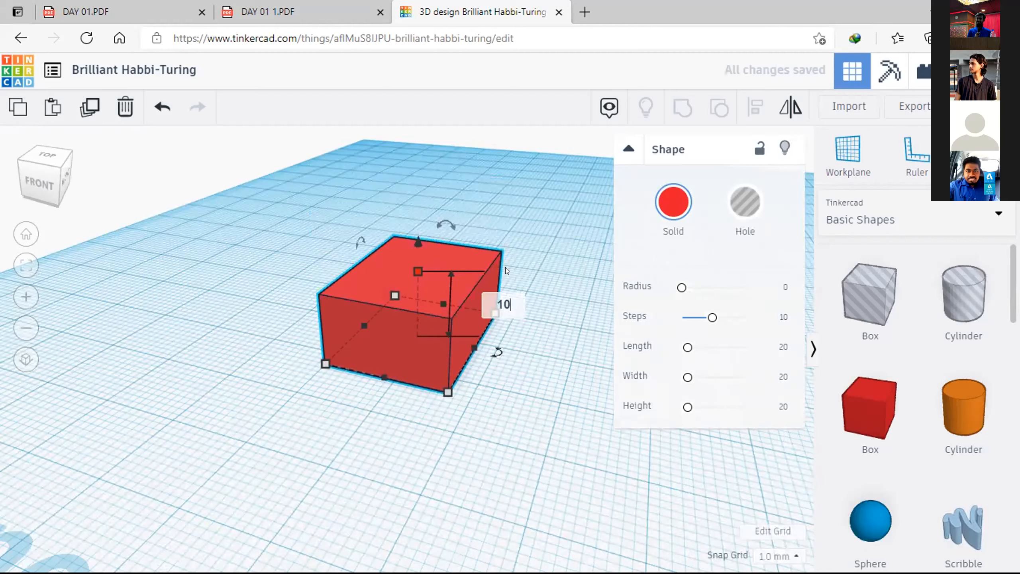
pyautogui.click(572, 244)
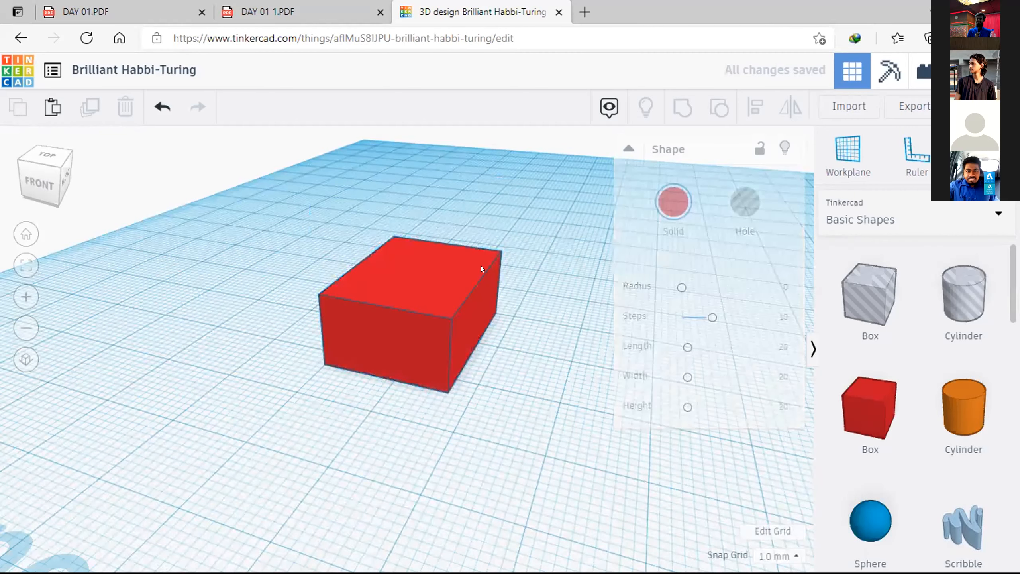
# Step: Widen the box with its right side handle and set its left-to-right width to 20 mm
pyautogui.click(418, 307)
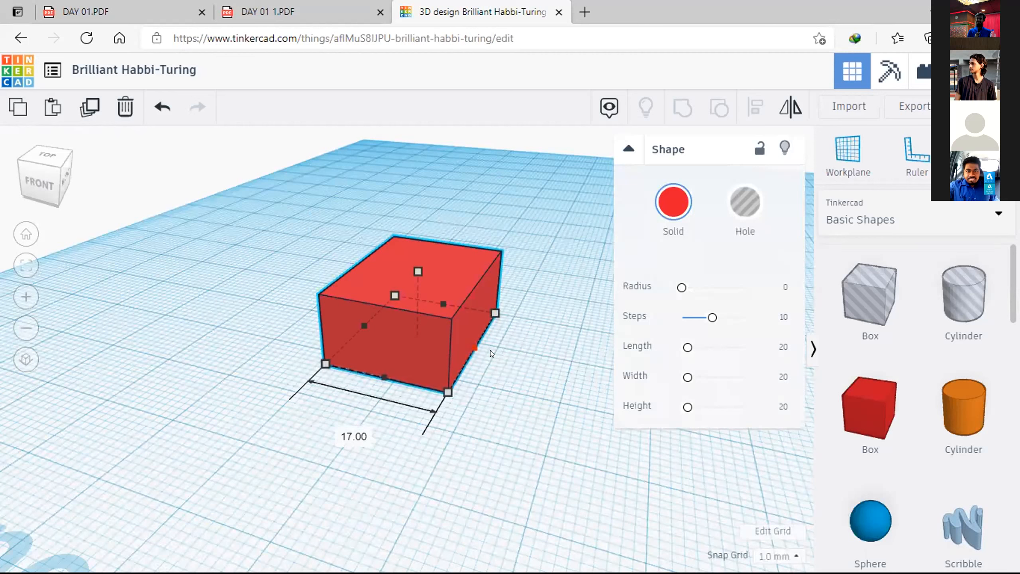
pyautogui.moveTo(472, 348); pyautogui.dragTo(480, 350)
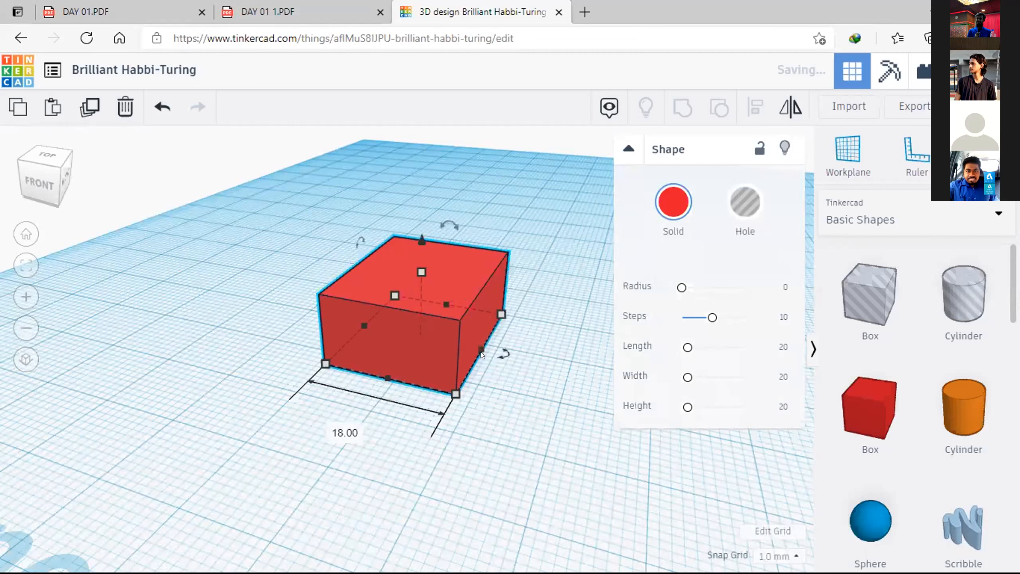
pyautogui.click(346, 433)
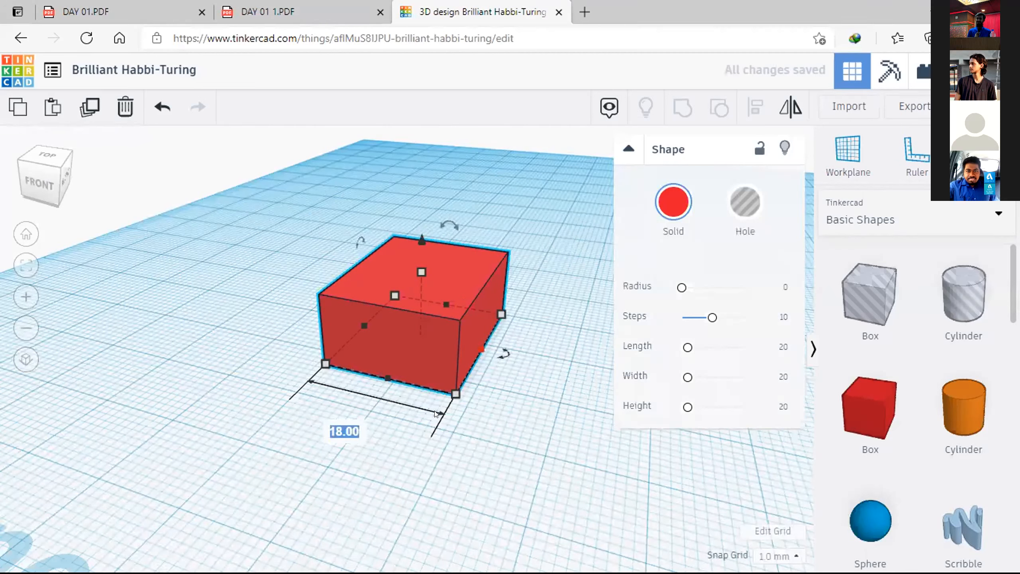
pyautogui.write('20')
pyautogui.press('Return')
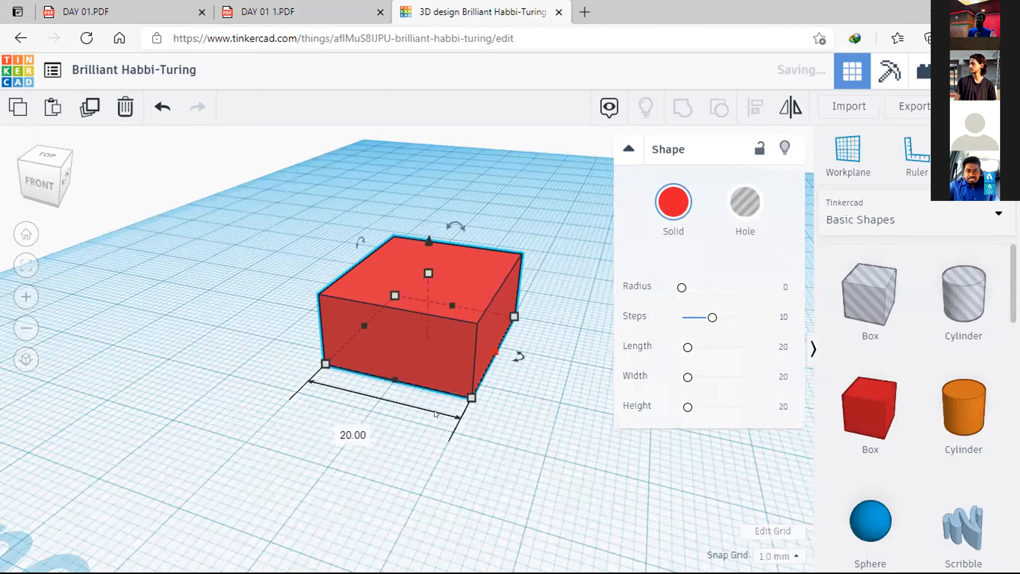
# Step: Set the box's front-to-back depth to 30 mm and deselect it
pyautogui.click(394, 379)
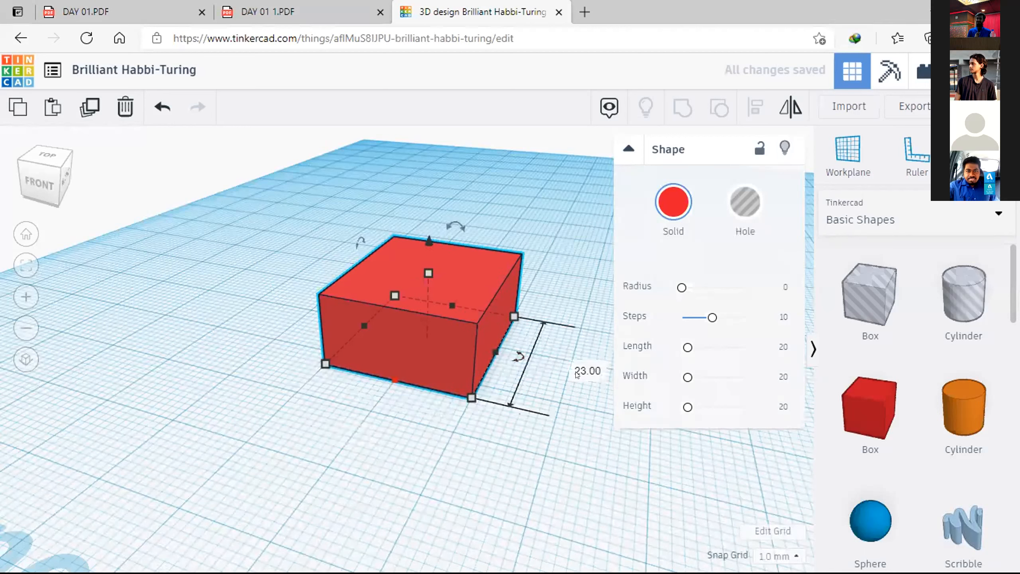
pyautogui.click(571, 367)
pyautogui.write('30')
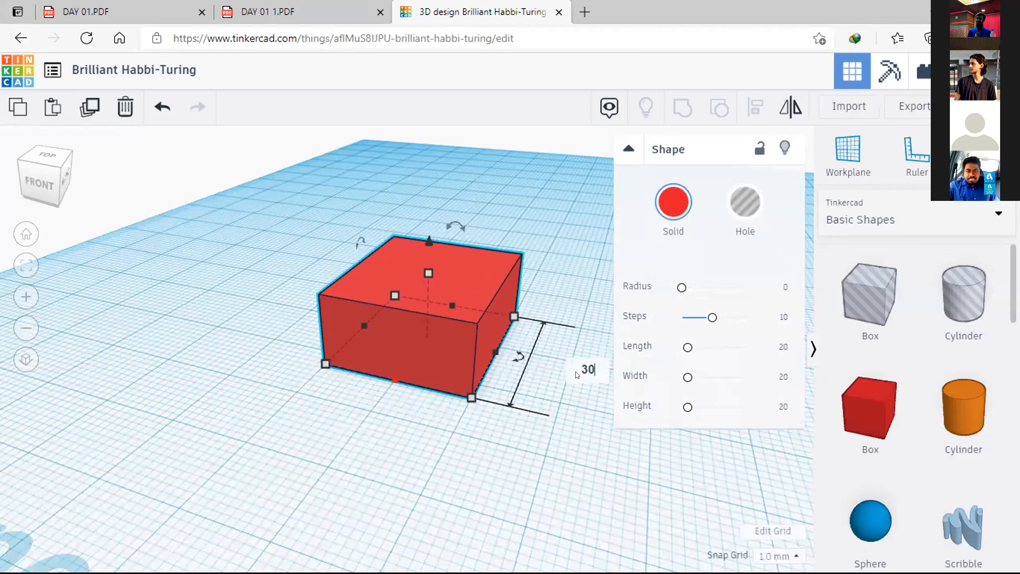
pyautogui.press('Return')
pyautogui.click(555, 244)
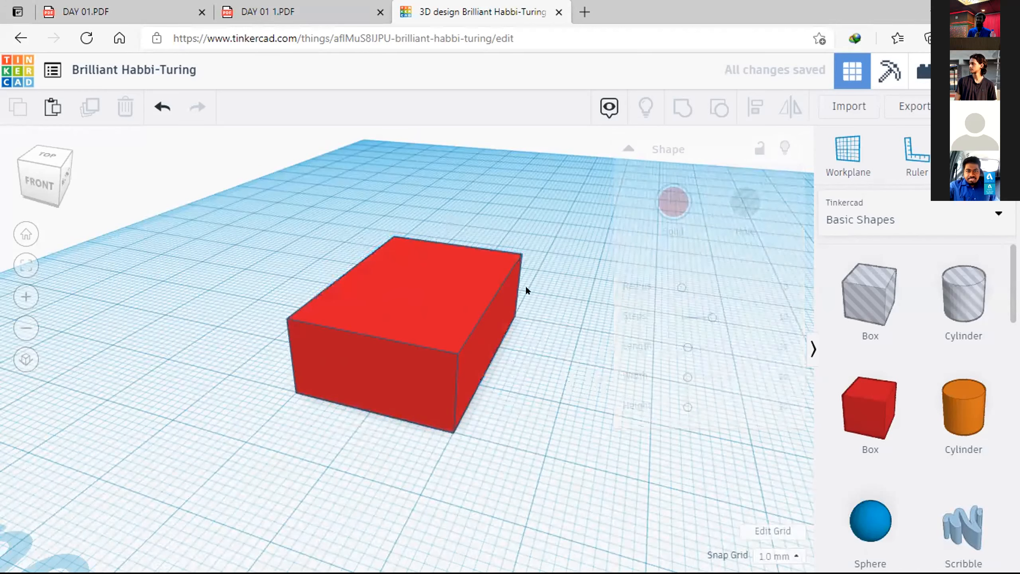
# Step: Rotate the box about a quarter turn around its vertical axis, flat on the workplane
pyautogui.click(432, 375)
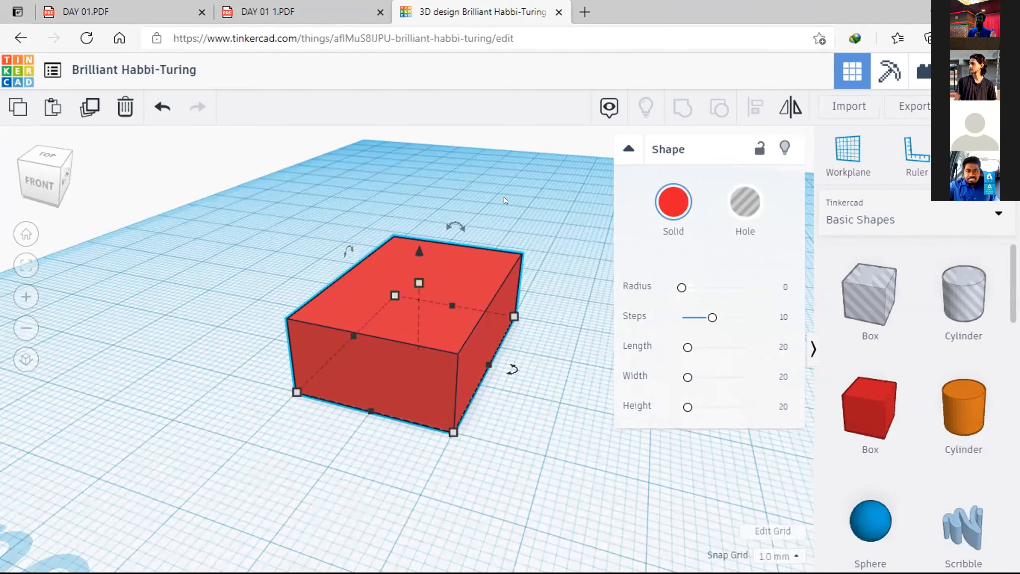
pyautogui.moveTo(447, 219); pyautogui.dragTo(447, 220)
pyautogui.moveTo(493, 339); pyautogui.dragTo(446, 329, button='right')
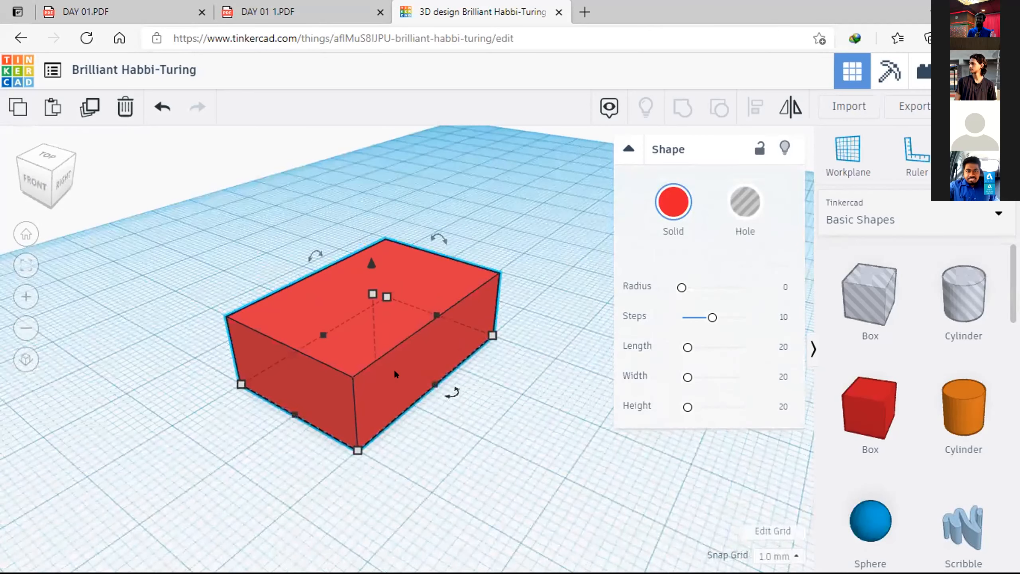
pyautogui.scroll(5, 385, 359)
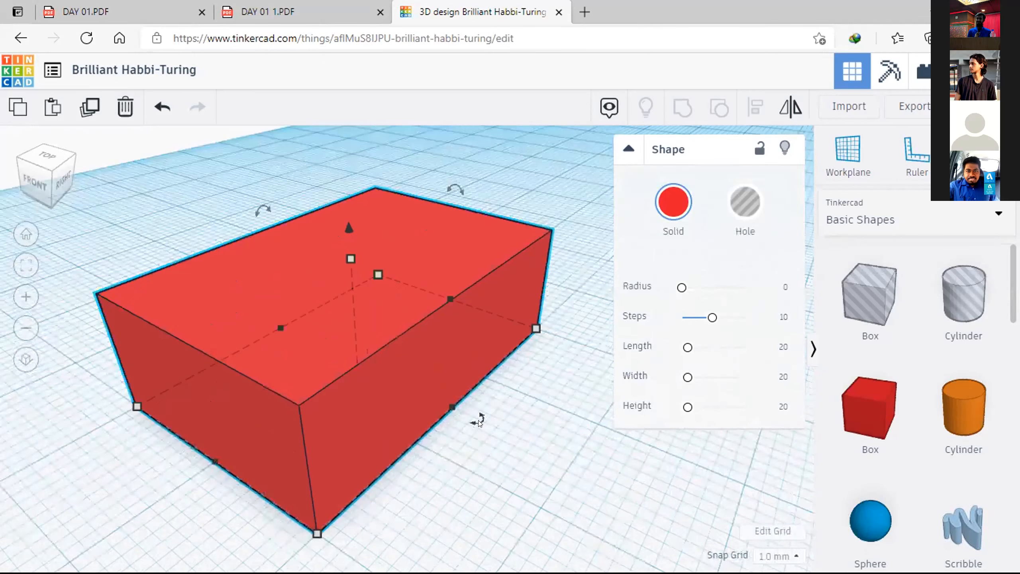
pyautogui.moveTo(479, 421); pyautogui.dragTo(480, 418)
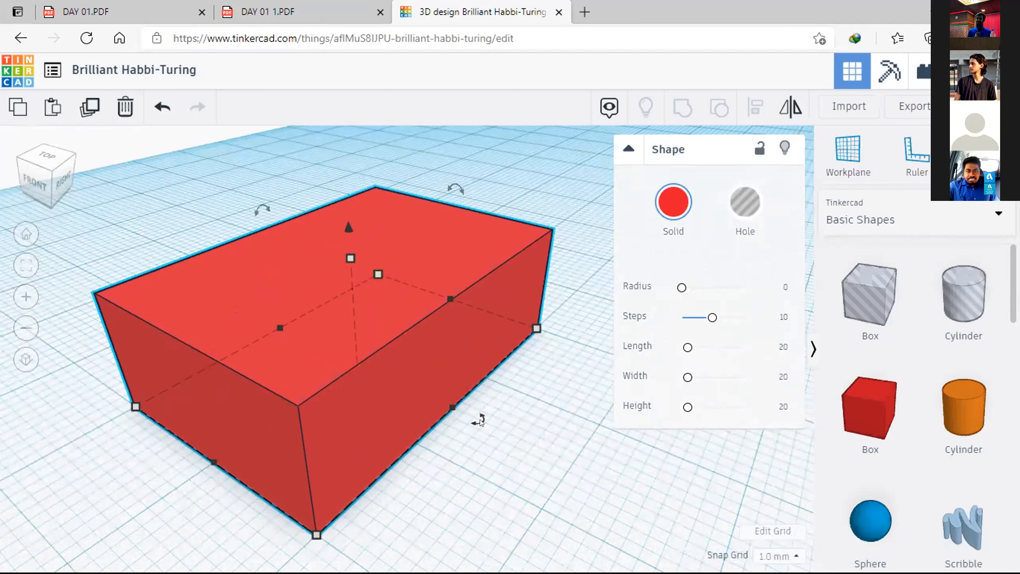
pyautogui.moveTo(480, 420); pyautogui.dragTo(215, 462)
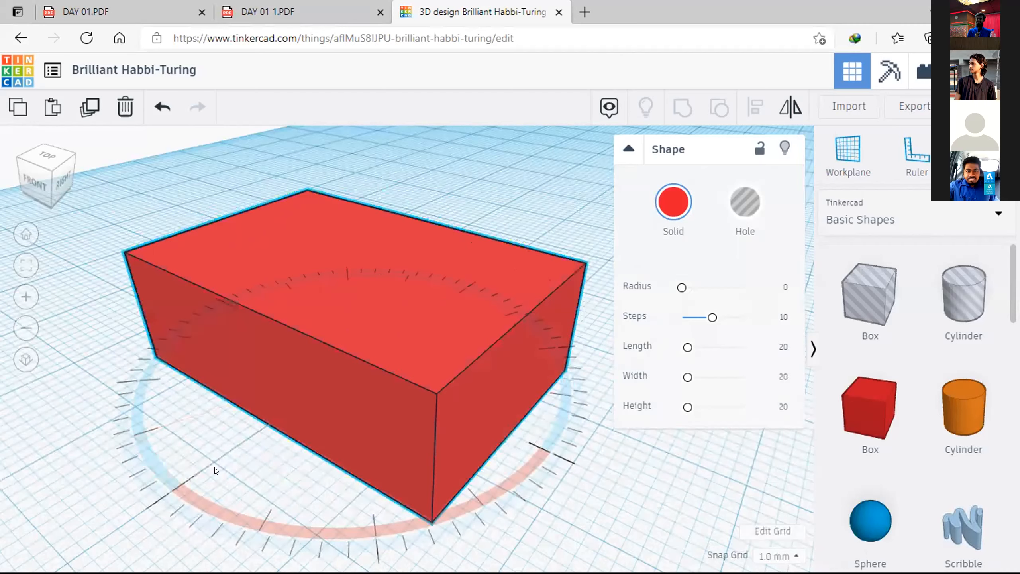
pyautogui.moveTo(266, 420); pyautogui.dragTo(361, 293, button='middle')
pyautogui.click(516, 363)
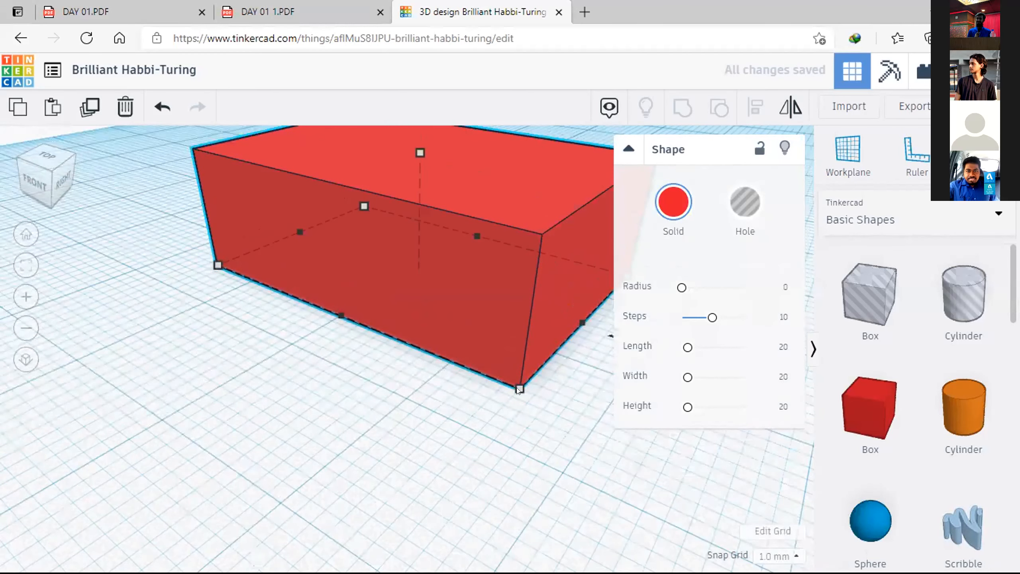
pyautogui.scroll(-1, 542, 350)
pyautogui.scroll(-1, 541, 342)
pyautogui.scroll(-1, 541, 340)
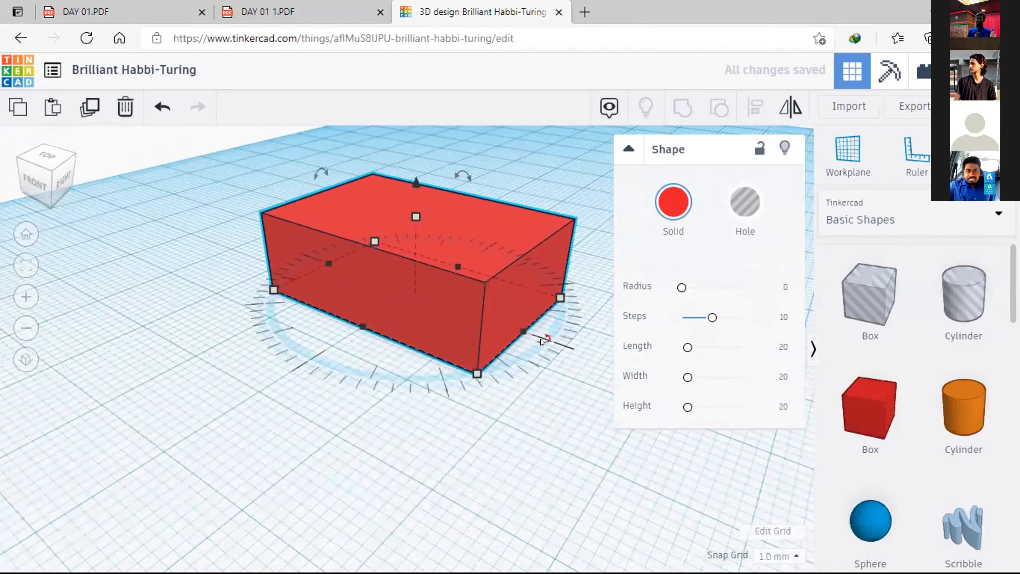
# Step: Turn the box back around its vertical axis so its long side runs front to back
pyautogui.moveTo(540, 339)
pyautogui.mouseDown()
pyautogui.moveTo(527, 351)
pyautogui.moveTo(531, 340)
pyautogui.mouseUp()
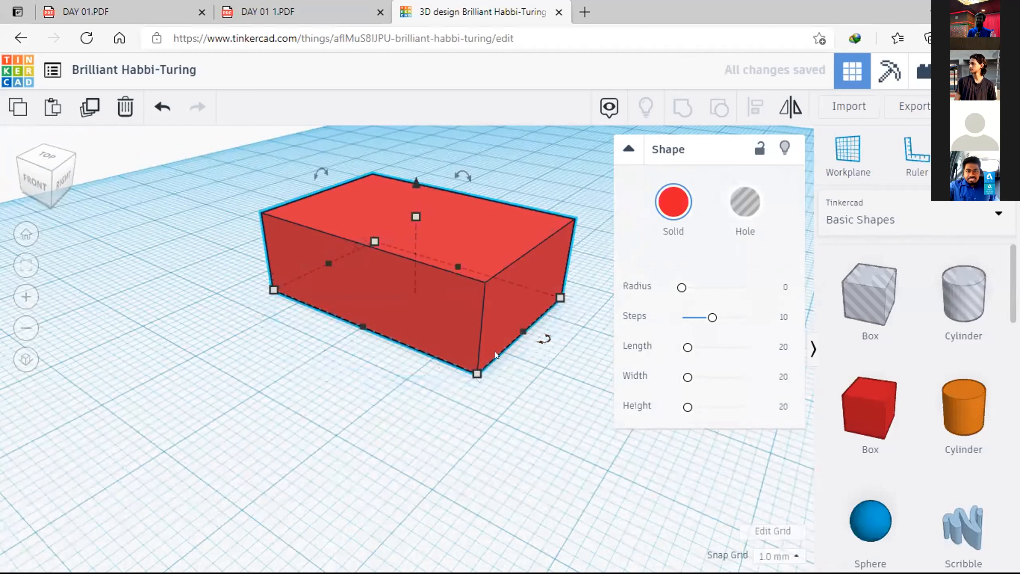
pyautogui.moveTo(542, 329); pyautogui.dragTo(515, 341)
pyautogui.moveTo(505, 351); pyautogui.dragTo(289, 372)
# Step: Tilt the box about a quarter turn around its left-to-right axis to stand it on end, and deselect it
pyautogui.moveTo(347, 181)
pyautogui.mouseDown()
pyautogui.moveTo(369, 173)
pyautogui.moveTo(387, 184)
pyautogui.moveTo(405, 242)
pyautogui.moveTo(359, 287)
pyautogui.moveTo(277, 220)
pyautogui.moveTo(339, 171)
pyautogui.mouseUp()
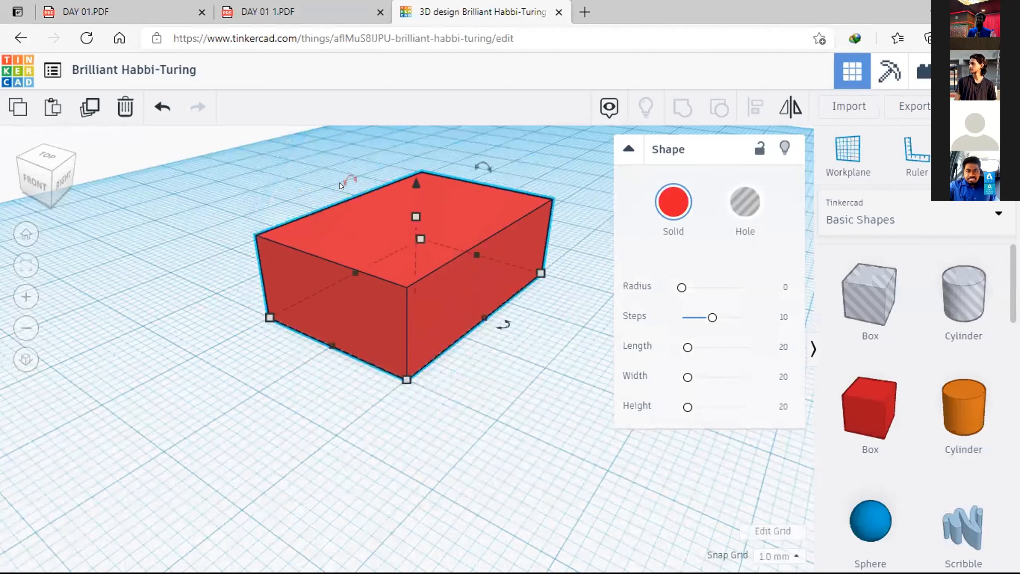
pyautogui.moveTo(348, 180)
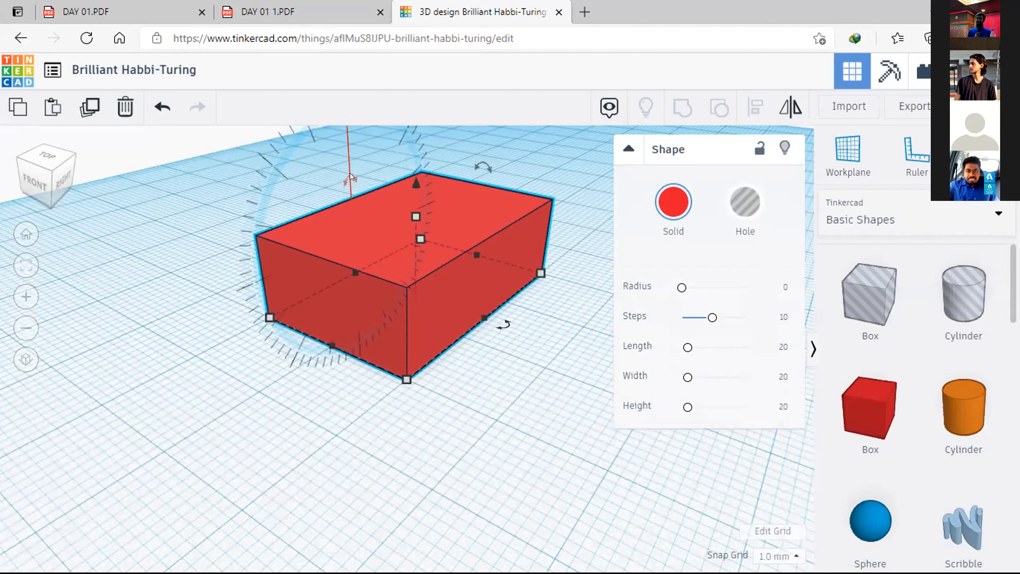
pyautogui.moveTo(350, 172); pyautogui.dragTo(406, 216)
pyautogui.click(562, 280)
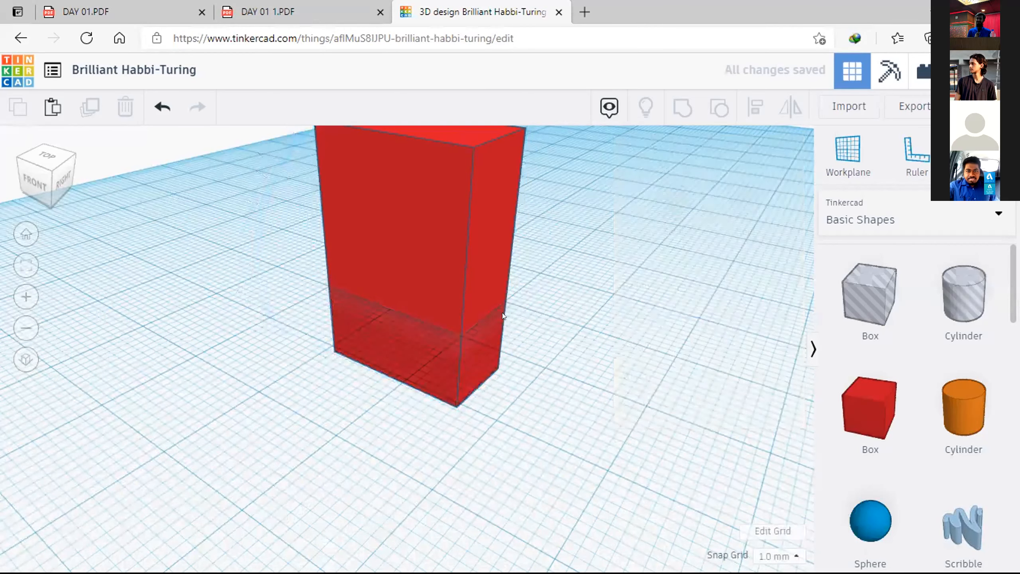
pyautogui.scroll(2, 482, 340)
pyautogui.scroll(-5, 435, 340)
pyautogui.scroll(-1, 434, 341)
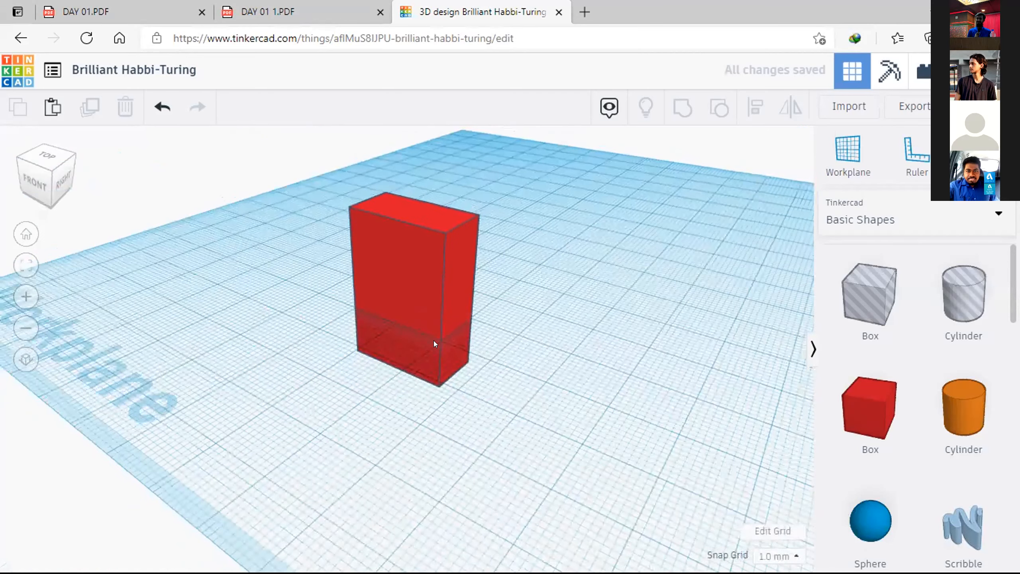
# Step: Undo the last tilt of the box and reselect the box
pyautogui.hotkey('ctrl', 'z')
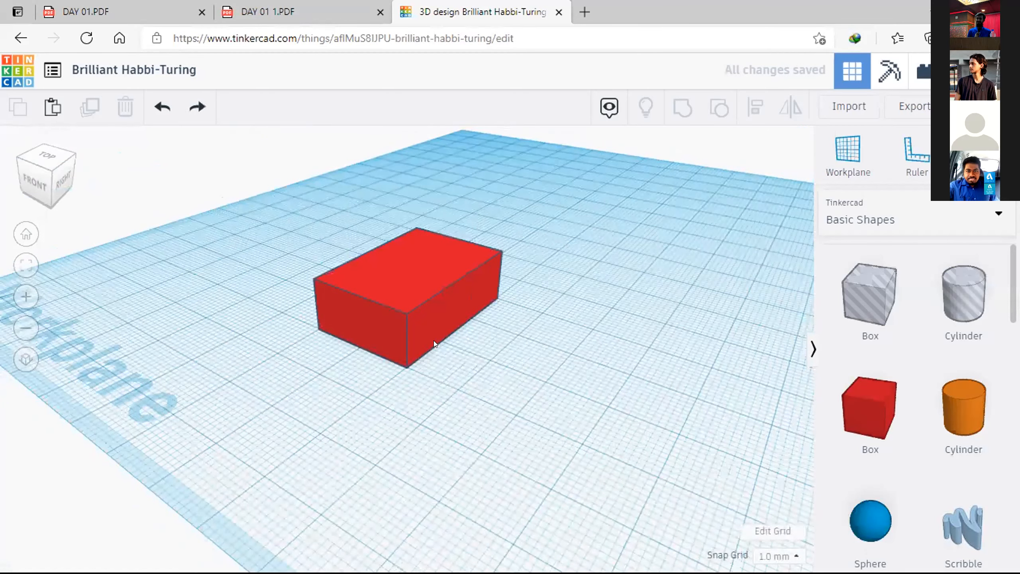
pyautogui.scroll(1, 335, 243)
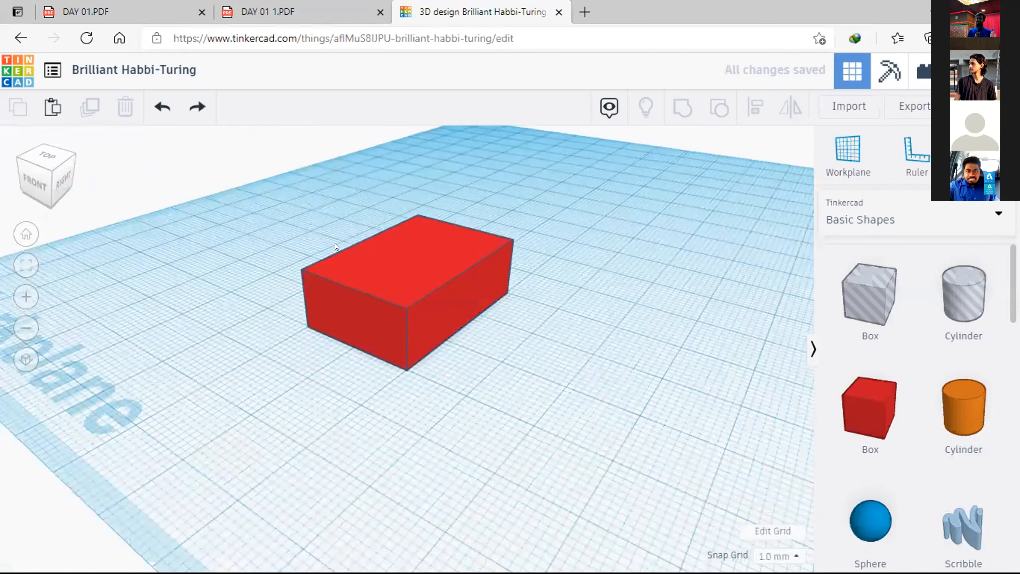
pyautogui.scroll(1, 423, 256)
pyautogui.click(422, 261)
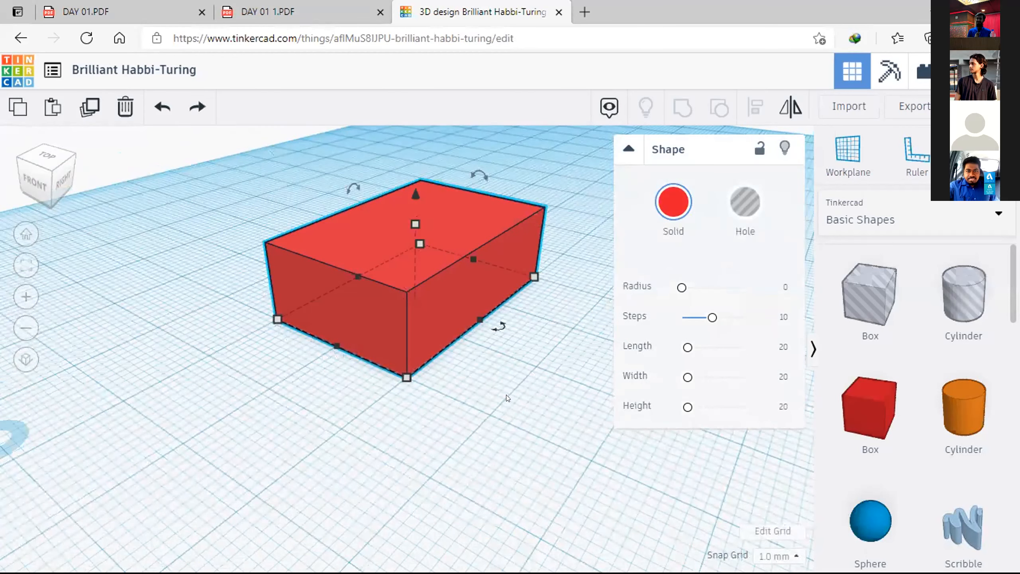
# Step: Move the box across the workplane about 15 mm to the right and 10 mm toward the front
pyautogui.moveTo(443, 405)
pyautogui.mouseDown(button='right')
pyautogui.moveTo(411, 422)
pyautogui.moveTo(431, 410)
pyautogui.moveTo(431, 419)
pyautogui.mouseUp(button='right')
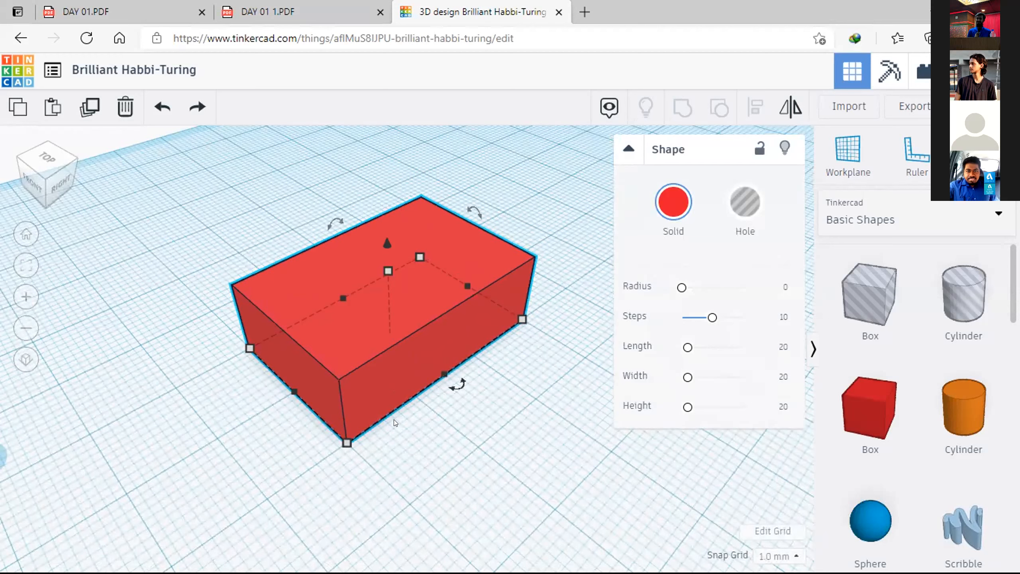
pyautogui.press('XF86MonBrightnessUp')
pyautogui.press('XF86MonBrightnessUp')
pyautogui.press('XF86MonBrightnessUp')
pyautogui.press('XF86MonBrightnessUp')
pyautogui.press('XF86MonBrightnessUp')
pyautogui.press('XF86MonBrightnessUp')
pyautogui.press('XF86MonBrightnessUp')
pyautogui.press('XF86MonBrightnessUp')
pyautogui.moveTo(347, 338); pyautogui.dragTo(362, 491)
pyautogui.scroll(2, 399, 230)
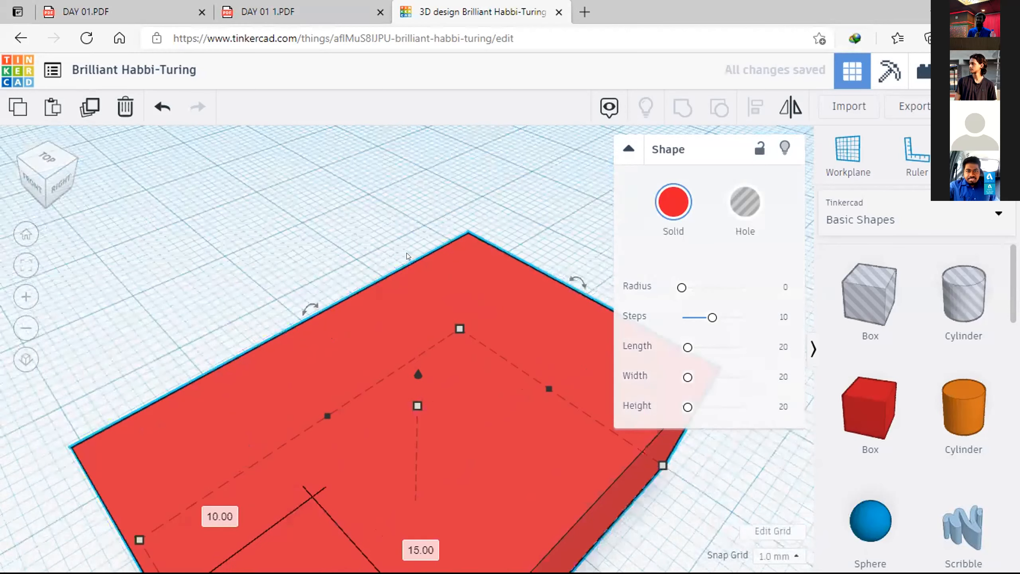
pyautogui.scroll(-4, 407, 253)
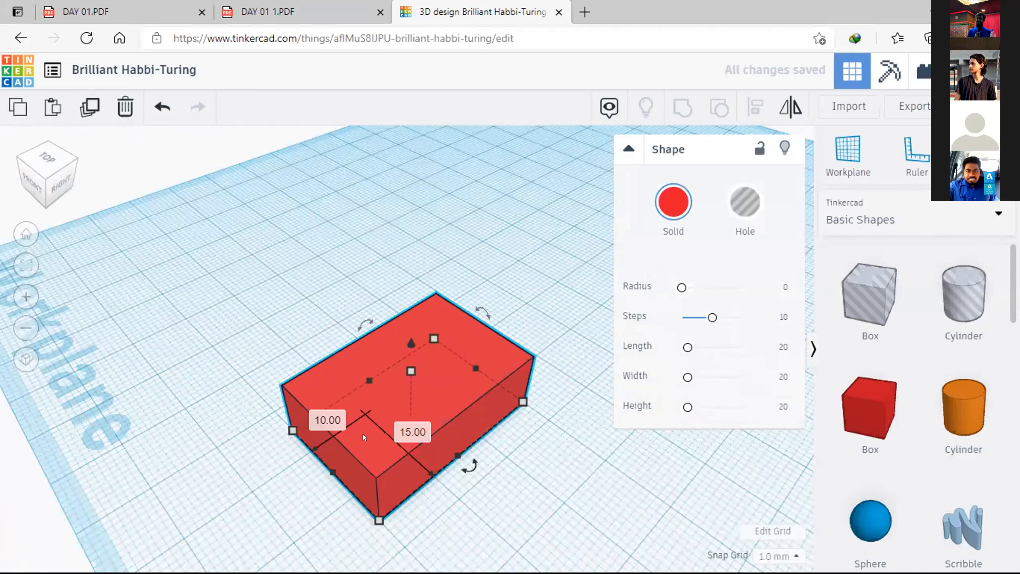
# Step: Set the box's move distances to 20 mm to the right and 15 mm toward the front, and deselect it
pyautogui.click(415, 425)
pyautogui.write('20')
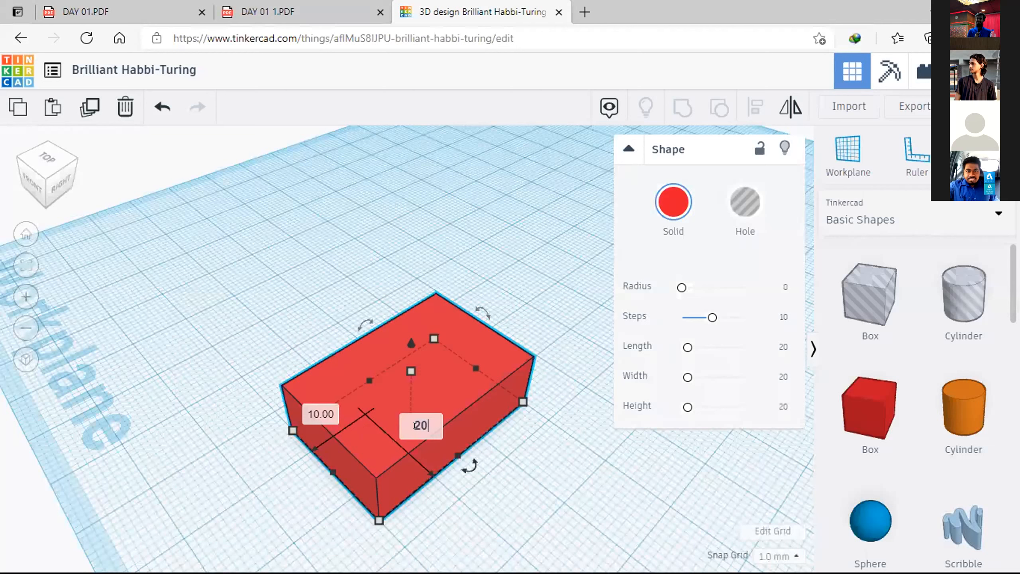
pyautogui.click(318, 413)
pyautogui.write('15')
pyautogui.press('Return')
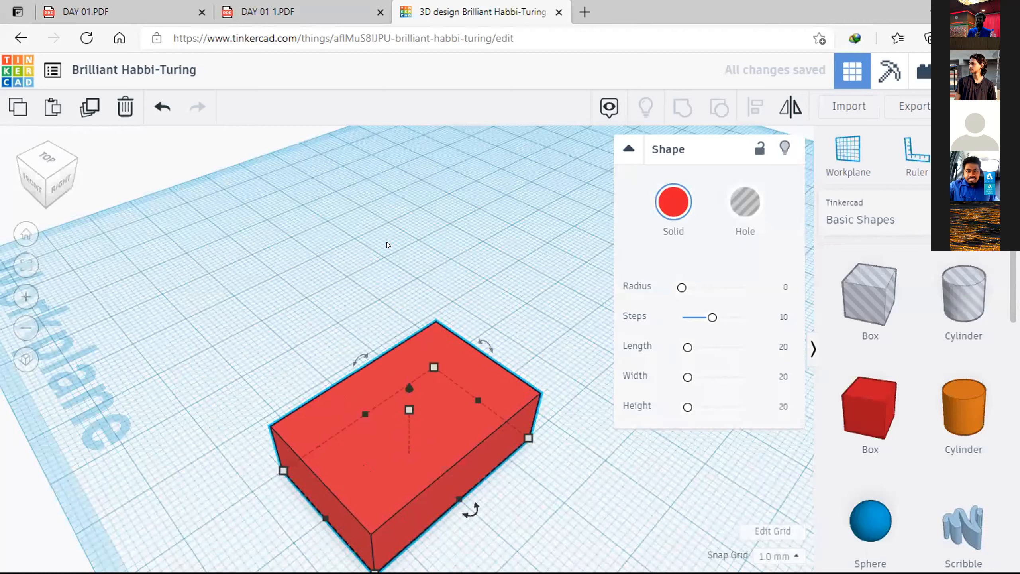
pyautogui.click(418, 306)
# Step: Delete the red box from the workplane
pyautogui.scroll(-3, 428, 482)
pyautogui.scroll(5, 298, 333)
pyautogui.scroll(-3, 443, 384)
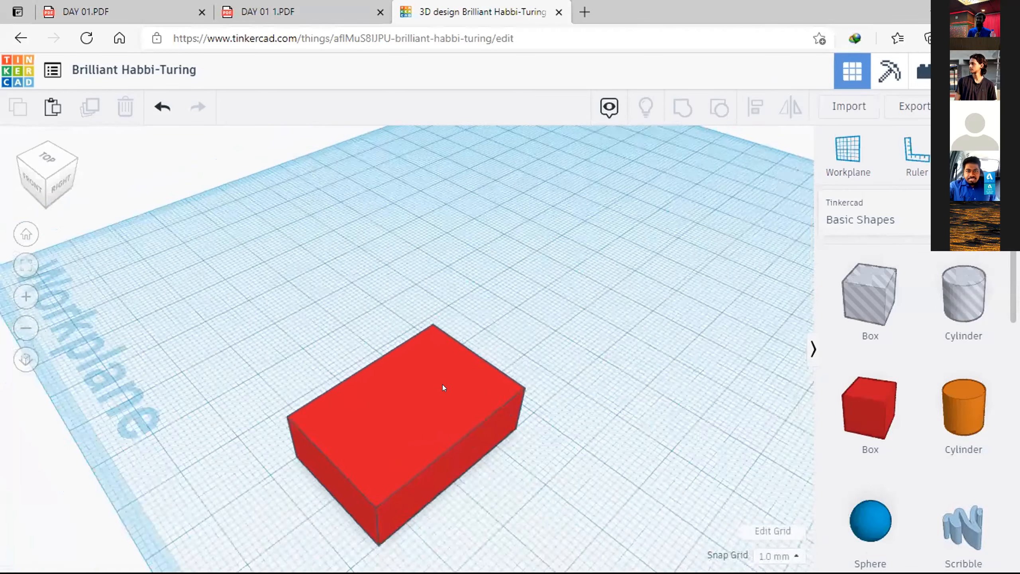
pyautogui.click(444, 386)
pyautogui.press('Delete')
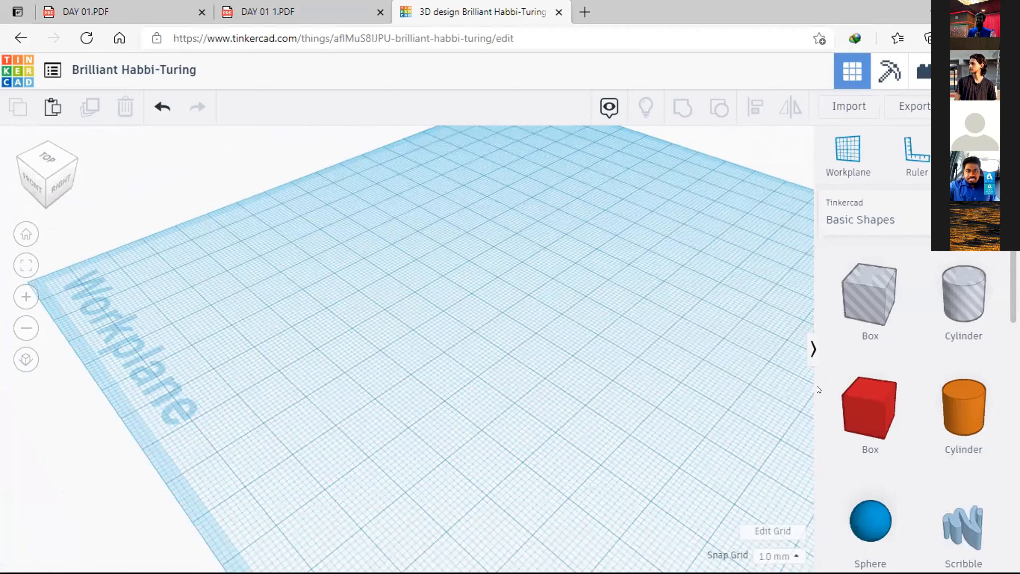
# Step: Place a new solid red box on the workplane and set its front-to-back length to 60 mm
pyautogui.moveTo(876, 399); pyautogui.dragTo(352, 385)
pyautogui.click(539, 390)
pyautogui.write('60')
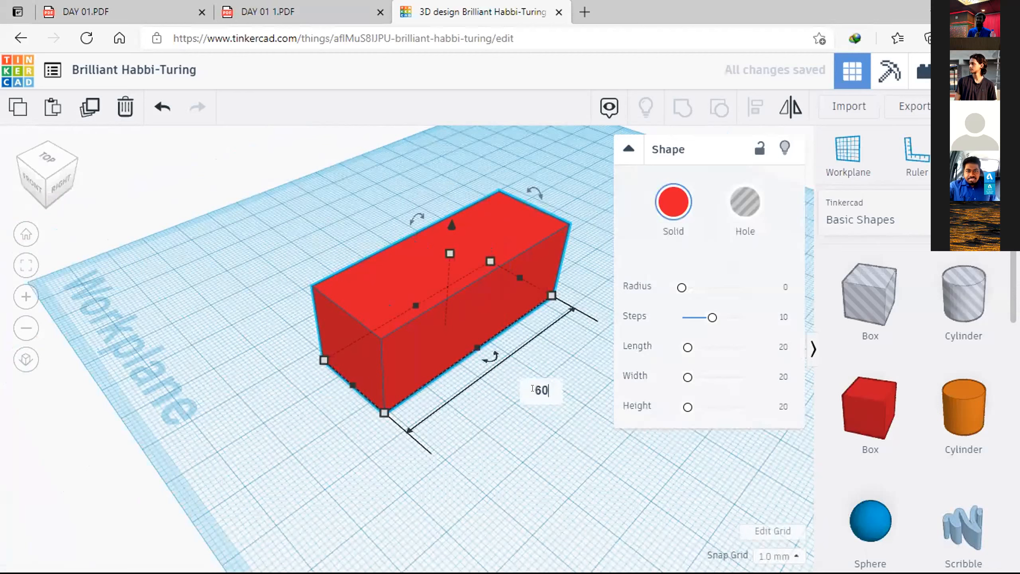
pyautogui.press('Return')
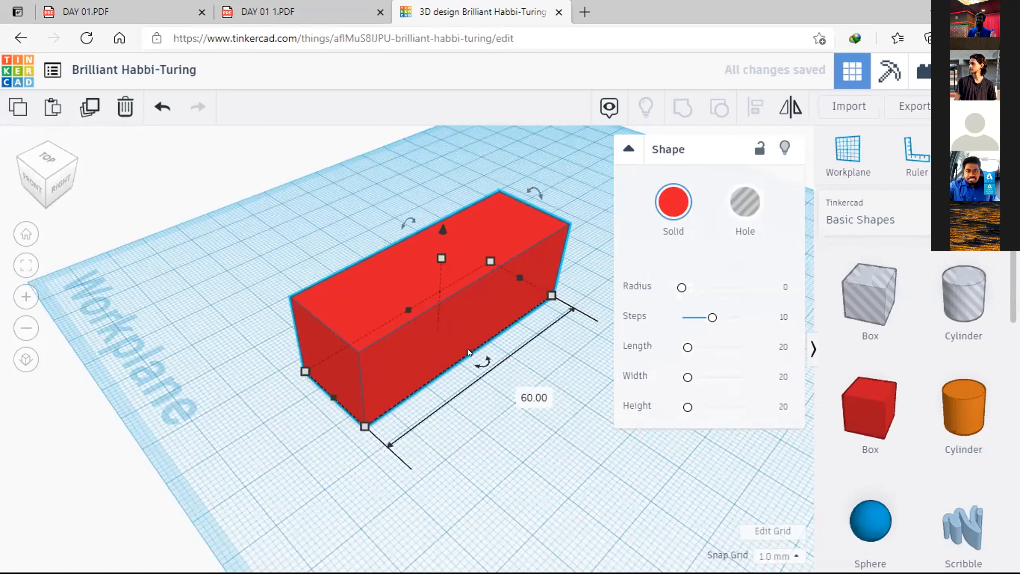
# Step: Set the red box's left-to-right width to 40 mm and deselect it
pyautogui.click(279, 425)
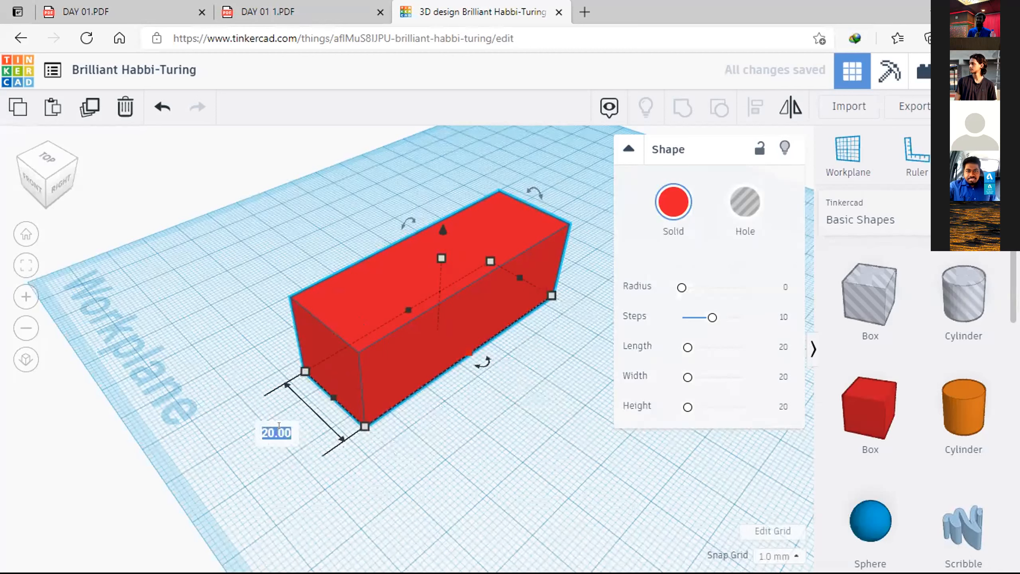
pyautogui.write('40')
pyautogui.press('Return')
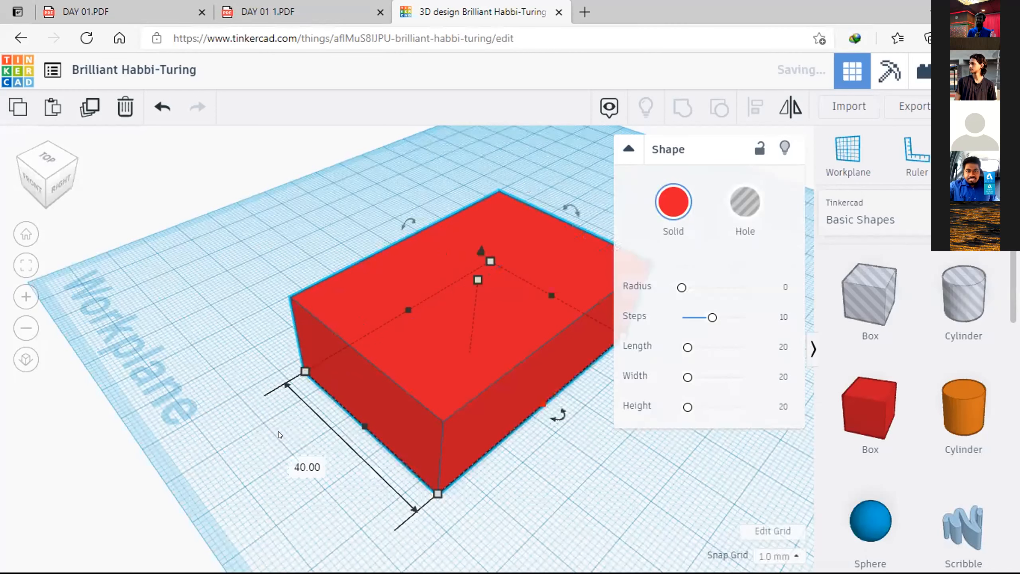
pyautogui.click(265, 347)
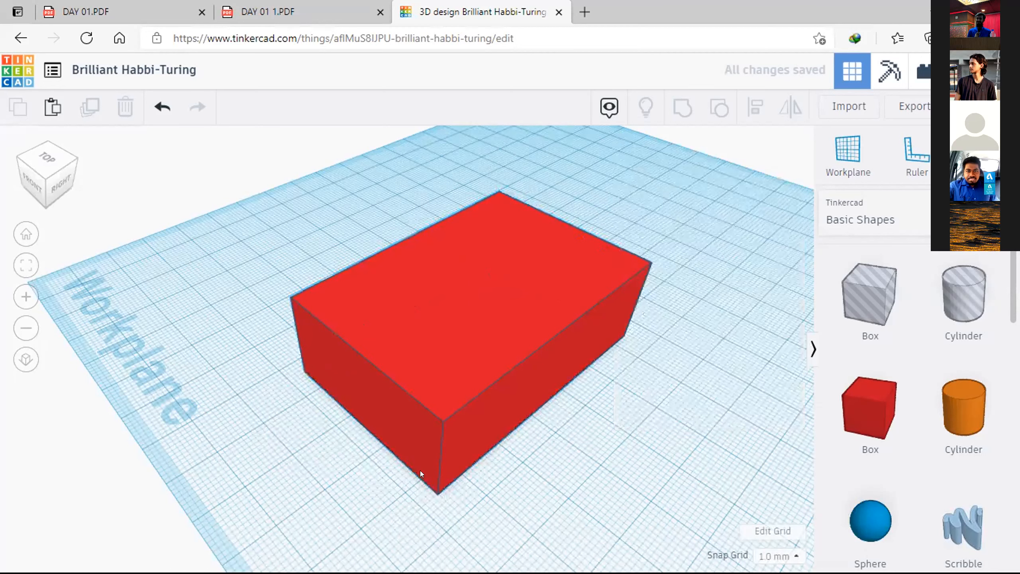
pyautogui.scroll(-3, 420, 471)
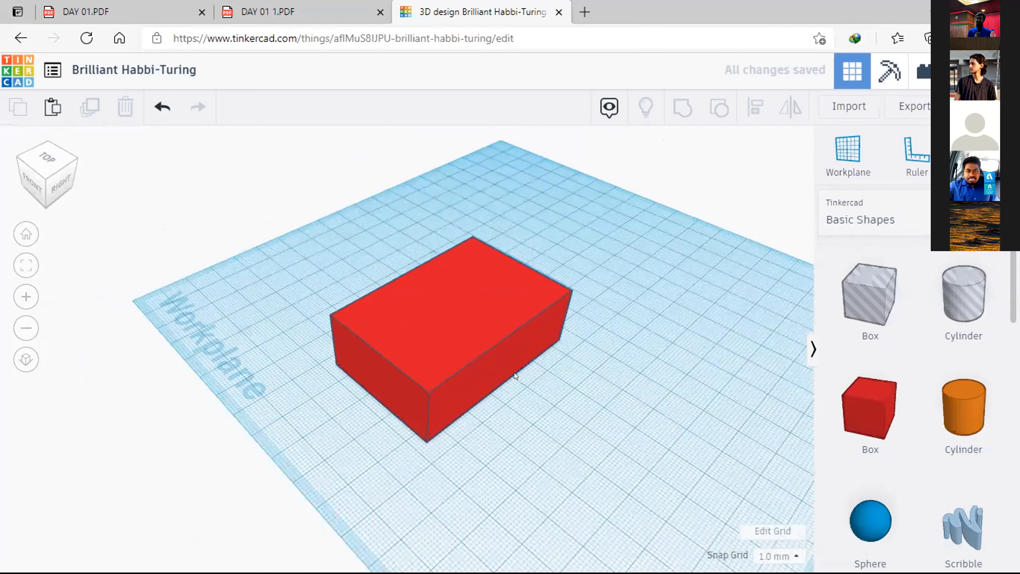
pyautogui.click(462, 398)
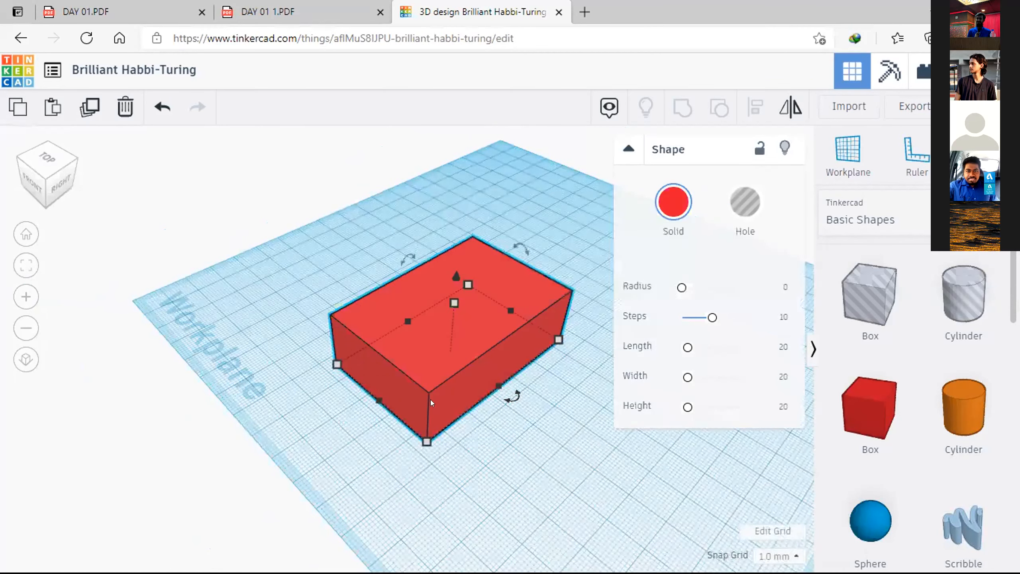
pyautogui.moveTo(381, 398)
pyautogui.scroll(3, 387, 389)
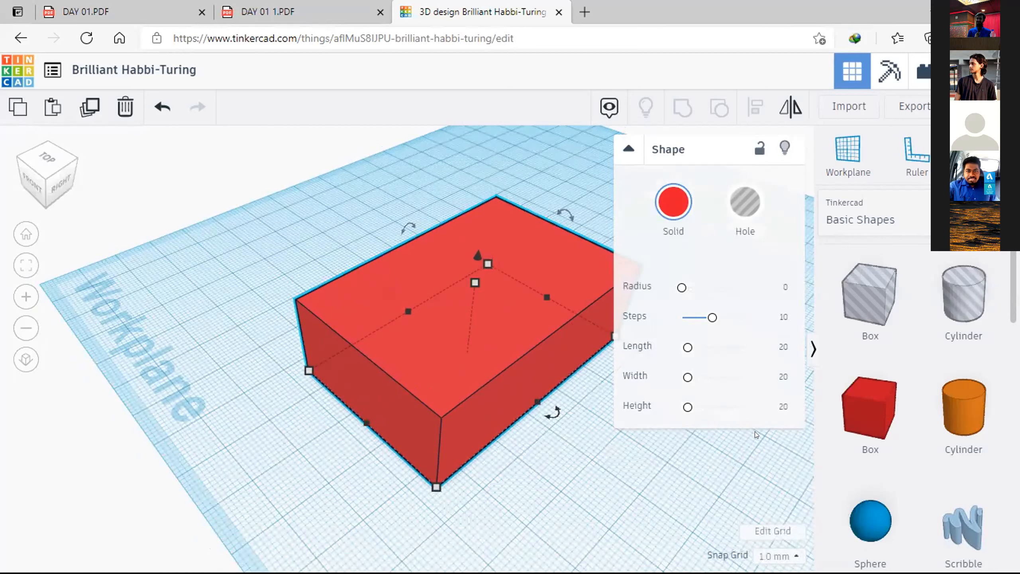
pyautogui.click(538, 496)
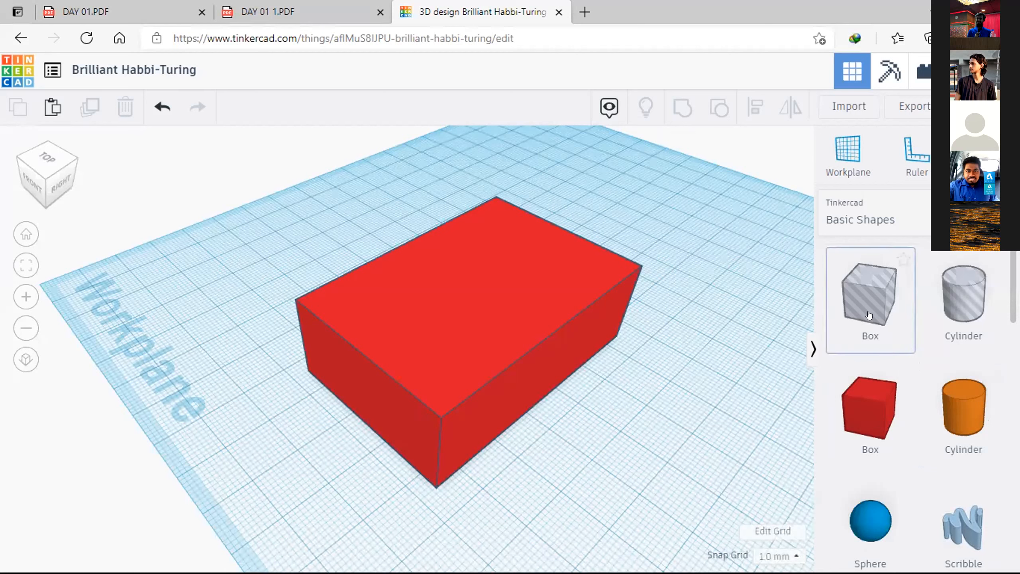
# Step: Place a cylinder hole beside the box, move it about 36 mm to the left to overlap the box's front face, and deselect it
pyautogui.moveTo(928, 297); pyautogui.dragTo(615, 435)
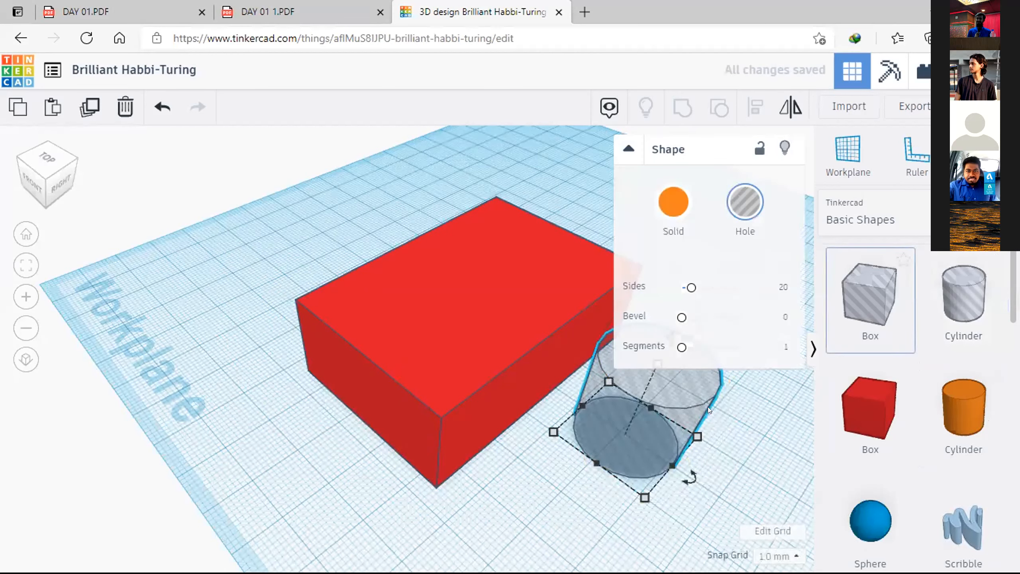
pyautogui.click(746, 219)
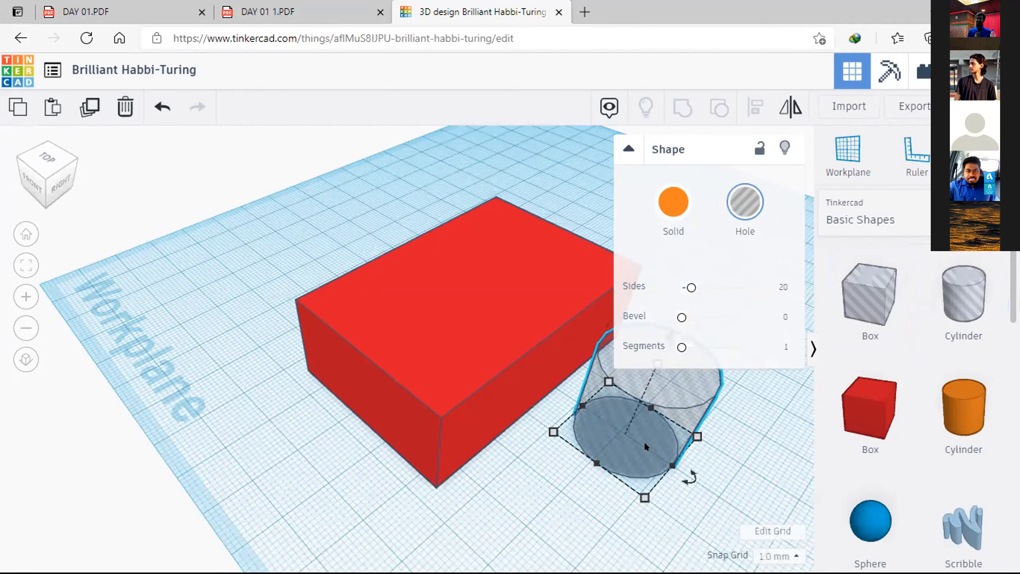
pyautogui.moveTo(623, 447); pyautogui.dragTo(357, 421)
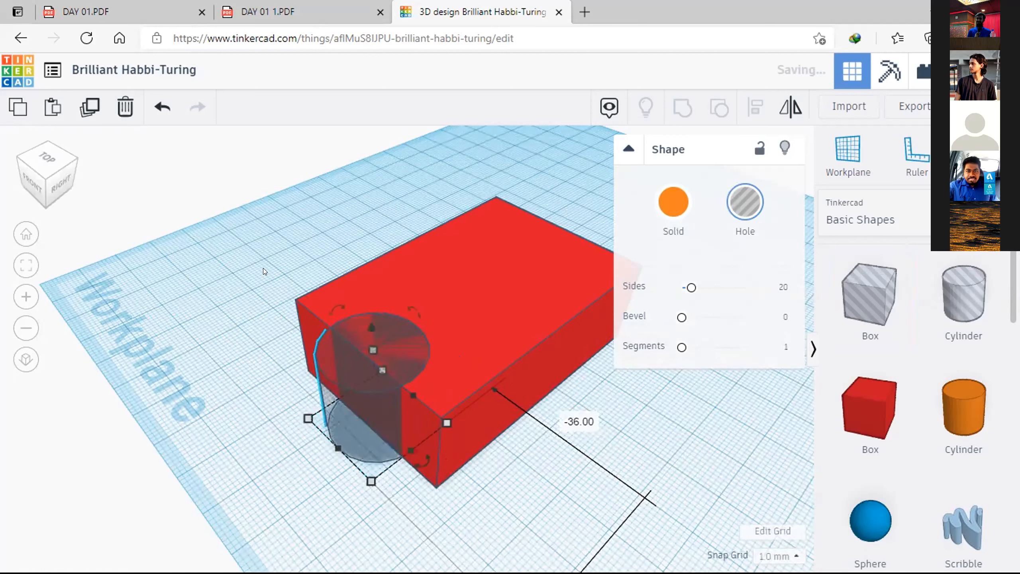
pyautogui.click(288, 456)
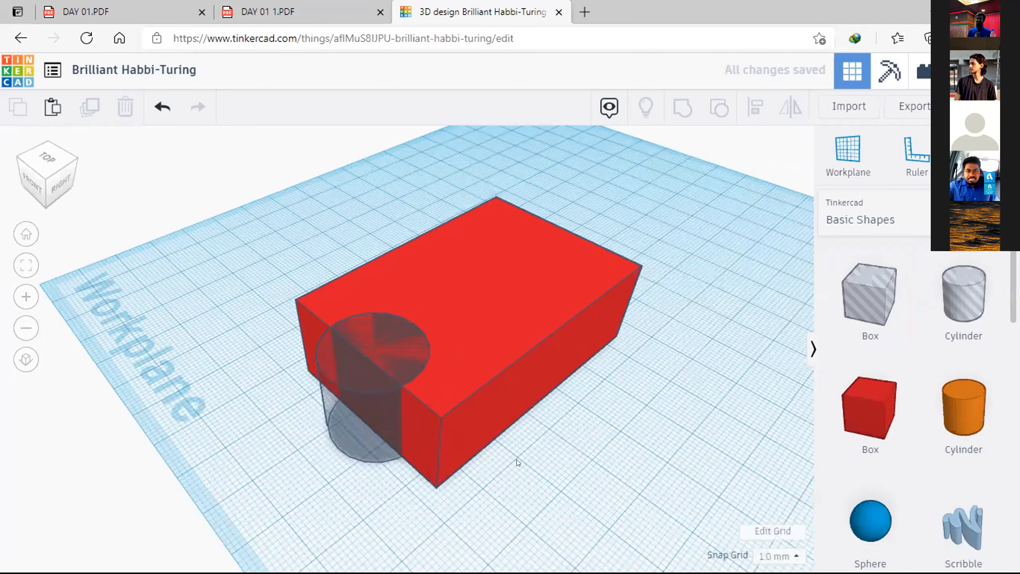
# Step: Examine from several angles how the cylinder hole overlaps the front end of the box
pyautogui.moveTo(504, 504); pyautogui.dragTo(504, 505, button='right')
pyautogui.moveTo(541, 448); pyautogui.dragTo(340, 388, button='right')
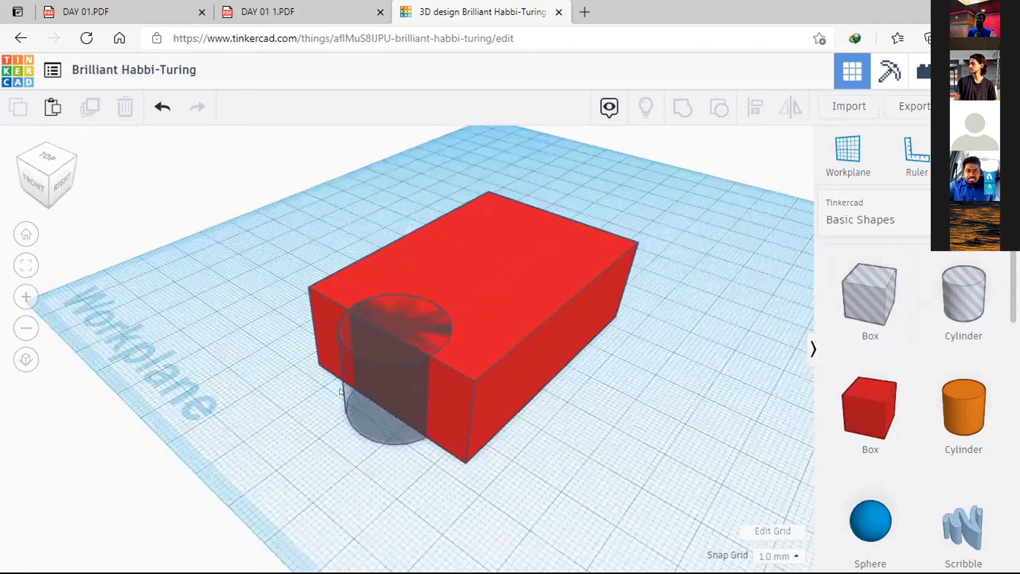
pyautogui.click(348, 424)
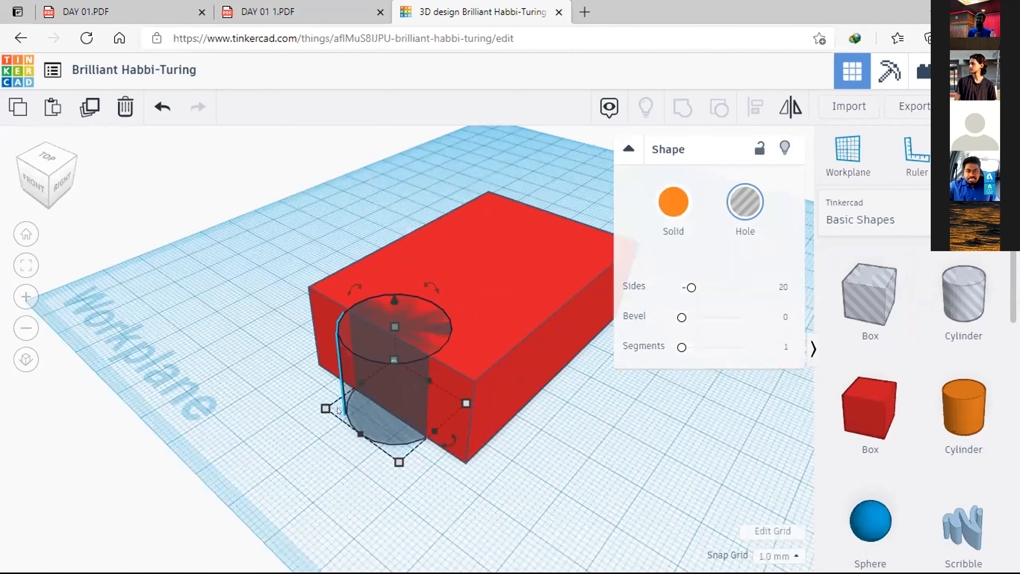
pyautogui.press('Escape')
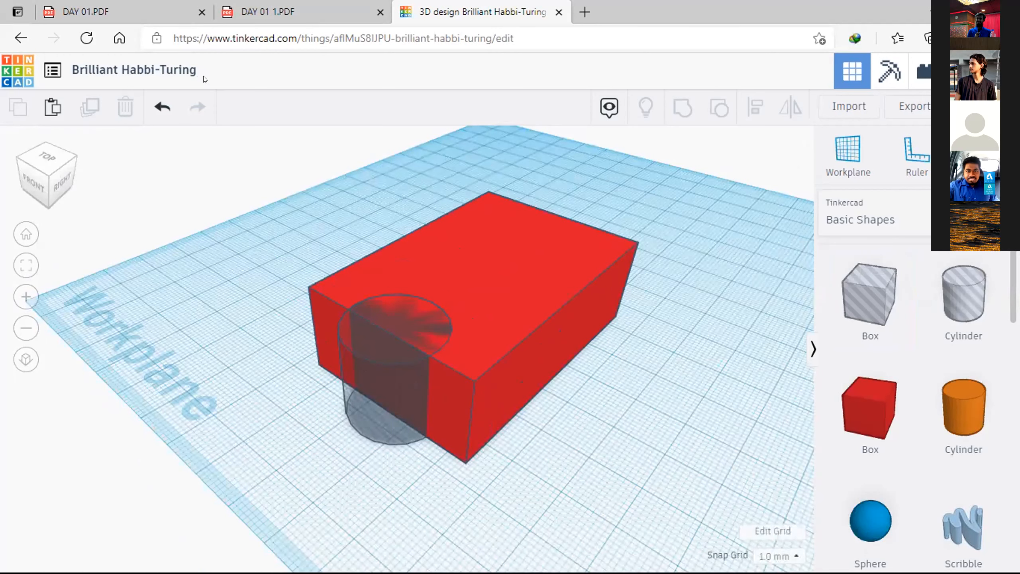
pyautogui.moveTo(406, 275); pyautogui.dragTo(504, 348, button='right')
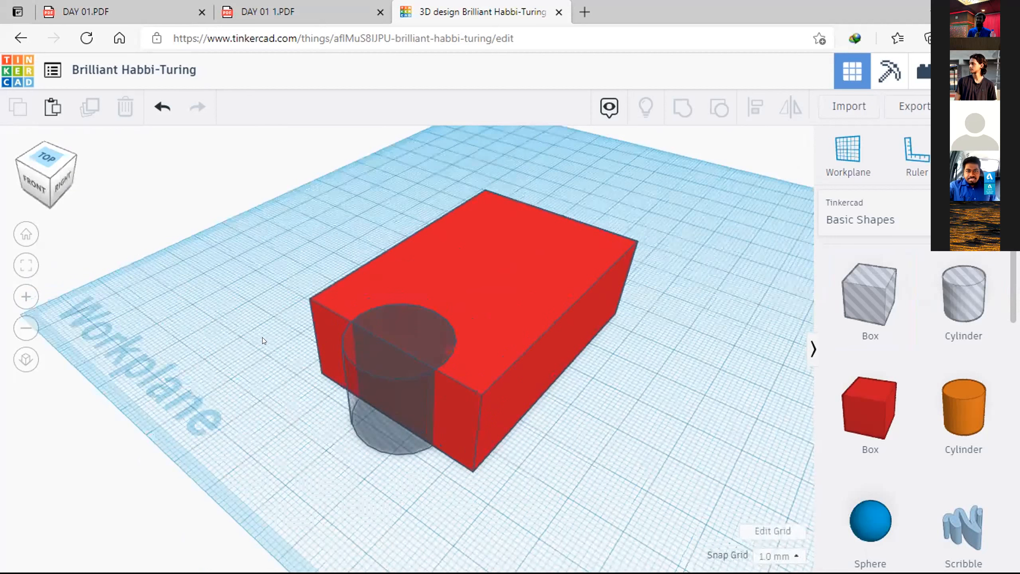
pyautogui.moveTo(261, 337); pyautogui.dragTo(551, 539, button='right')
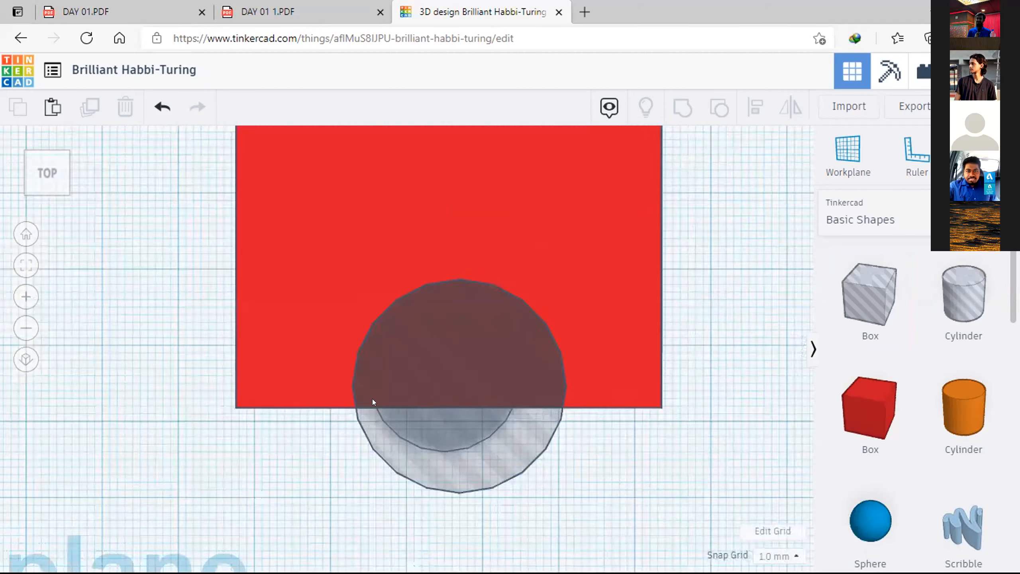
pyautogui.moveTo(539, 470); pyautogui.dragTo(361, 376, button='right')
pyautogui.scroll(-6, 361, 376)
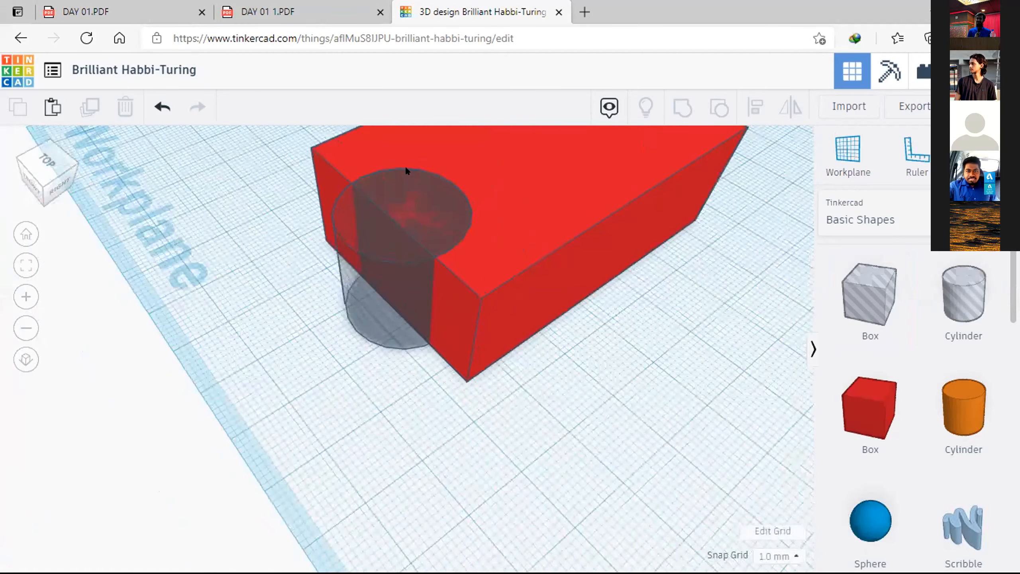
pyautogui.scroll(5, 406, 166)
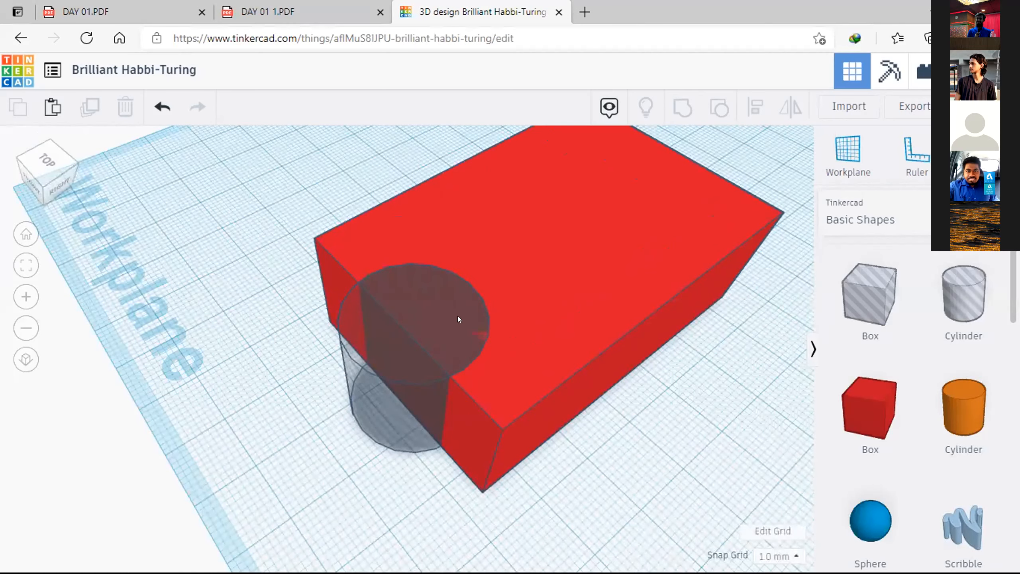
pyautogui.click(470, 194)
pyautogui.click(350, 159)
pyautogui.click(327, 277)
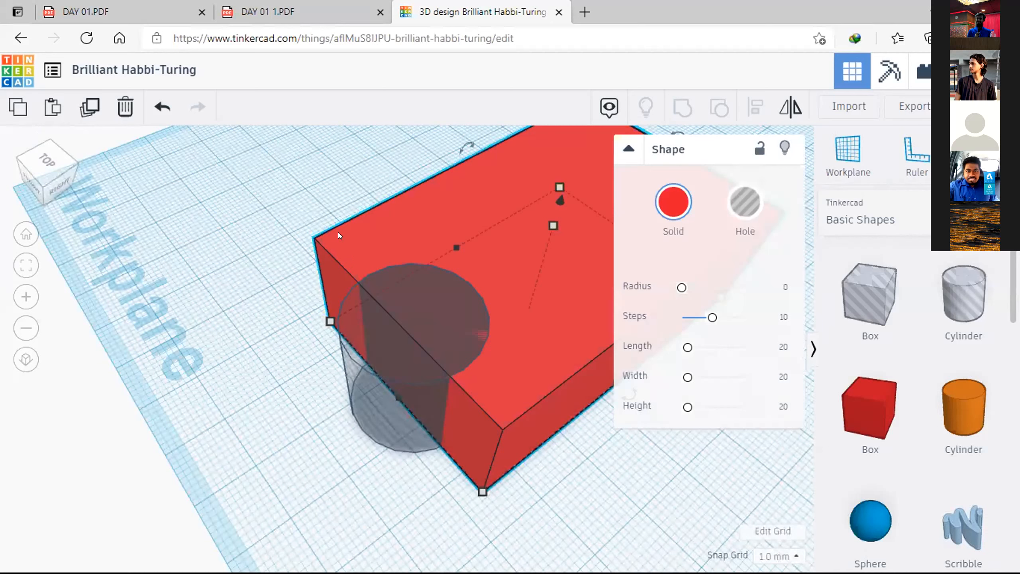
pyautogui.click(360, 387)
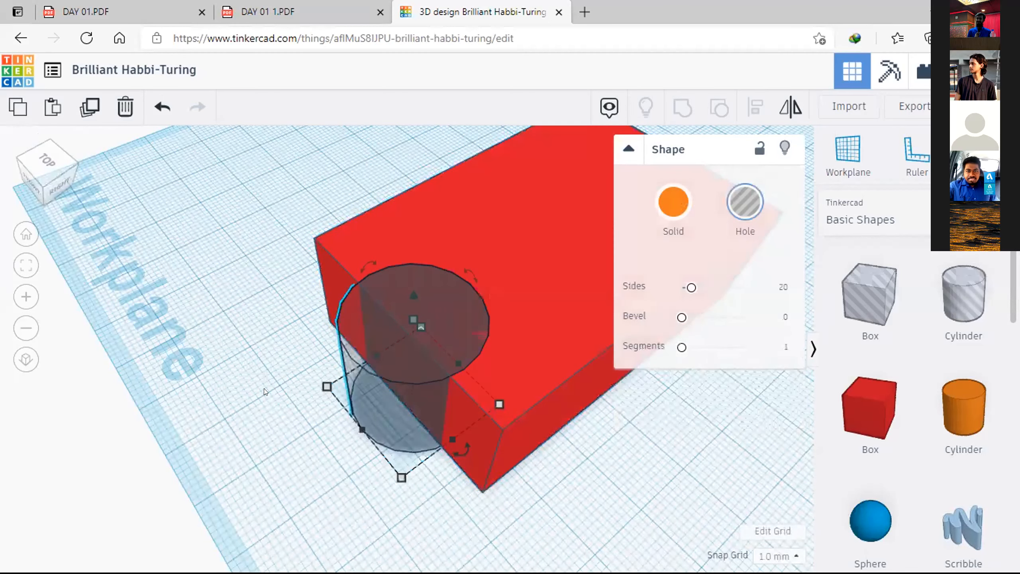
pyautogui.click(347, 253)
pyautogui.click(363, 409)
pyautogui.click(286, 421)
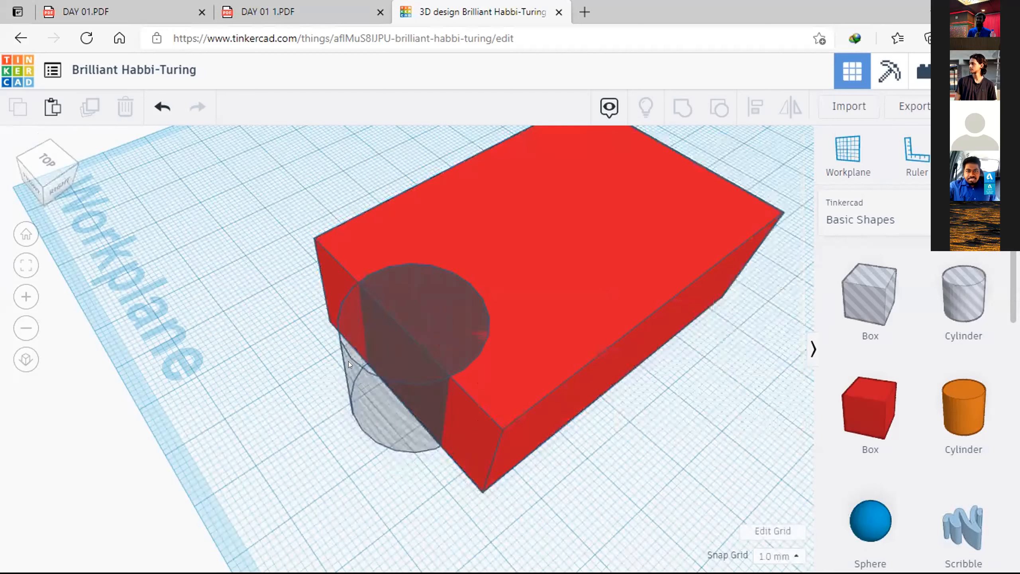
pyautogui.click(349, 362)
pyautogui.click(347, 384)
pyautogui.click(291, 396)
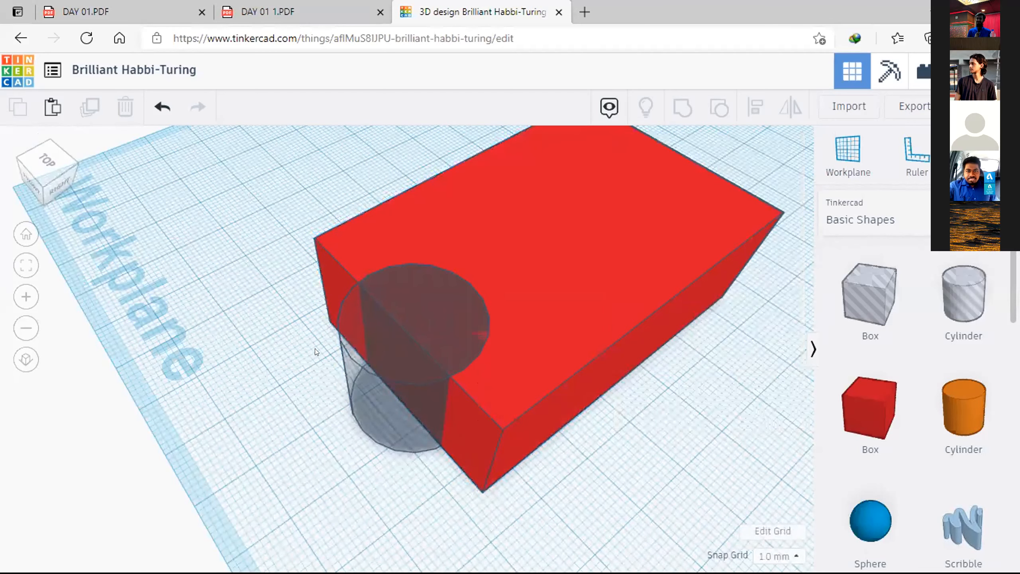
pyautogui.click(349, 314)
pyautogui.click(346, 355)
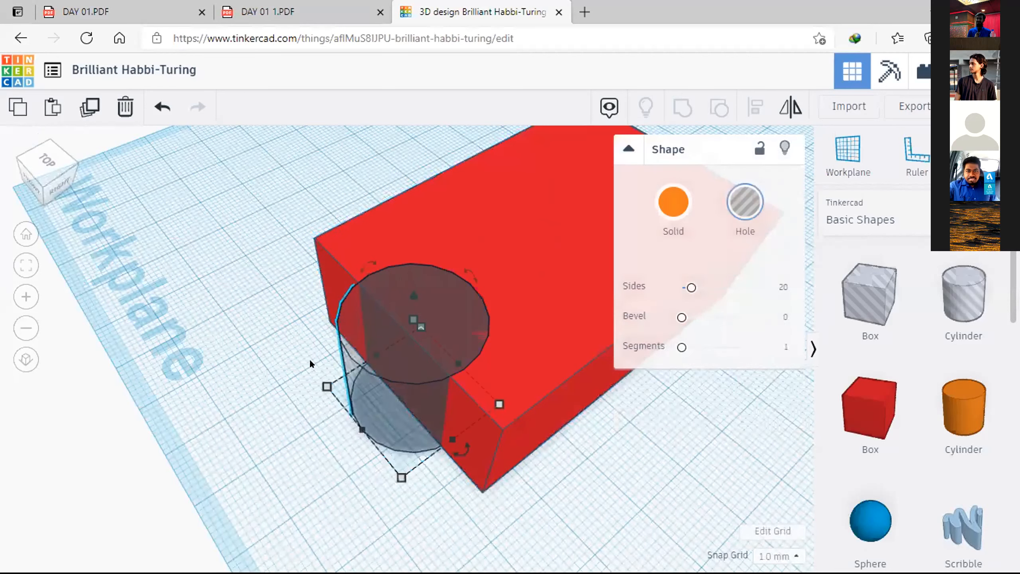
pyautogui.click(288, 363)
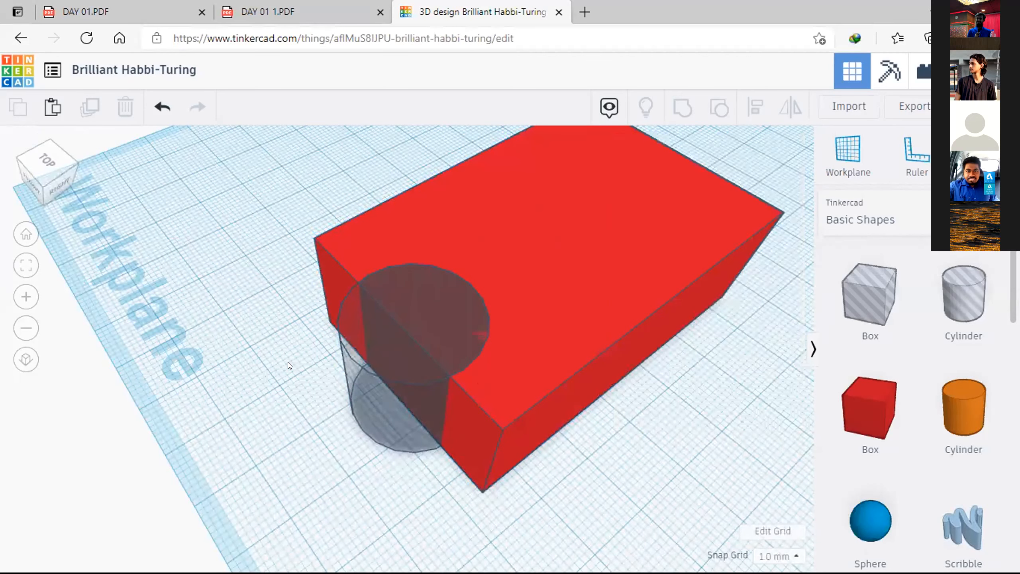
# Step: Group the red box with the cylinder hole to cut a rounded notch in the box's front face
pyautogui.click(361, 231)
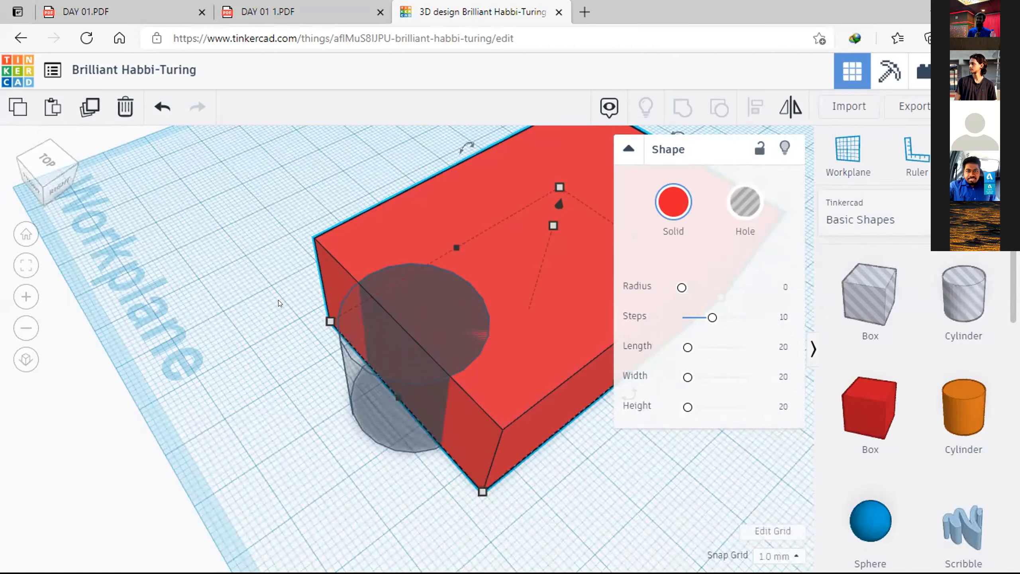
pyautogui.keyDown('shift'); pyautogui.click(362, 400); pyautogui.keyUp('shift')
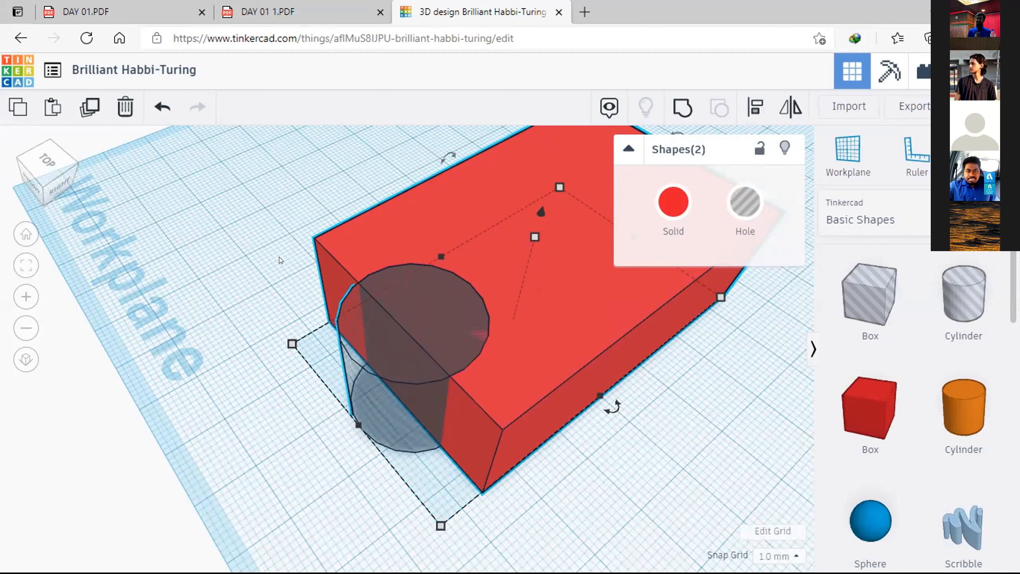
pyautogui.click(675, 106)
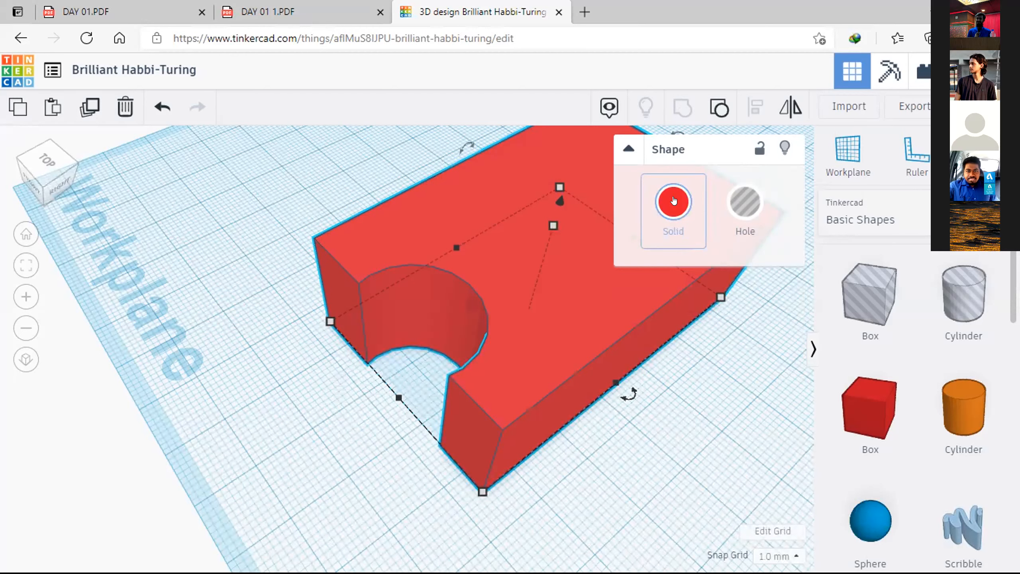
# Step: Recolour the notched block with the medium blue preset and deselect it
pyautogui.click(674, 201)
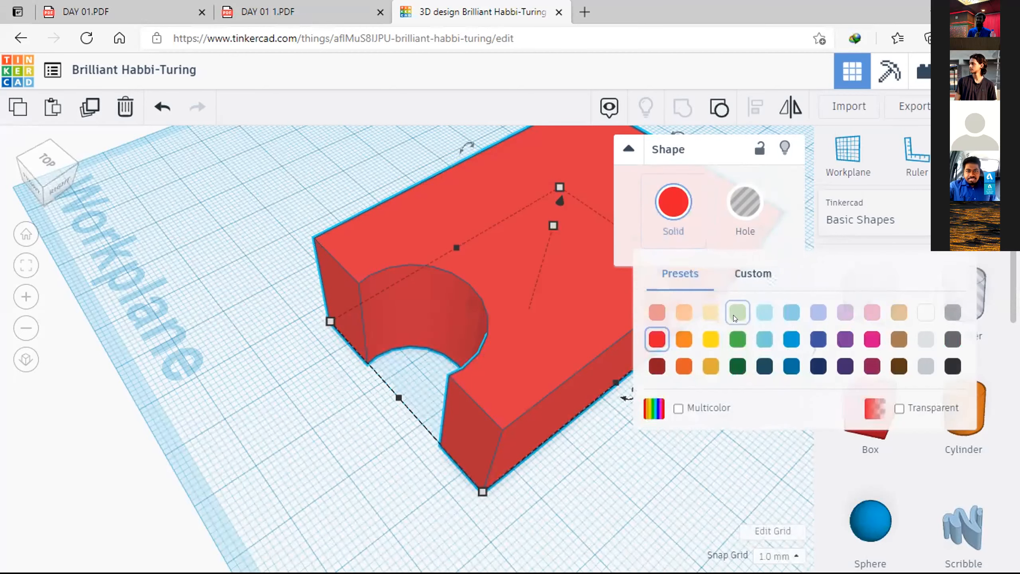
pyautogui.click(792, 339)
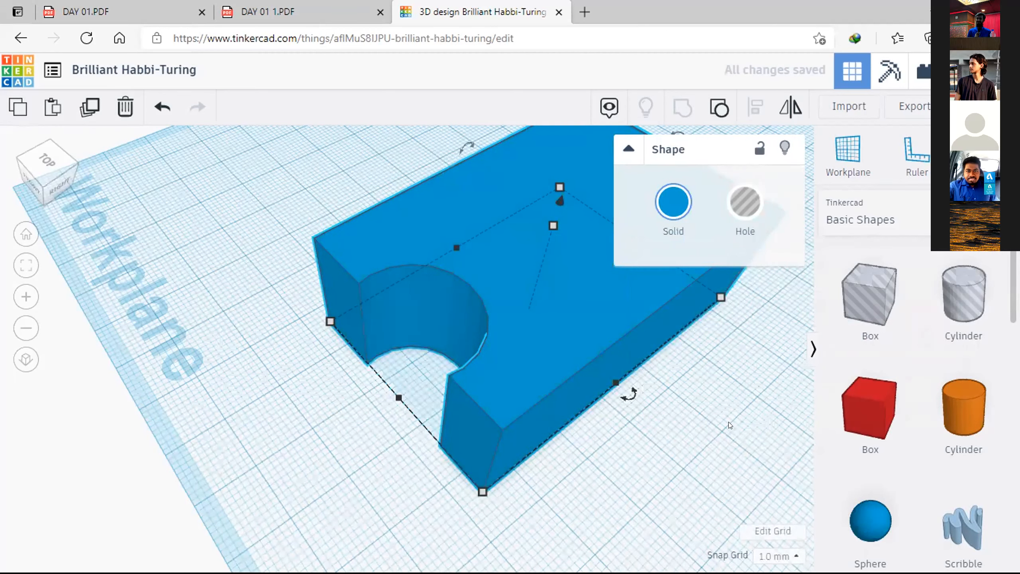
pyautogui.click(694, 448)
# Step: Place a new cylinder hole on the workplane beside the right face of the blue block
pyautogui.moveTo(694, 448); pyautogui.dragTo(420, 336, button='right')
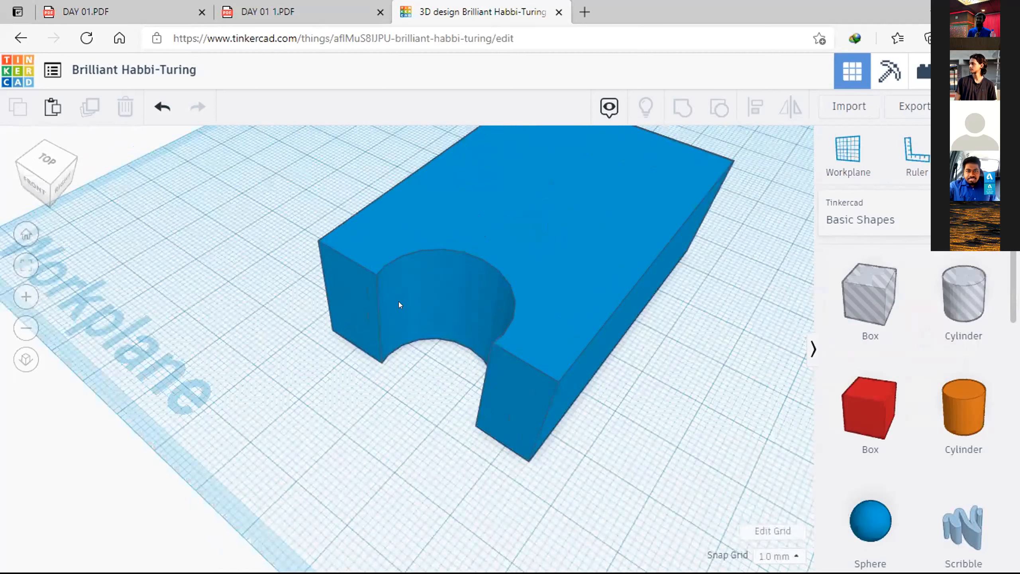
pyautogui.moveTo(243, 303); pyautogui.dragTo(323, 326, button='right')
pyautogui.scroll(-4, 322, 325)
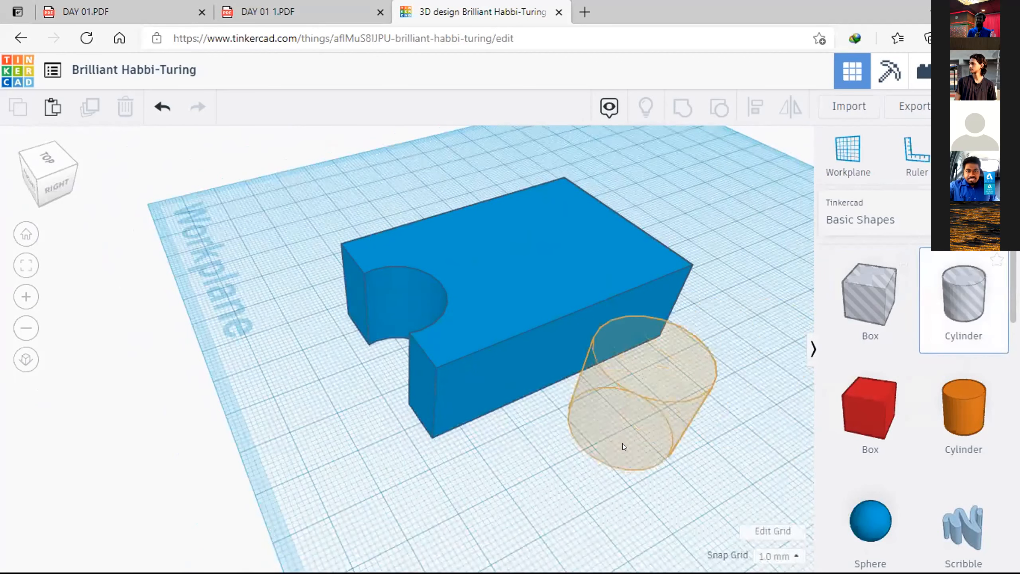
pyautogui.click(622, 443)
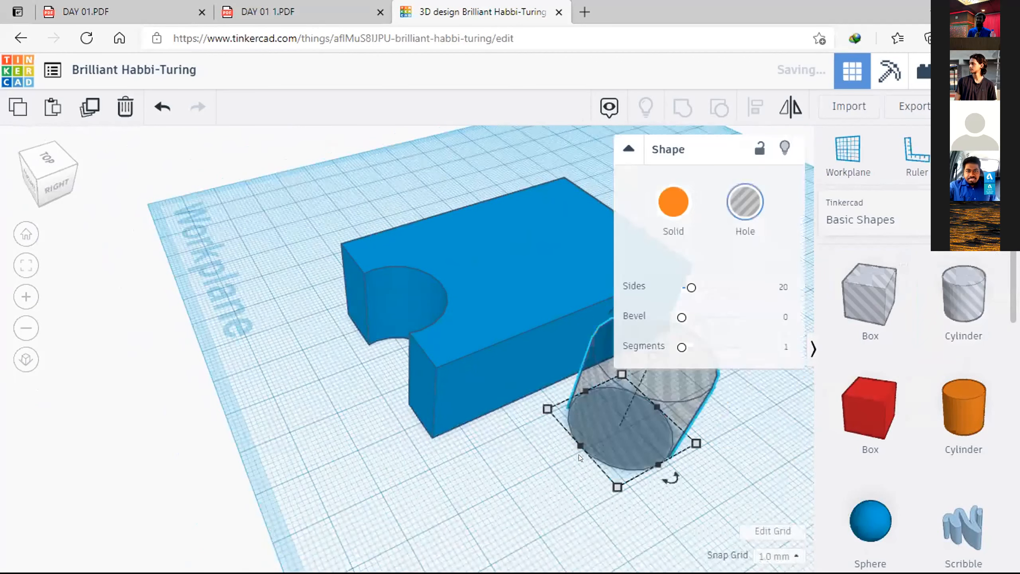
# Step: Set the new cylinder hole's length and width to 10 mm each and deselect it
pyautogui.click(614, 485)
pyautogui.click(530, 472)
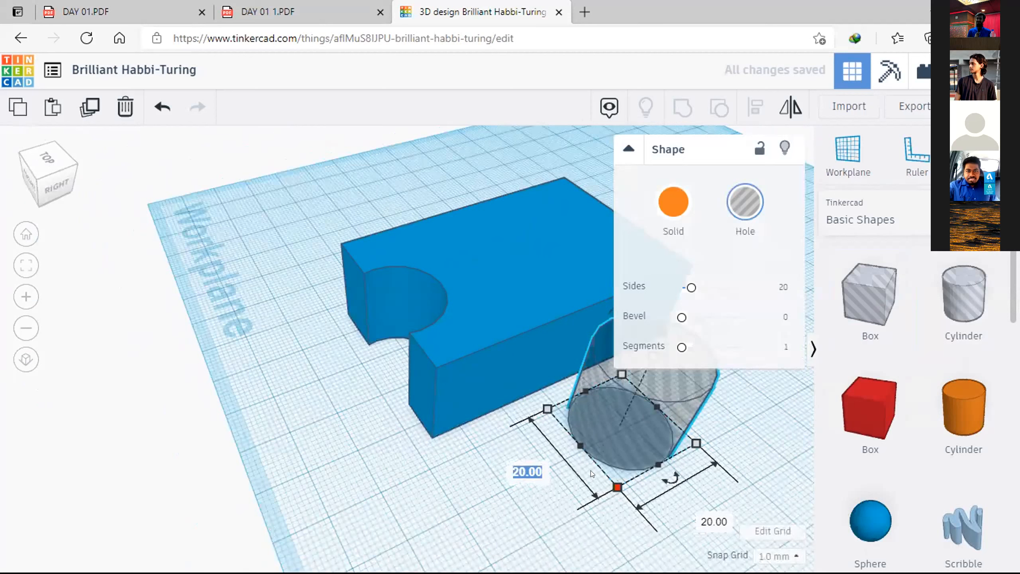
pyautogui.click(597, 400)
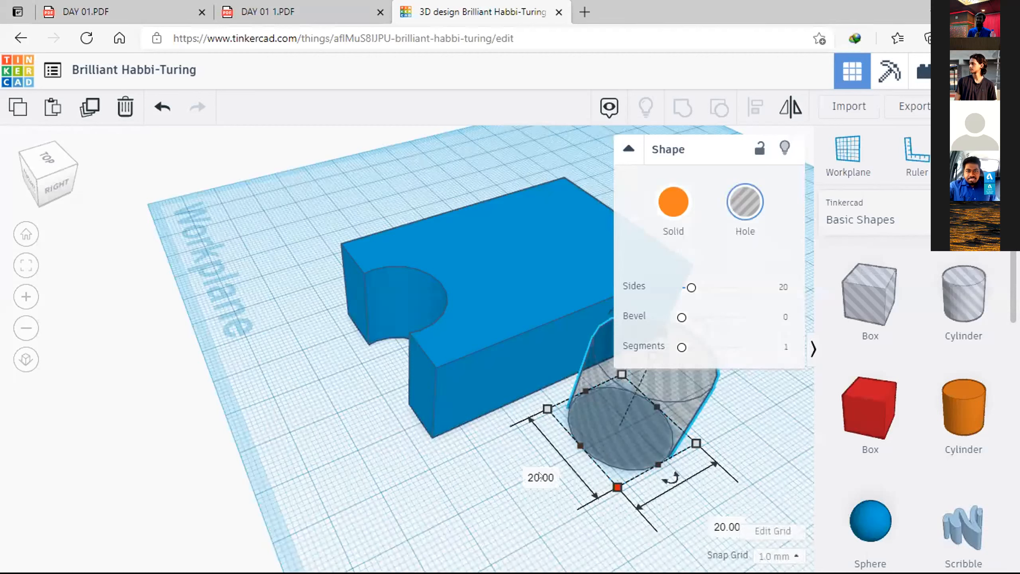
pyautogui.click(519, 473)
pyautogui.write('10')
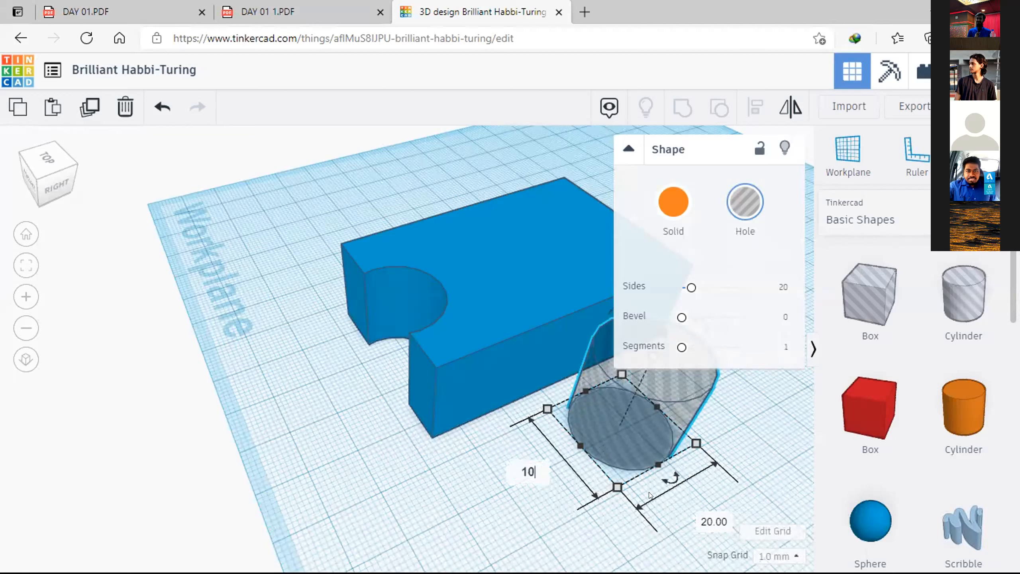
pyautogui.click(708, 518)
pyautogui.write('10')
pyautogui.press('Return')
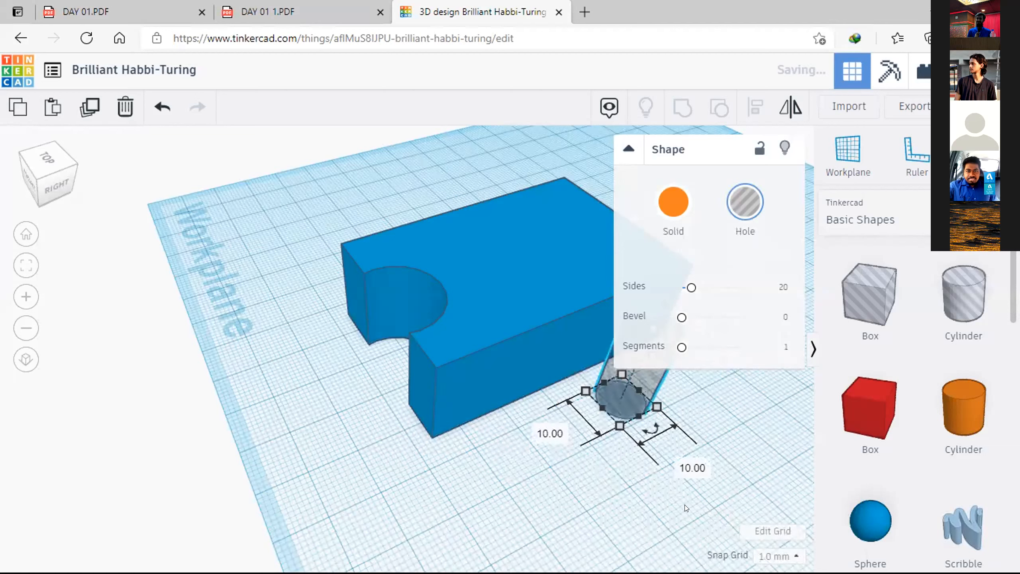
pyautogui.click(587, 482)
# Step: Stretch the cylinder hole upward until it stands taller than the blue block
pyautogui.scroll(3, 650, 388)
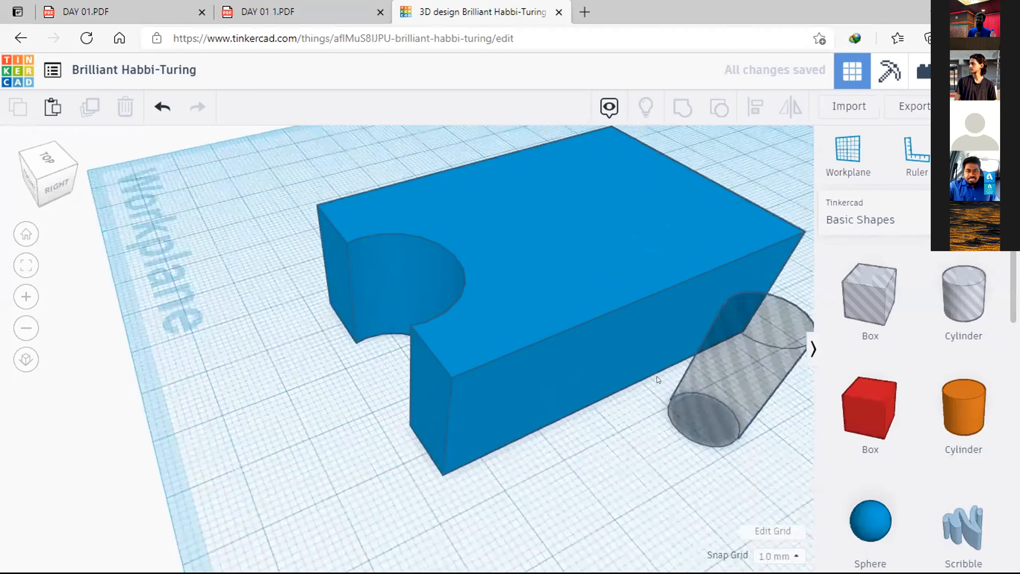
pyautogui.scroll(-3, 657, 376)
pyautogui.click(652, 396)
pyautogui.moveTo(519, 413); pyautogui.dragTo(576, 383, button='right')
pyautogui.scroll(3, 578, 402)
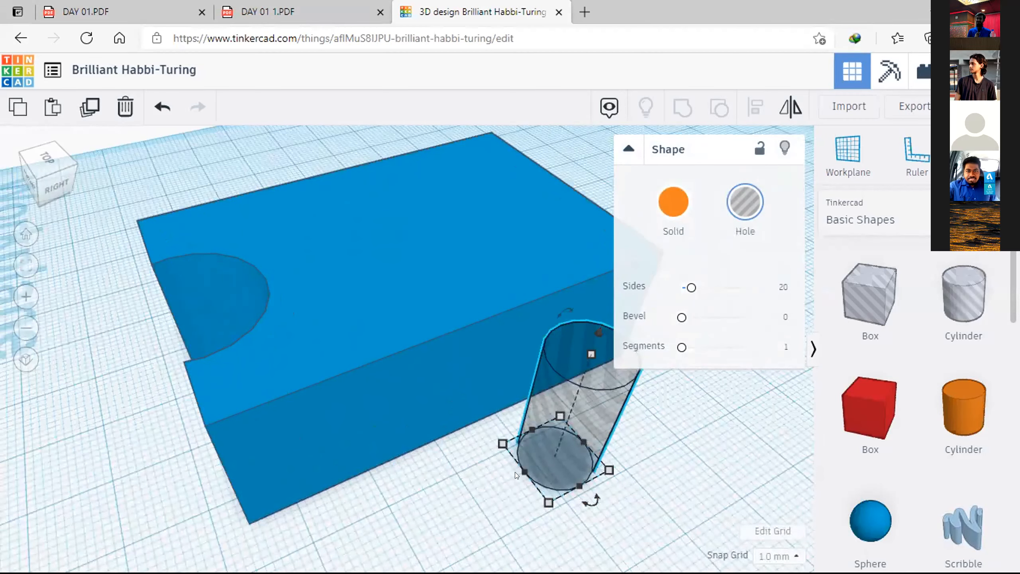
pyautogui.click(590, 353)
pyautogui.moveTo(586, 265); pyautogui.dragTo(578, 226)
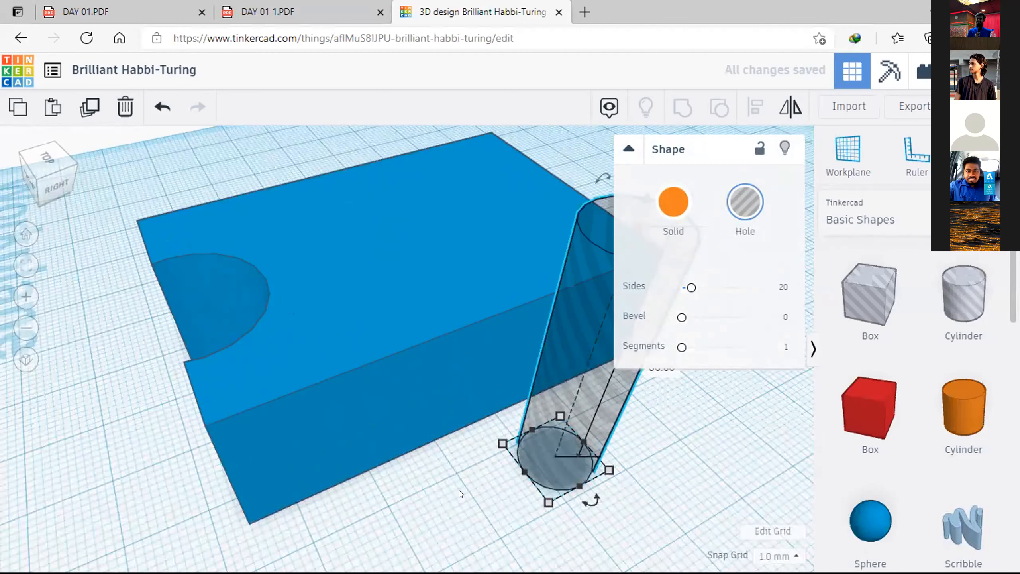
pyautogui.scroll(-4, 460, 491)
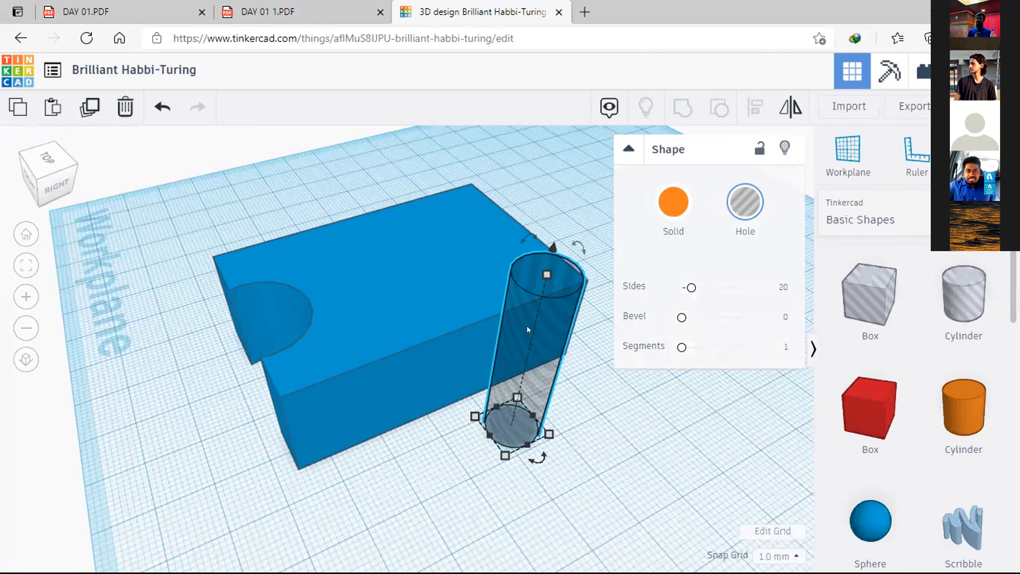
# Step: Move the cylinder hole about 27 mm inward from the block's right face and 7 mm along it, into the middle of the block
pyautogui.moveTo(527, 327); pyautogui.dragTo(525, 324)
pyautogui.moveTo(493, 283); pyautogui.dragTo(398, 247)
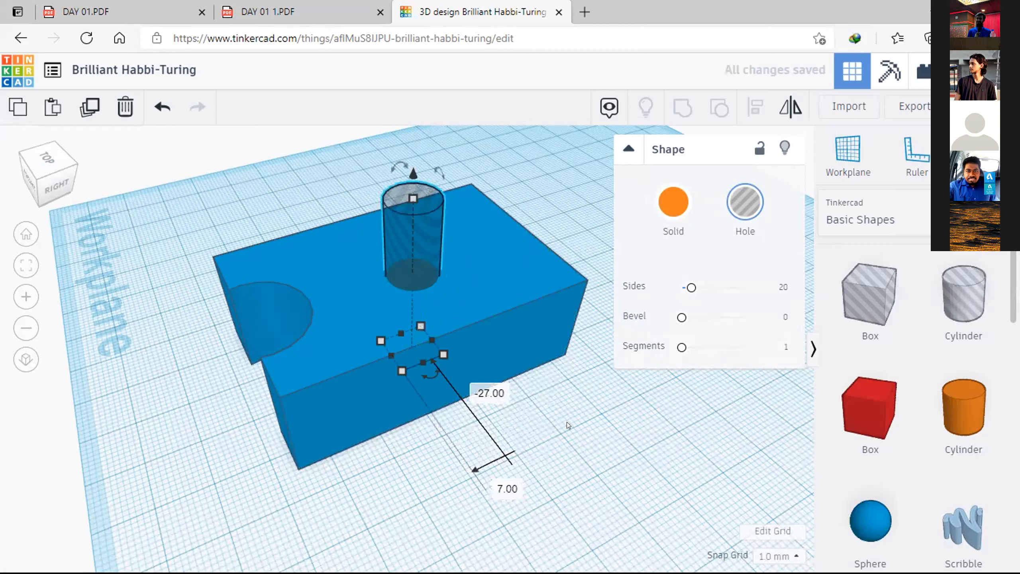
pyautogui.click(518, 412)
pyautogui.scroll(5, 327, 277)
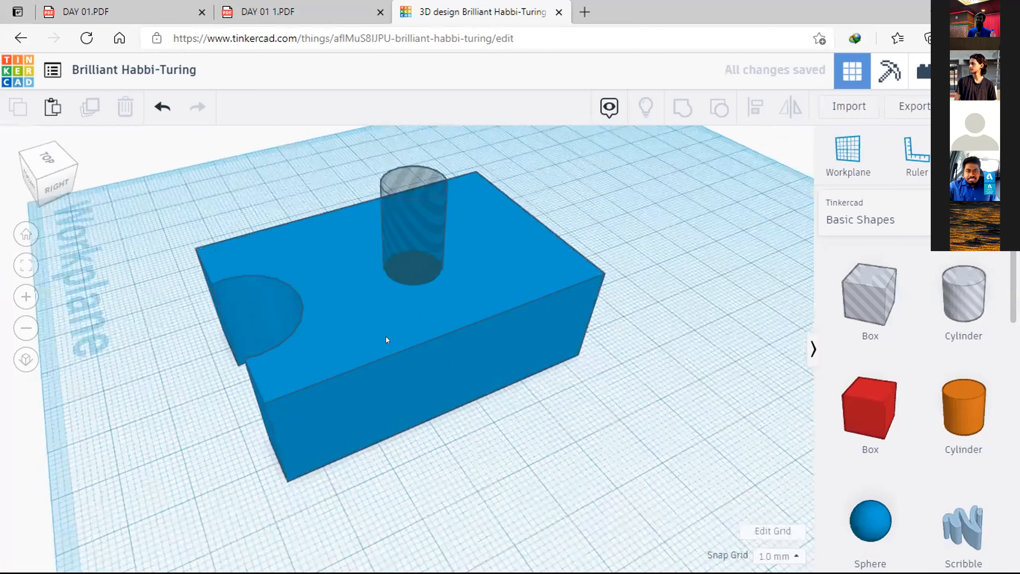
pyautogui.moveTo(439, 254); pyautogui.dragTo(459, 326, button='middle')
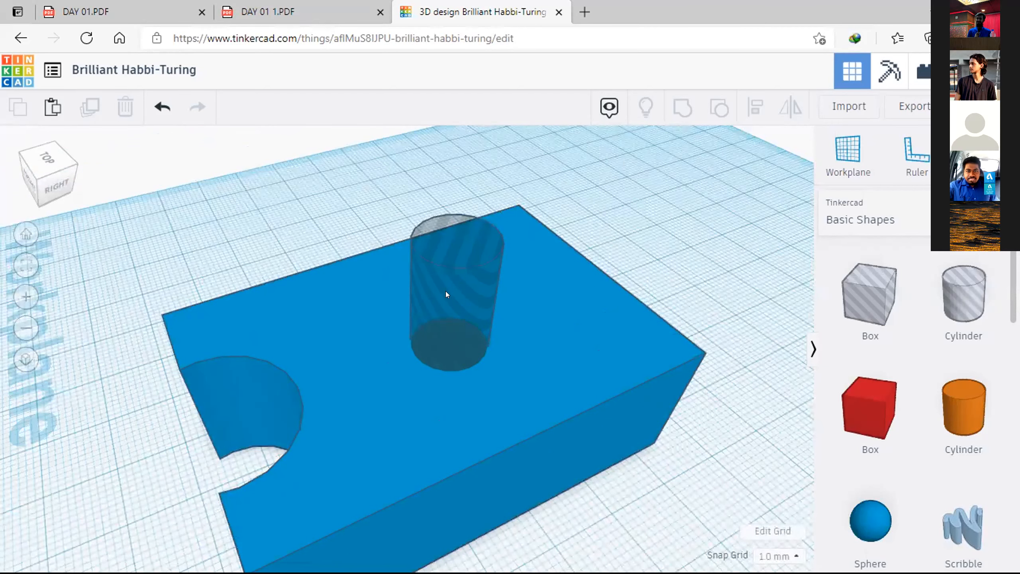
pyautogui.moveTo(614, 256); pyautogui.dragTo(599, 214, button='middle')
pyautogui.moveTo(600, 216); pyautogui.dragTo(610, 340, button='right')
pyautogui.click(613, 360)
pyautogui.click(717, 363)
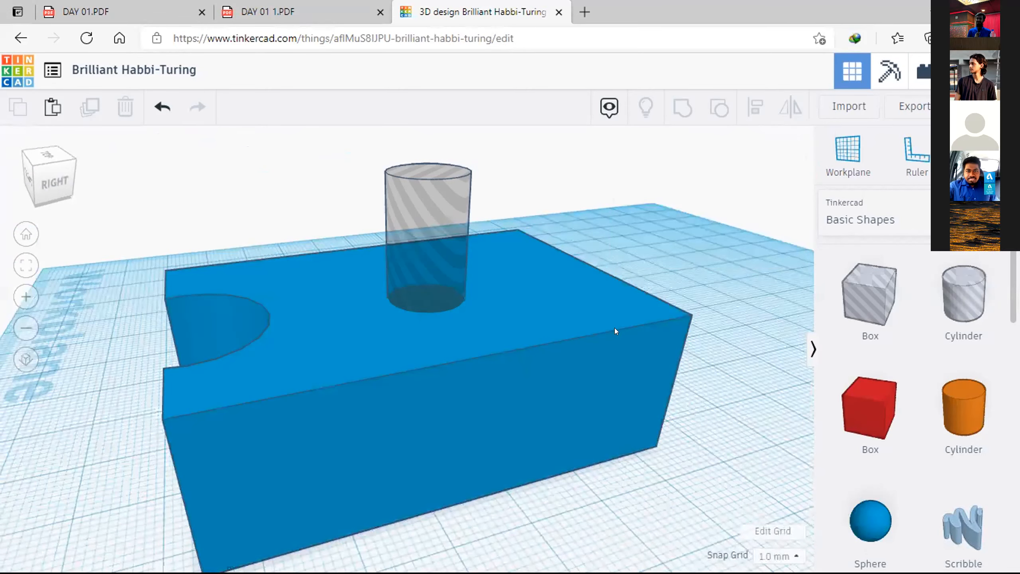
# Step: Group the blue block with the tall cylinder hole to cut a round hole through its middle
pyautogui.click(615, 329)
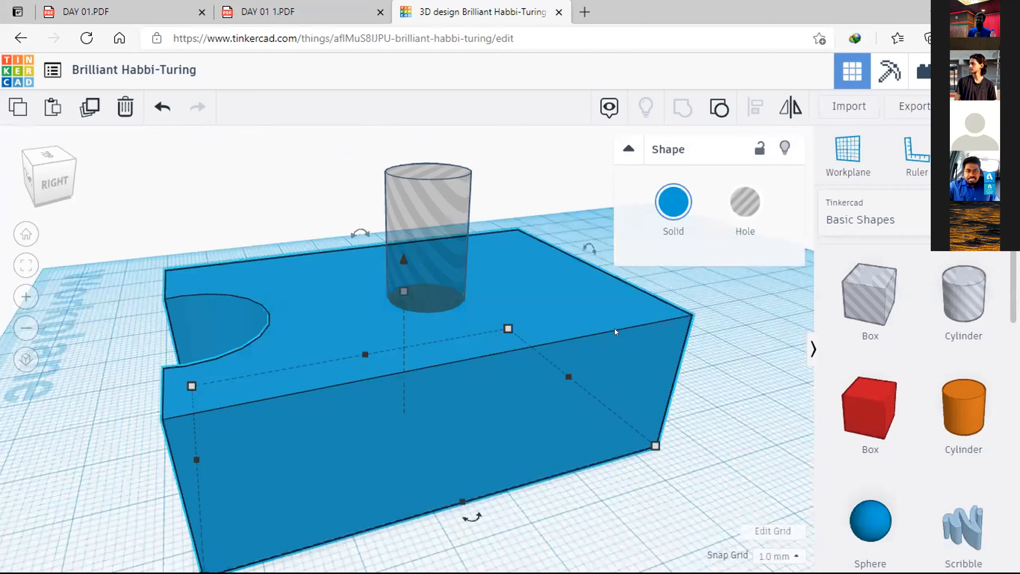
pyautogui.keyDown('shift'); pyautogui.click(411, 197); pyautogui.keyUp('shift')
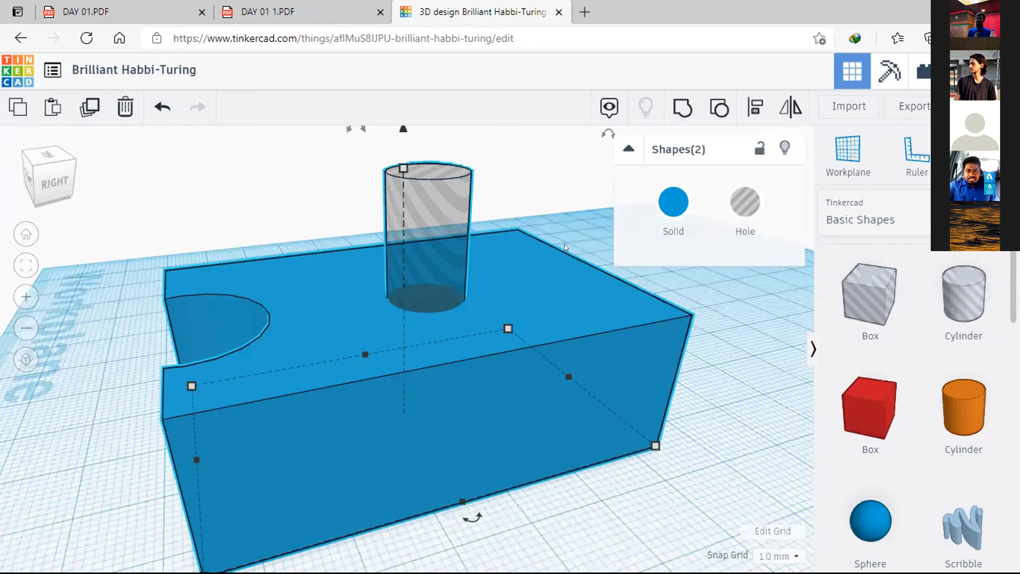
pyautogui.click(676, 112)
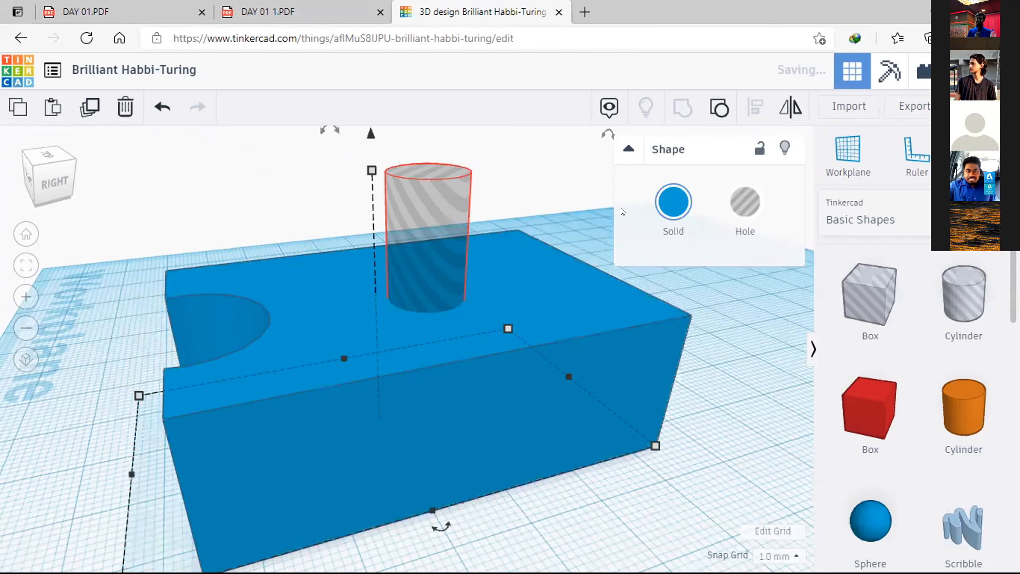
# Step: Apply the medium blue preset colour to the grouped block and deselect it
pyautogui.click(666, 209)
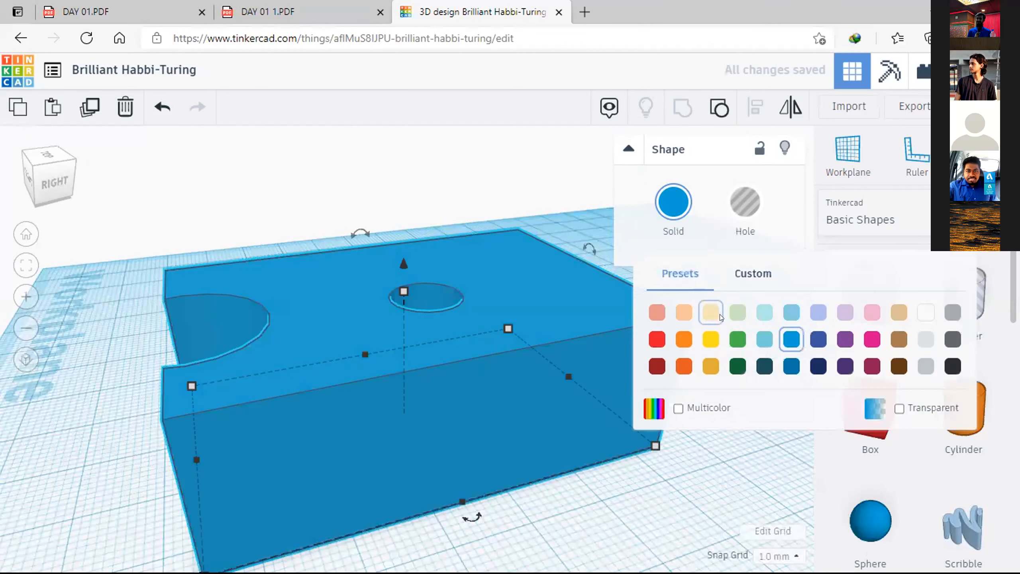
pyautogui.click(790, 338)
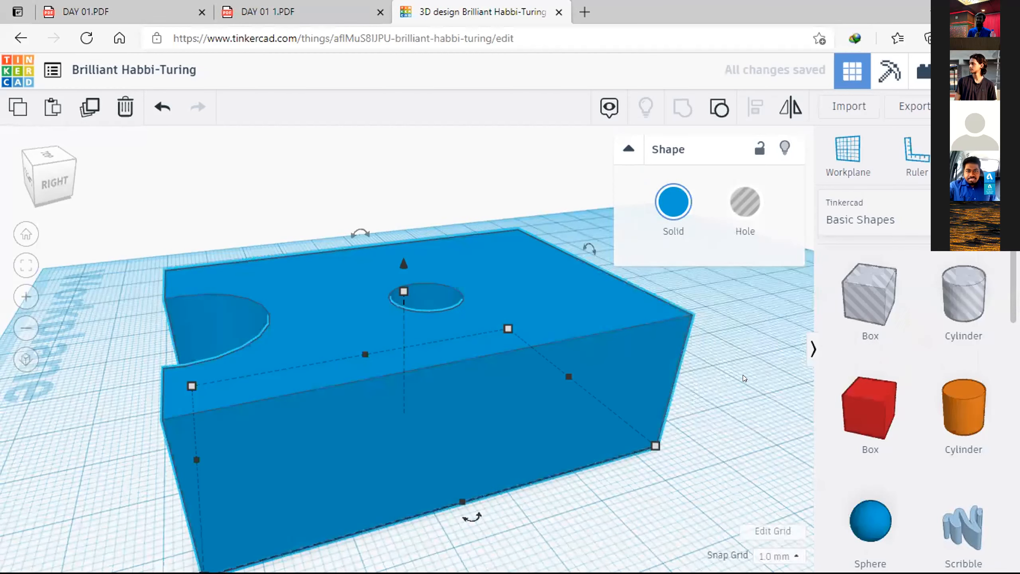
pyautogui.click(721, 373)
pyautogui.moveTo(718, 407)
pyautogui.mouseDown(button='right')
pyautogui.moveTo(709, 446)
pyautogui.moveTo(708, 425)
pyautogui.mouseUp(button='right')
pyautogui.moveTo(695, 361); pyautogui.dragTo(600, 268, button='right')
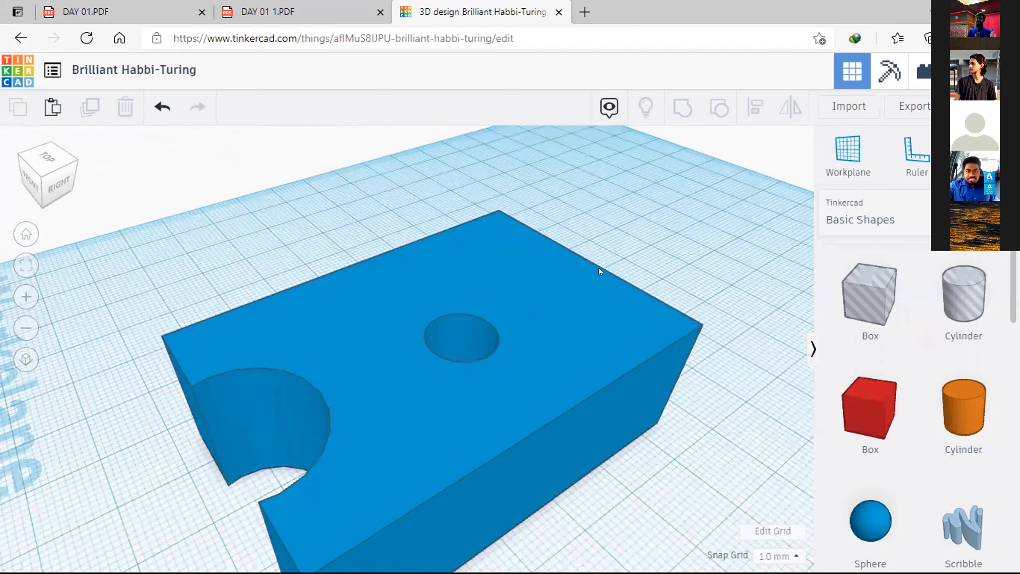
# Step: Undo the last recolour and the grouping of the block with the cylinder hole
pyautogui.hotkey('ctrl', 'z')
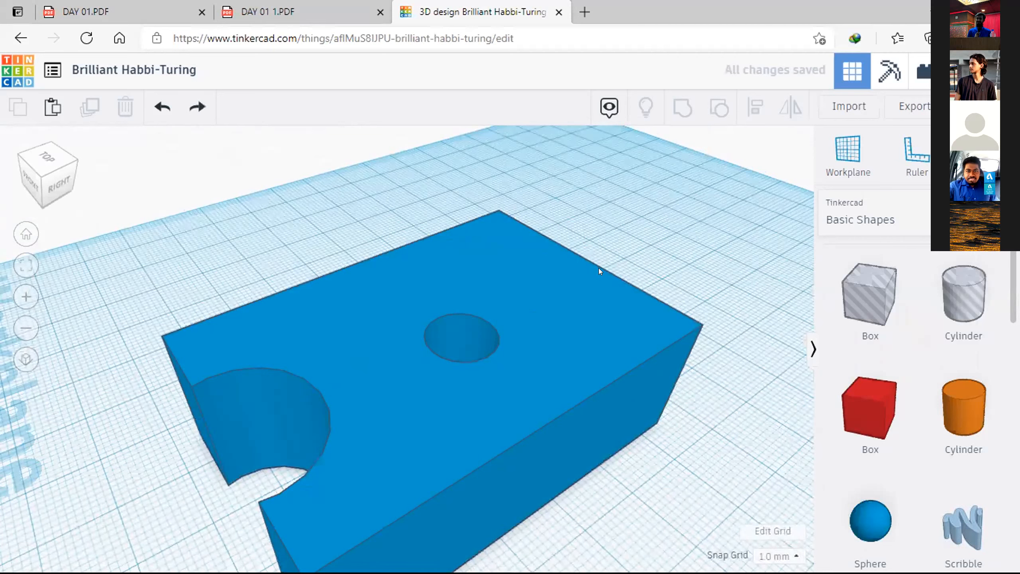
pyautogui.hotkey('ctrl', 'z')
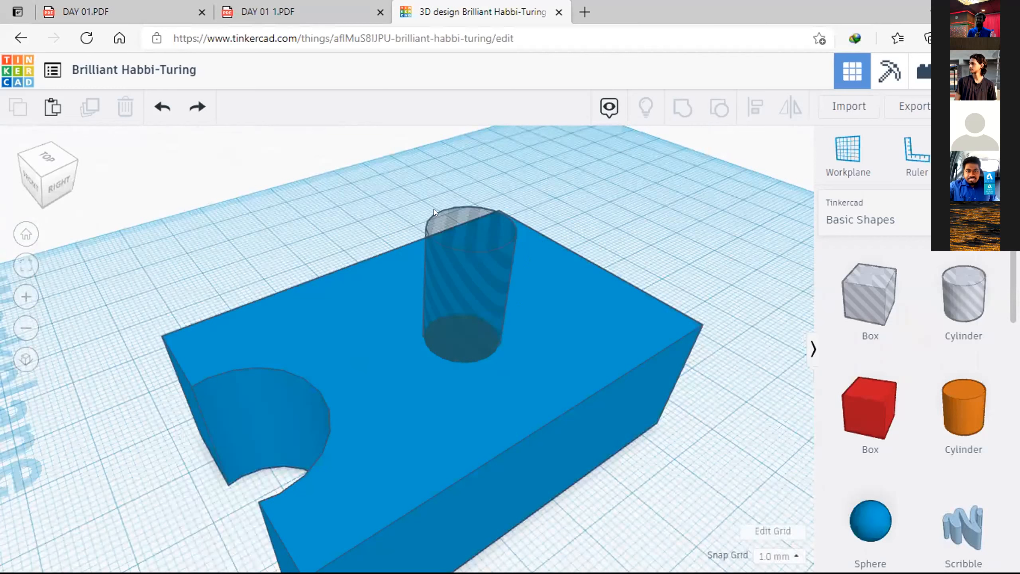
# Step: Check the cylinder hole's reach from below, then move it 38 mm out of the block's right side and 14 mm along it
pyautogui.click(432, 278)
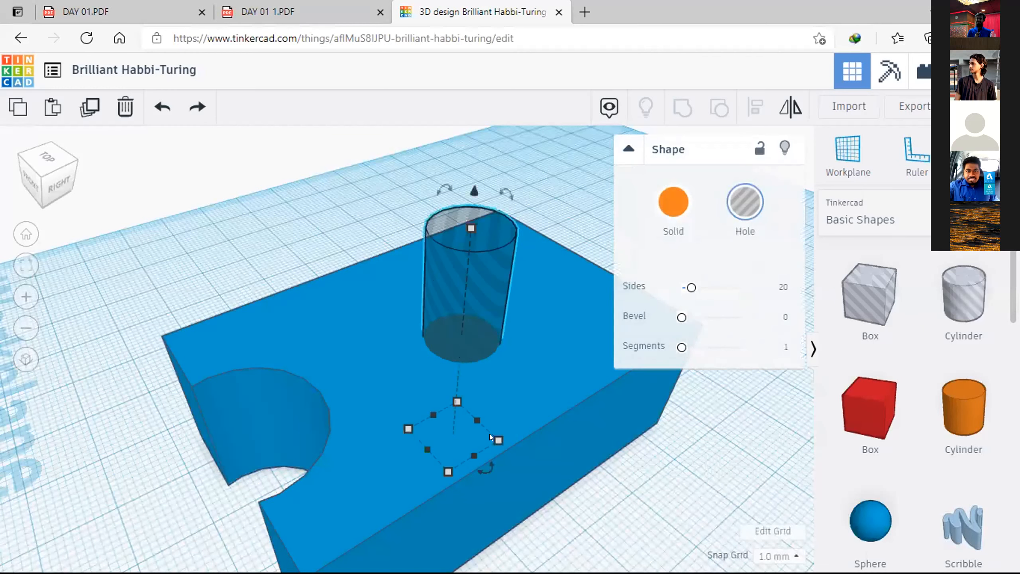
pyautogui.moveTo(566, 374); pyautogui.dragTo(406, 292, button='right')
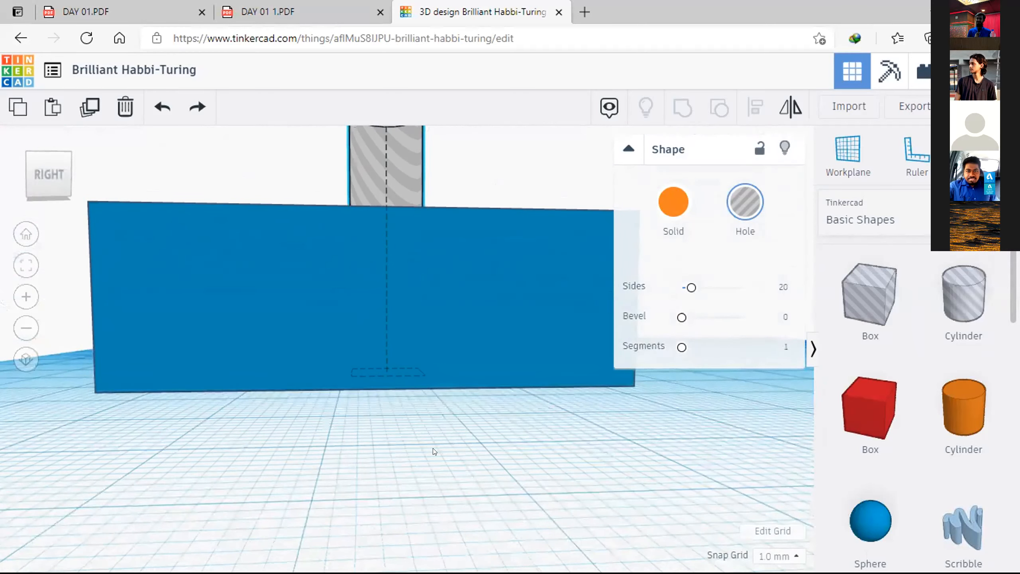
pyautogui.moveTo(434, 451); pyautogui.dragTo(420, 391, button='right')
pyautogui.moveTo(395, 344)
pyautogui.mouseDown(button='right')
pyautogui.moveTo(326, 315)
pyautogui.moveTo(347, 277)
pyautogui.moveTo(382, 357)
pyautogui.mouseUp(button='right')
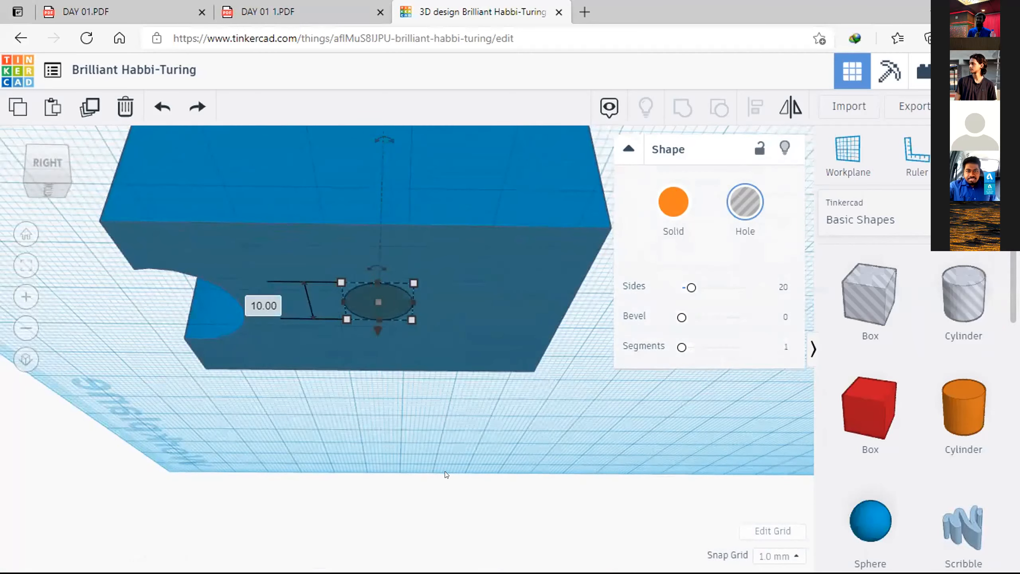
pyautogui.moveTo(466, 455); pyautogui.dragTo(468, 362, button='right')
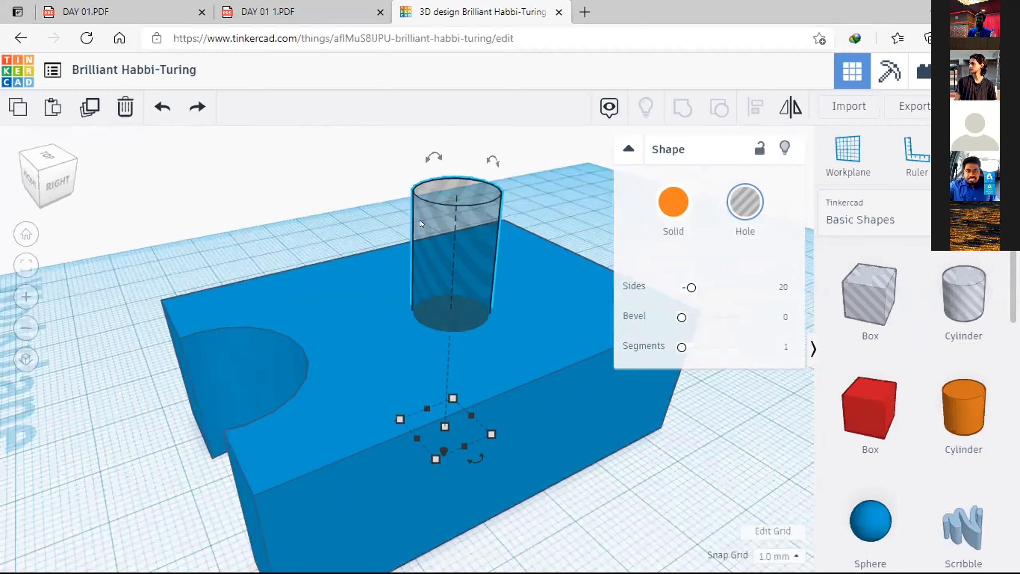
pyautogui.moveTo(398, 240); pyautogui.dragTo(408, 393, button='right')
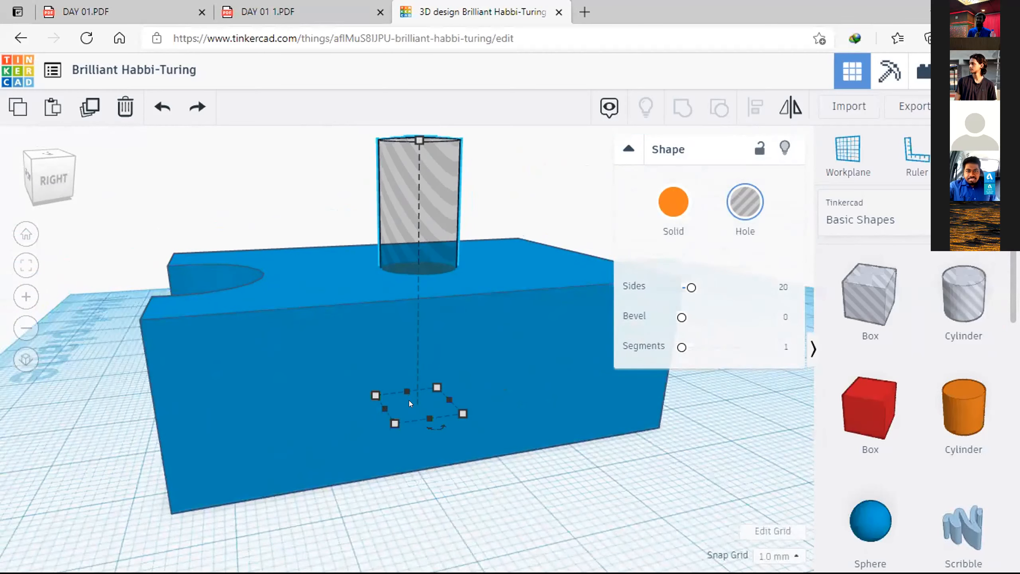
pyautogui.moveTo(393, 203); pyautogui.dragTo(340, 264)
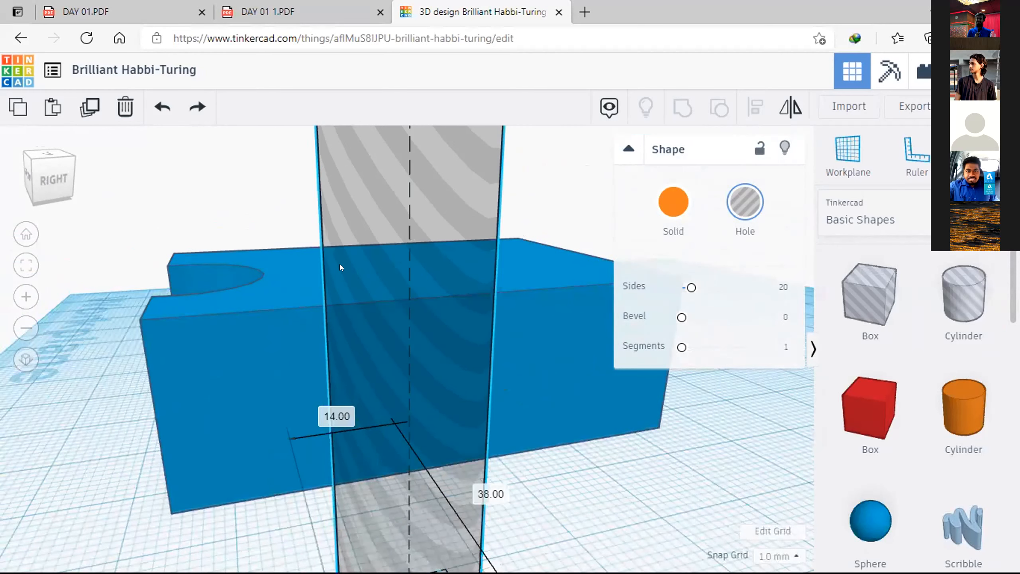
pyautogui.scroll(1, 363, 342)
pyautogui.scroll(-5, 363, 340)
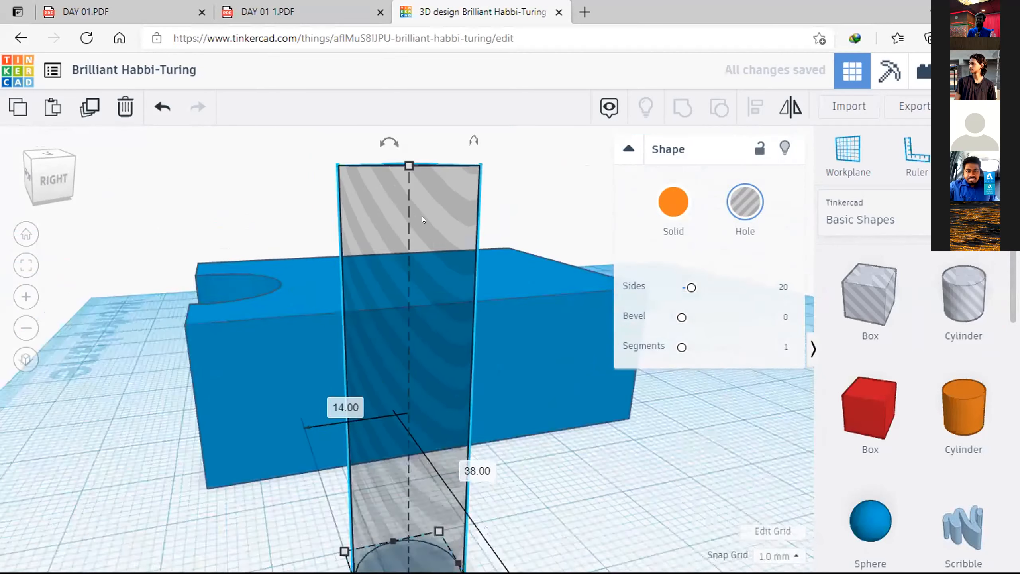
pyautogui.click(422, 288)
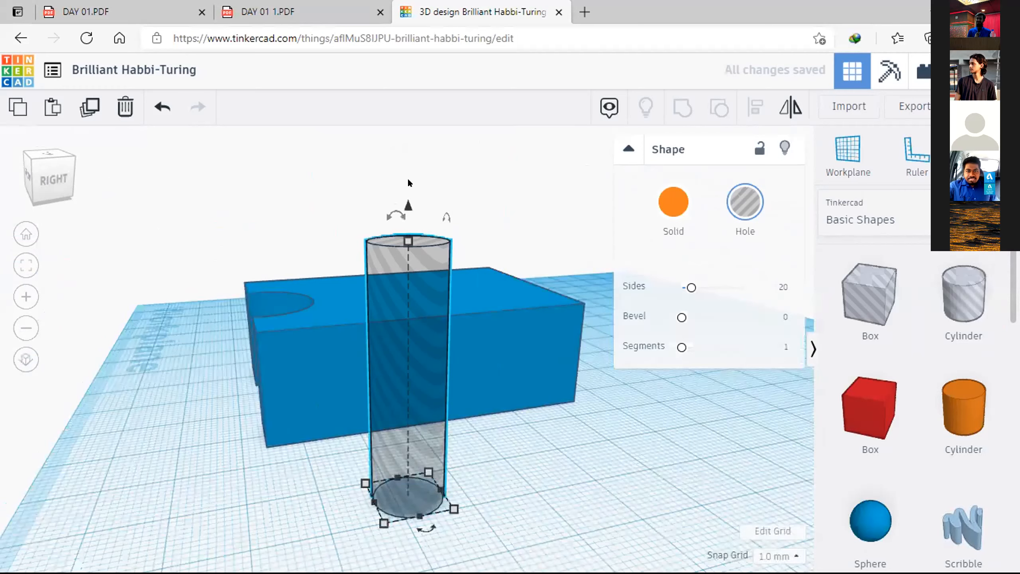
# Step: Raise the cylinder hole above the workplane and move it 38 mm back into the middle of the block
pyautogui.moveTo(408, 206); pyautogui.dragTo(408, 100)
pyautogui.moveTo(372, 386); pyautogui.dragTo(420, 270, button='right')
pyautogui.press('Up')
pyautogui.press('Up')
pyautogui.press('Up')
pyautogui.press('Up')
pyautogui.press('Up')
pyautogui.press('Up')
pyautogui.press('Up')
pyautogui.press('Up')
pyautogui.press('Up')
pyautogui.press('Up')
pyautogui.press('Up')
pyautogui.press('Up')
pyautogui.press('Up')
pyautogui.press('Up')
pyautogui.press('Up')
pyautogui.press('Up')
pyautogui.press('Up')
pyautogui.press('Up')
pyautogui.press('Up')
pyautogui.press('Up')
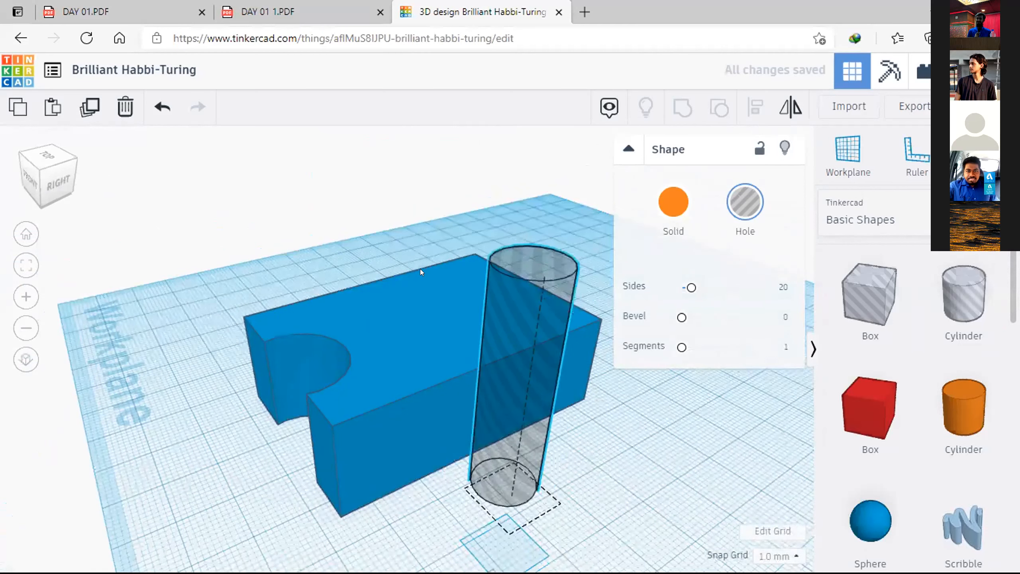
pyautogui.press('Up')
pyautogui.press('Up')
pyautogui.press('Up')
pyautogui.press('Up')
pyautogui.press('Up')
pyautogui.press('Up')
pyautogui.press('Up')
pyautogui.press('Up')
pyautogui.press('Up')
pyautogui.press('Up')
pyautogui.press('Up')
pyautogui.press('Up')
pyautogui.press('Up')
pyautogui.press('Up')
pyautogui.press('Up')
pyautogui.press('Up')
pyautogui.press('Up')
pyautogui.press('Up')
pyautogui.press('Up')
pyautogui.press('Up')
pyautogui.press('Down')
pyautogui.press('Down')
pyautogui.press('Down')
pyautogui.press('Down')
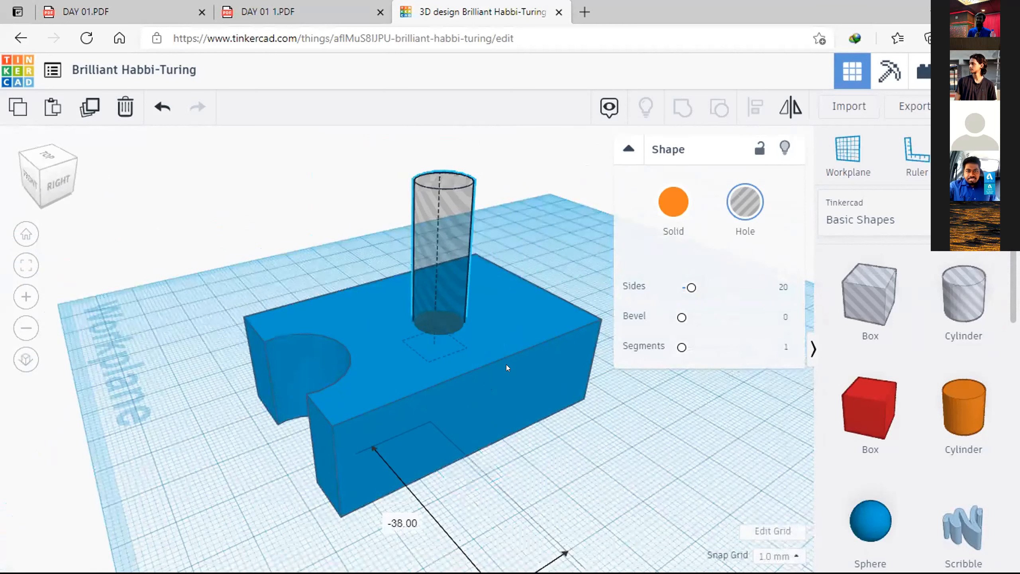
pyautogui.click(493, 413)
pyautogui.moveTo(493, 413); pyautogui.dragTo(527, 333, button='right')
# Step: Group the blue block with the raised cylinder hole to cut a blind round hole in its top face
pyautogui.click(513, 327)
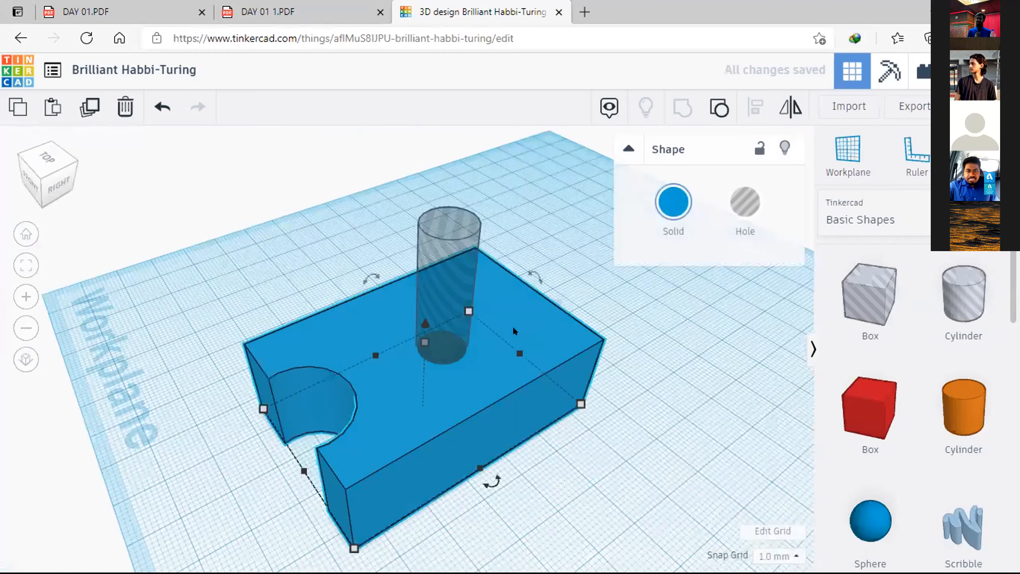
pyautogui.keyDown('shift'); pyautogui.click(447, 268); pyautogui.keyUp('shift')
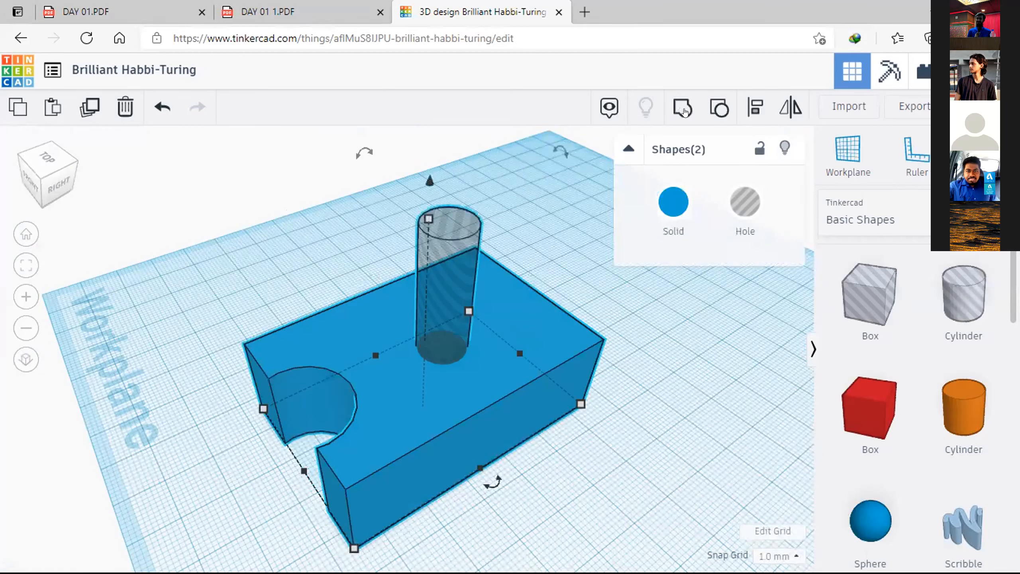
pyautogui.hotkey('ctrl', 'g')
pyautogui.click(610, 308)
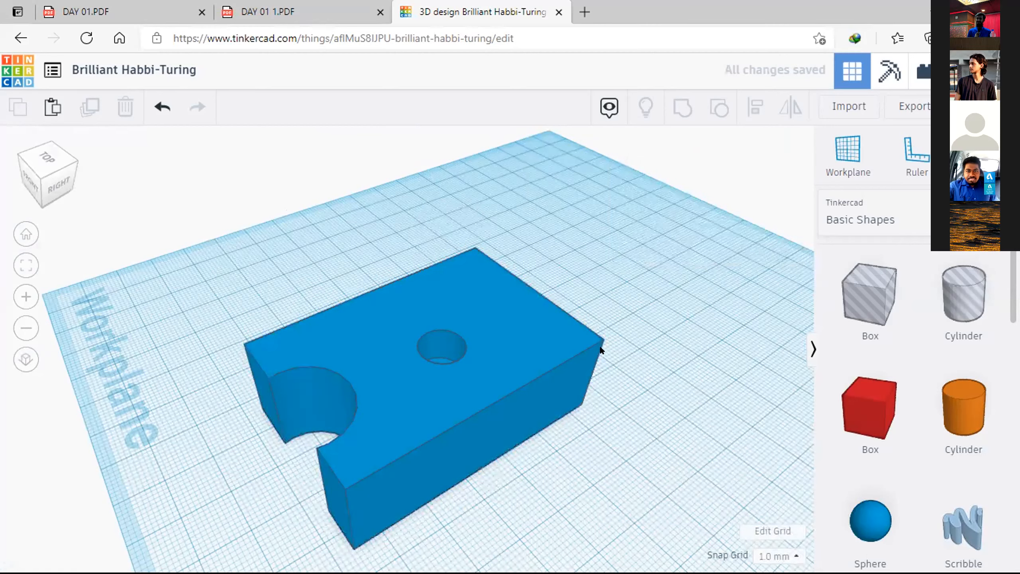
# Step: Examine the hole's depth from above and check the block's underside
pyautogui.moveTo(446, 447); pyautogui.dragTo(429, 434, button='right')
pyautogui.scroll(5, 456, 471)
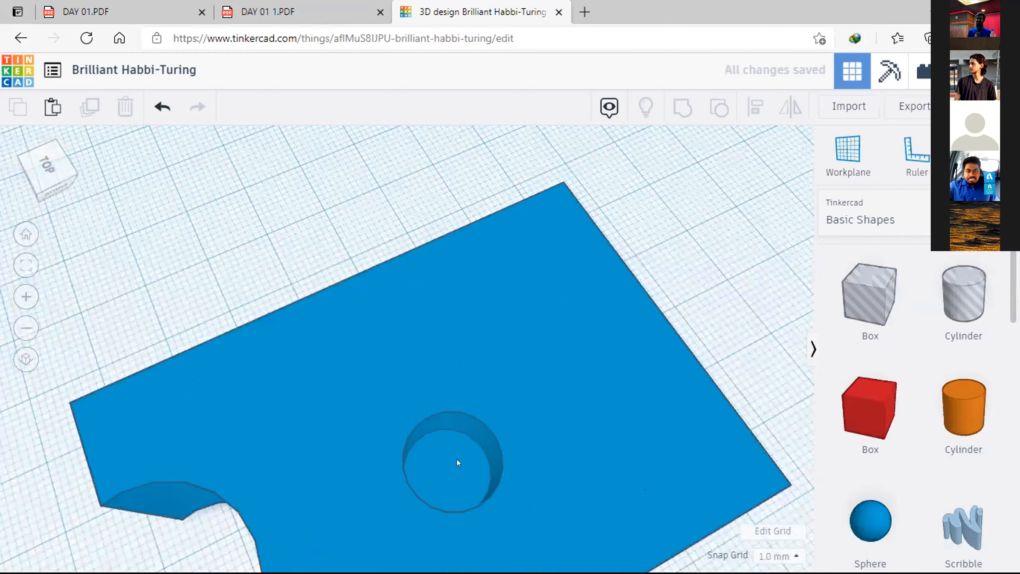
pyautogui.moveTo(456, 368); pyautogui.dragTo(516, 350, button='right')
pyautogui.moveTo(436, 302); pyautogui.dragTo(456, 320, button='right')
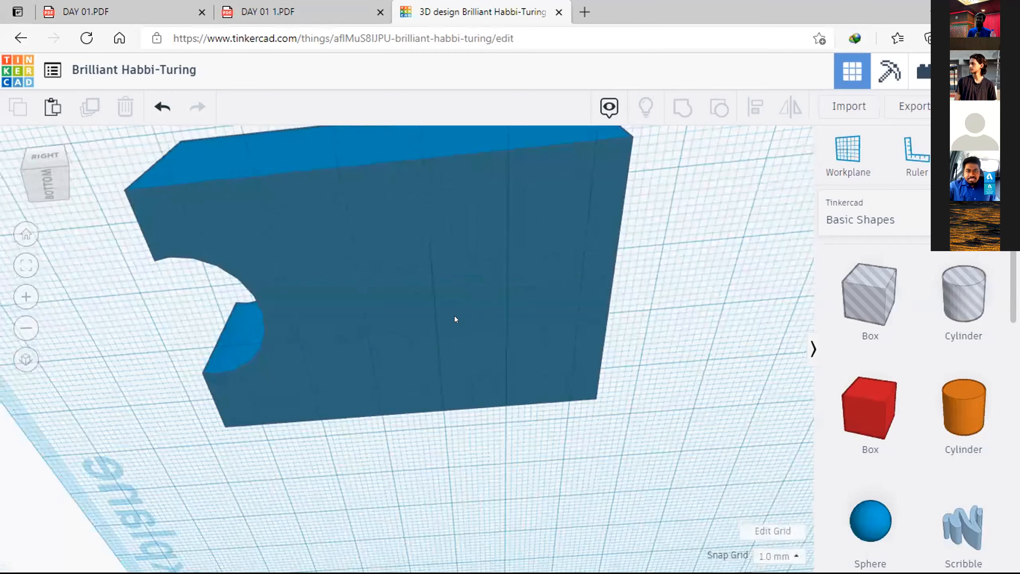
# Step: Delete the notched blue block with the blind hole from the workplane
pyautogui.scroll(3, 552, 457)
pyautogui.moveTo(550, 455); pyautogui.dragTo(550, 448, button='right')
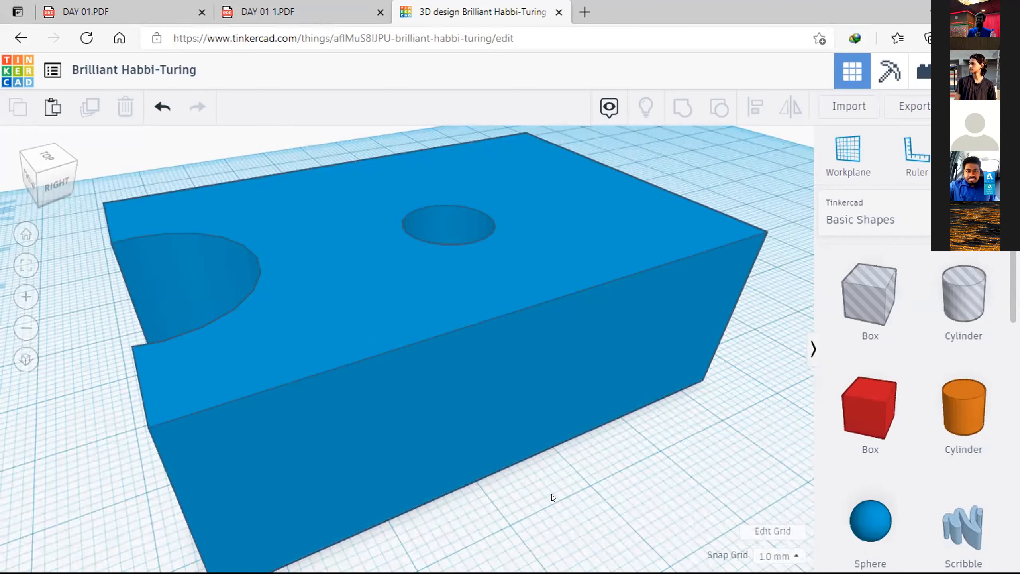
pyautogui.scroll(-1, 574, 445)
pyautogui.scroll(-2, 383, 459)
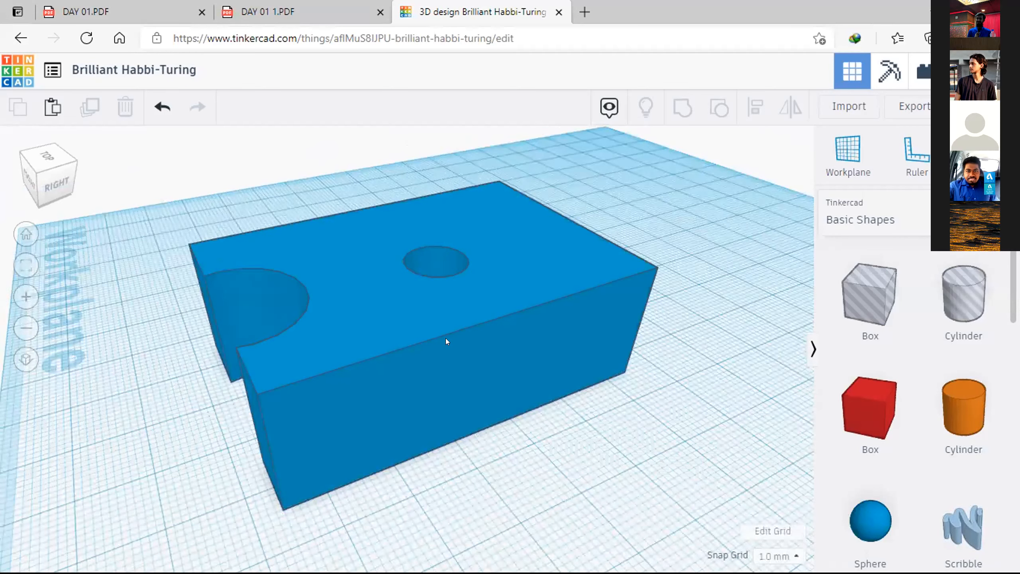
pyautogui.moveTo(469, 340); pyautogui.dragTo(723, 387, button='right')
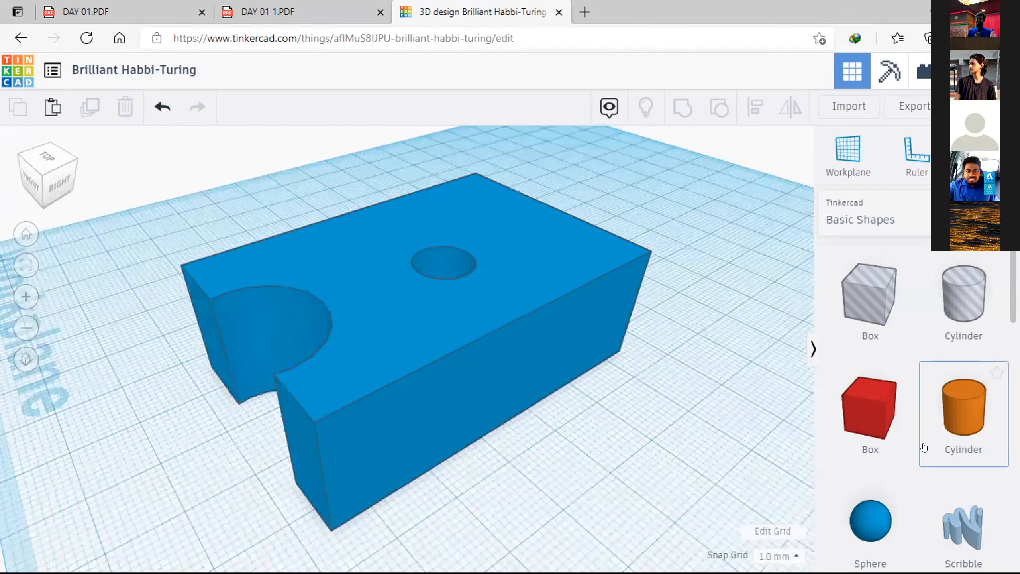
pyautogui.scroll(-5, 924, 447)
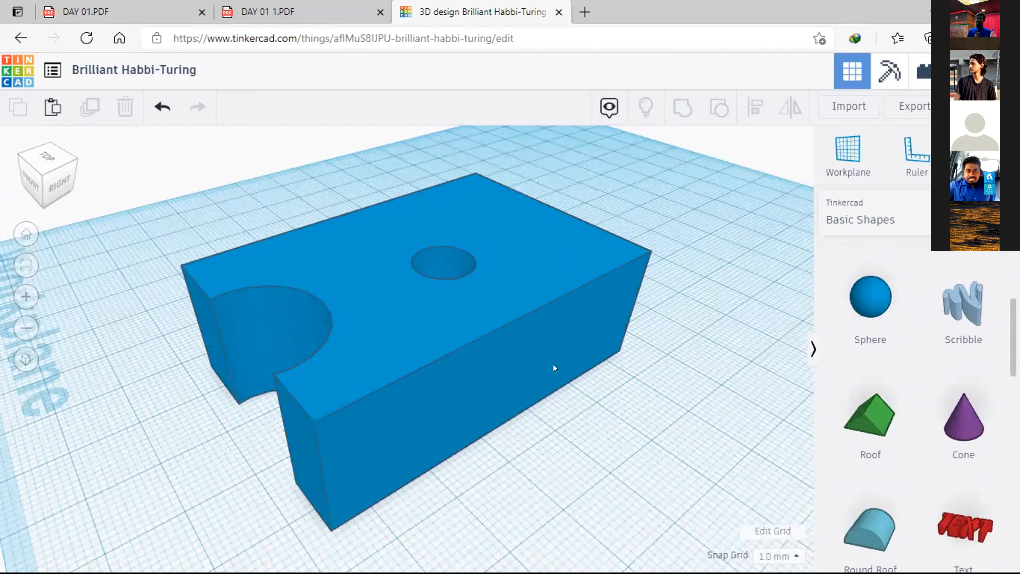
pyautogui.scroll(-3, 470, 386)
pyautogui.click(469, 341)
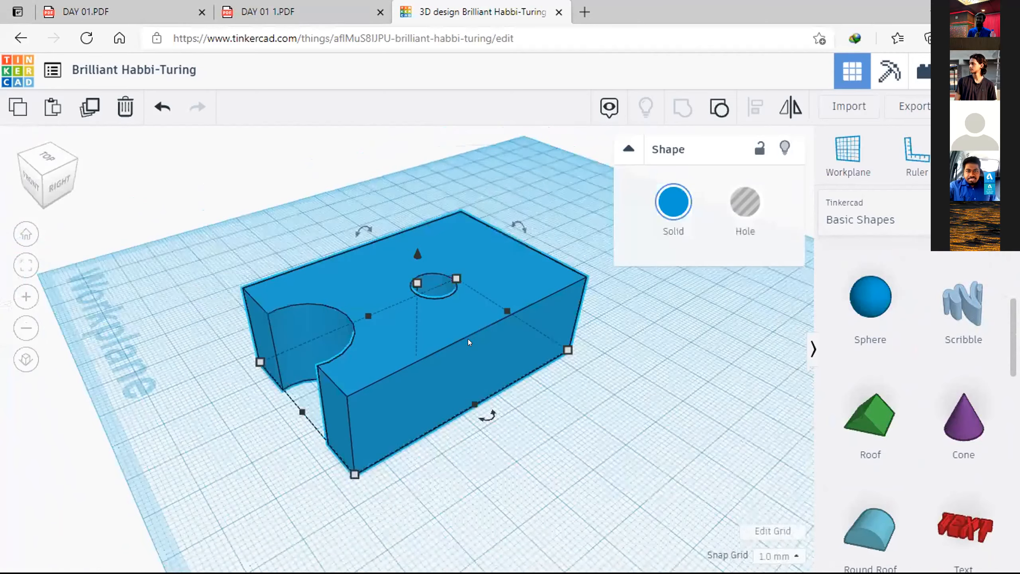
pyautogui.press('Delete')
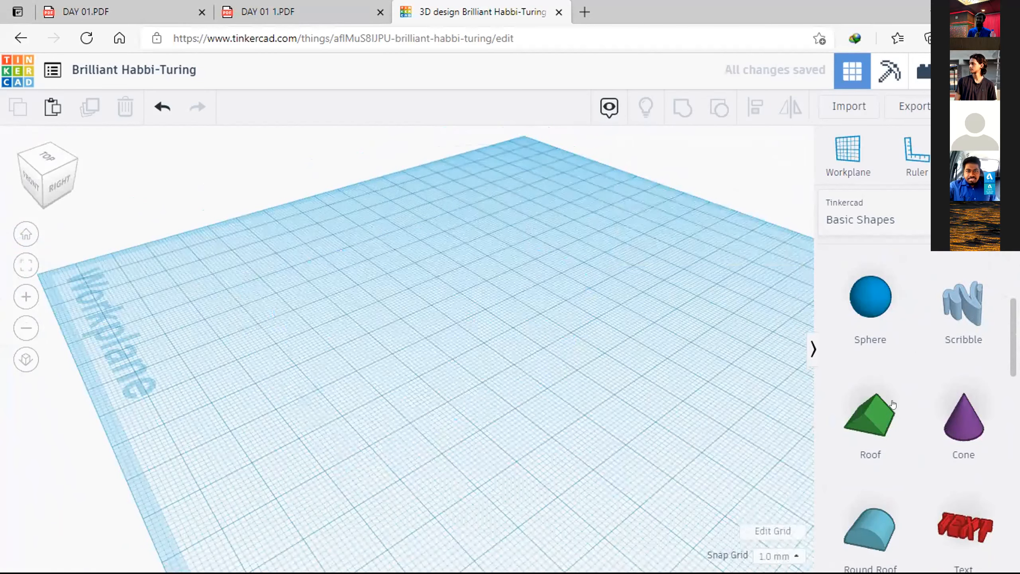
# Step: Place a solid red box on the empty workplane and set its left-to-right side to 20 mm
pyautogui.scroll(5, 878, 422)
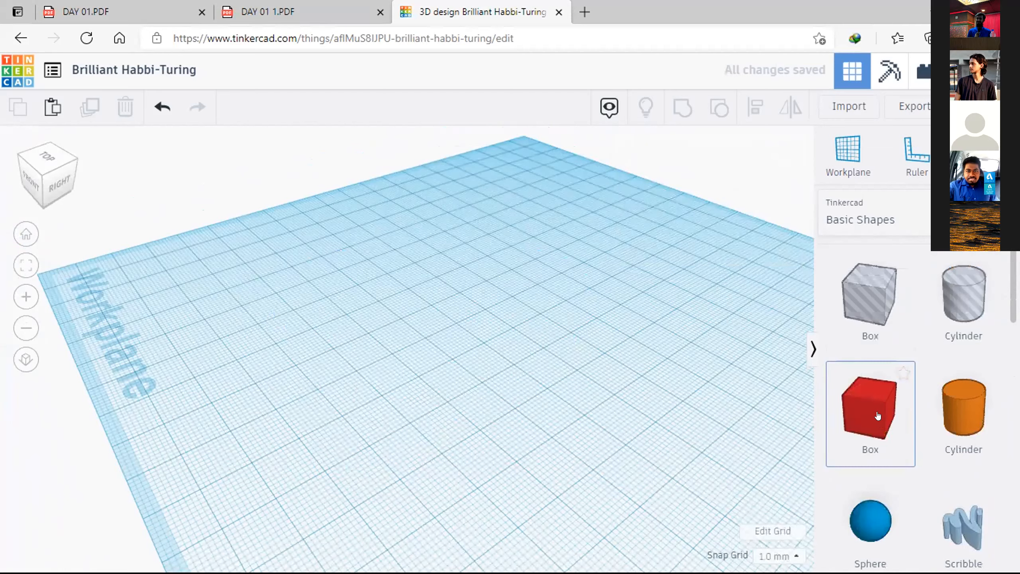
pyautogui.moveTo(876, 414); pyautogui.dragTo(623, 316)
pyautogui.moveTo(575, 290); pyautogui.dragTo(583, 324)
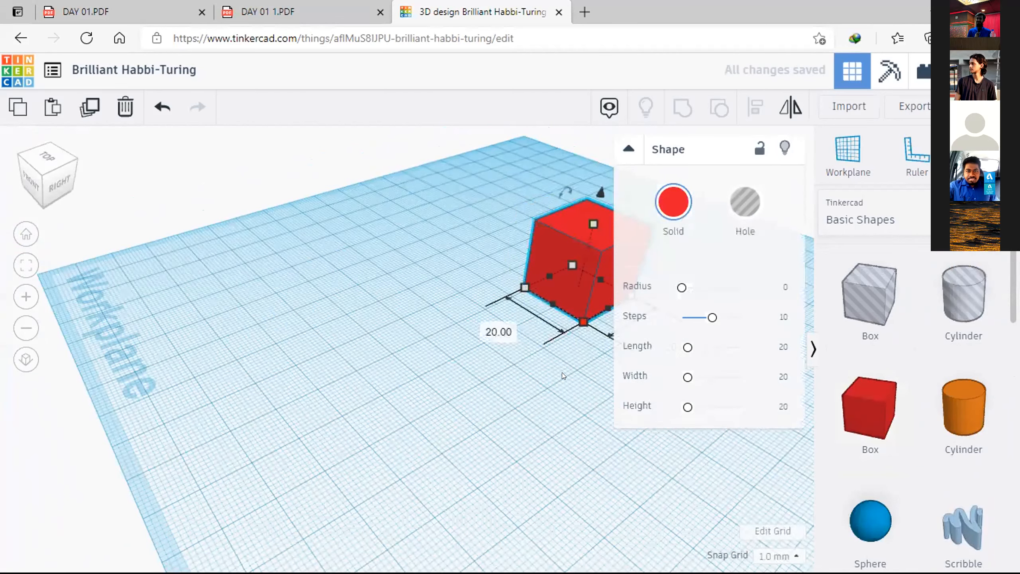
pyautogui.click(497, 330)
pyautogui.write('20')
pyautogui.press('Return')
pyautogui.moveTo(381, 373); pyautogui.dragTo(503, 336, button='middle')
# Step: Set the red box's front-to-back side to 30 mm and deselect the box
pyautogui.moveTo(473, 348)
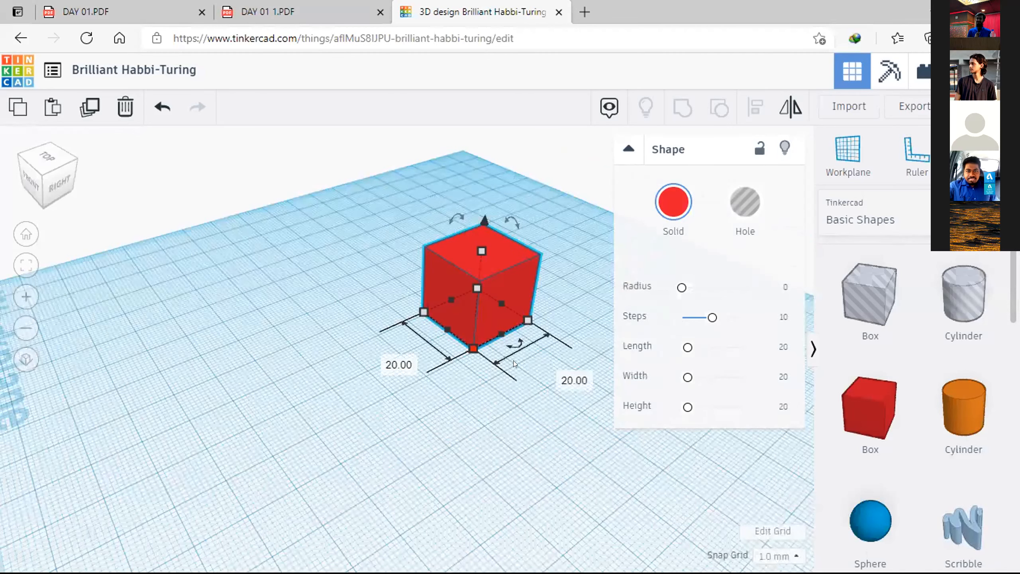
pyautogui.click(554, 375)
pyautogui.write('30')
pyautogui.press('Return')
pyautogui.click(590, 479)
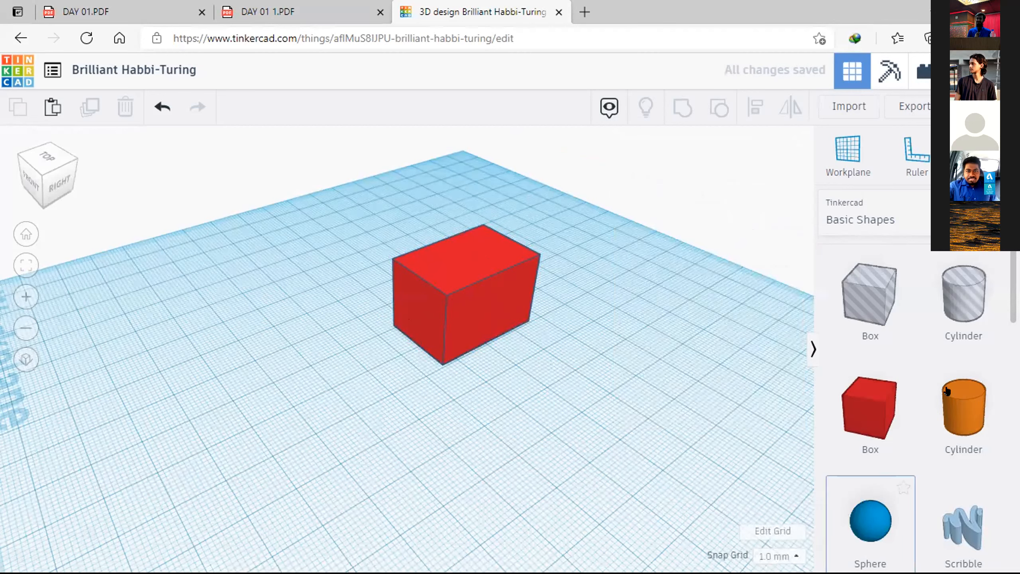
# Step: Place a solid orange cylinder on the workplane a short distance in front of the red box and deselect it
pyautogui.moveTo(964, 409); pyautogui.dragTo(291, 389)
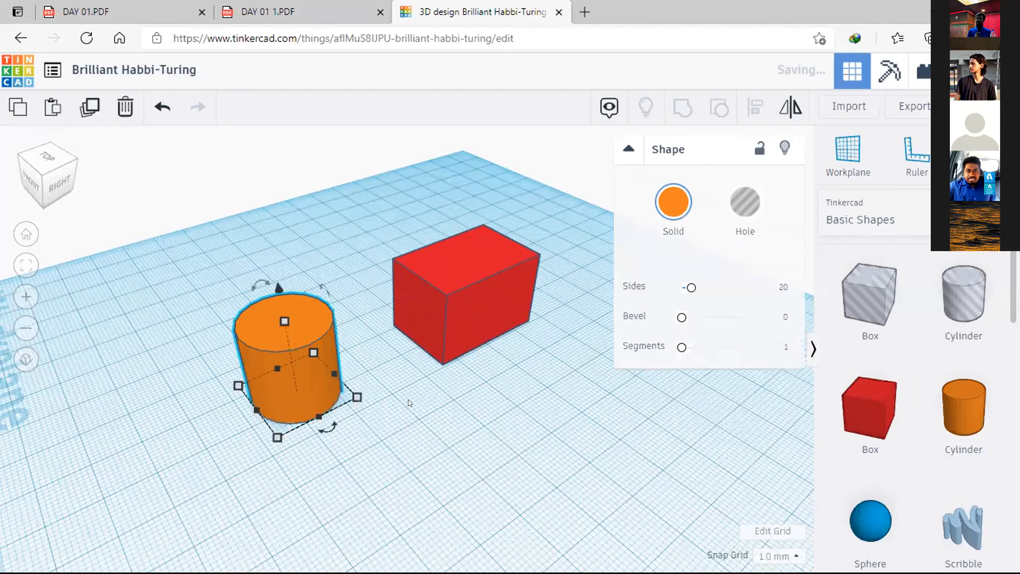
pyautogui.moveTo(493, 311); pyautogui.dragTo(503, 346, button='middle')
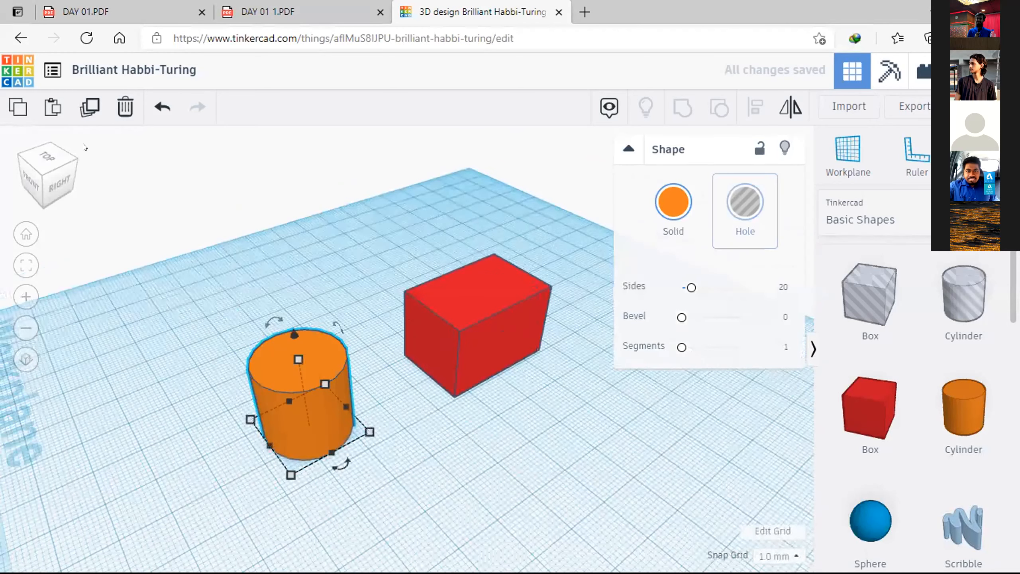
pyautogui.moveTo(49, 157); pyautogui.dragTo(75, 172)
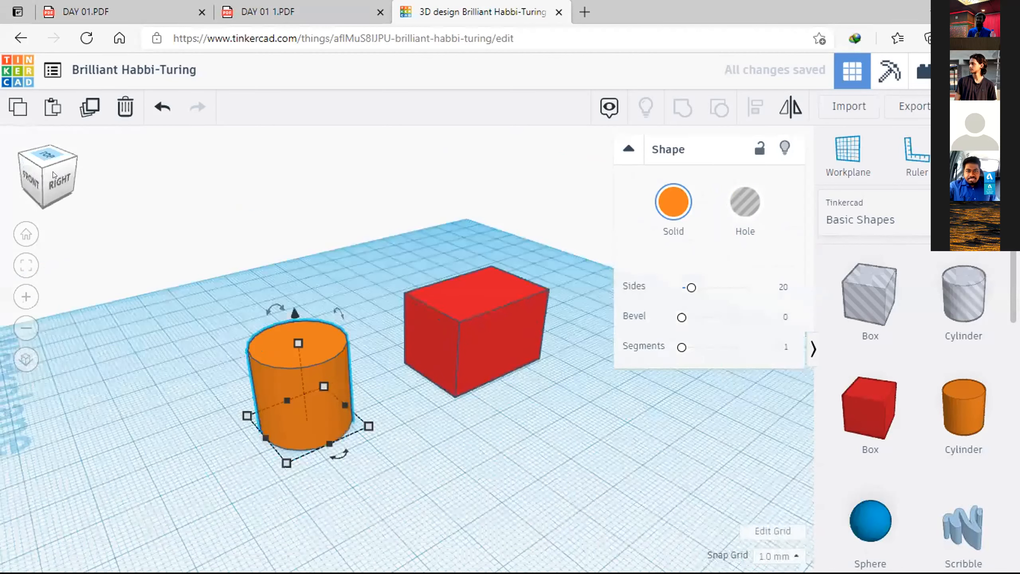
pyautogui.click(57, 172)
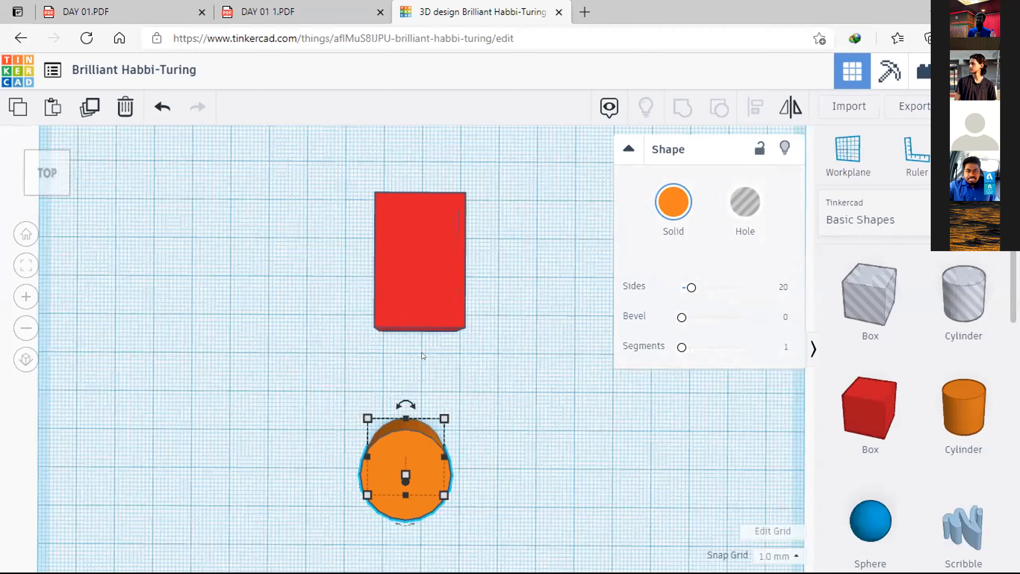
pyautogui.moveTo(347, 339); pyautogui.dragTo(387, 382, button='right')
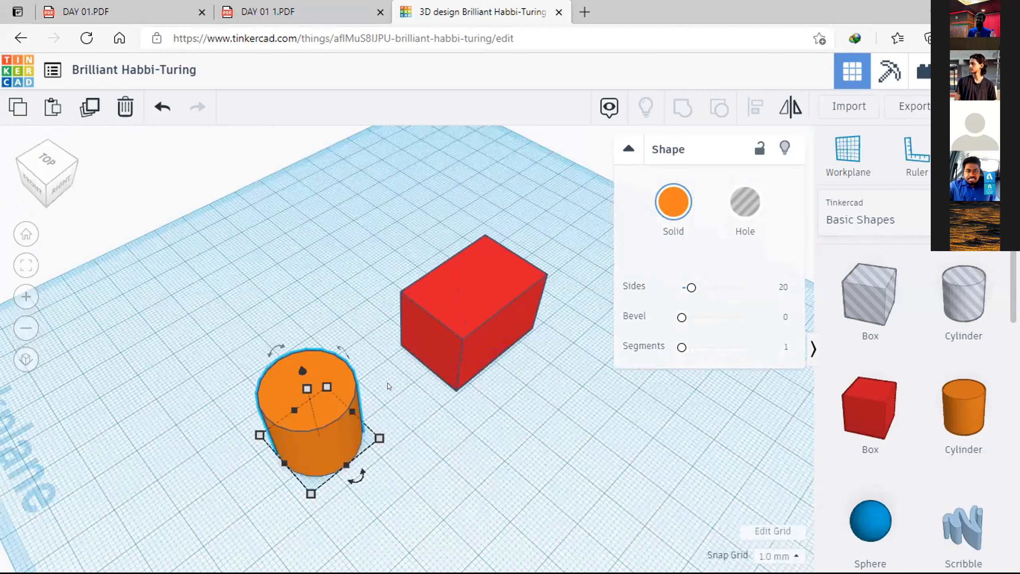
pyautogui.click(445, 239)
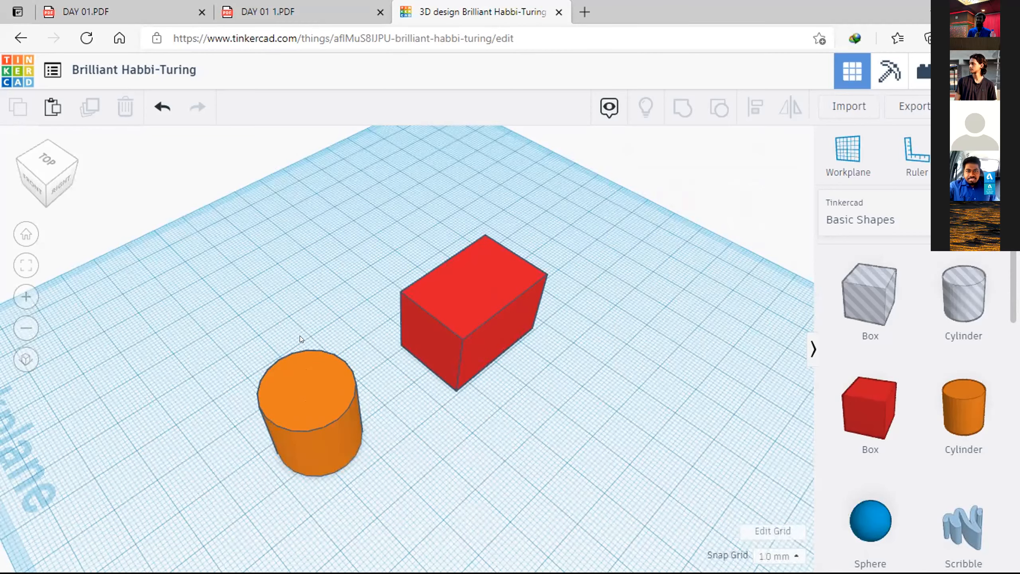
pyautogui.moveTo(291, 461); pyautogui.dragTo(335, 362, button='right')
pyautogui.scroll(-3, 337, 363)
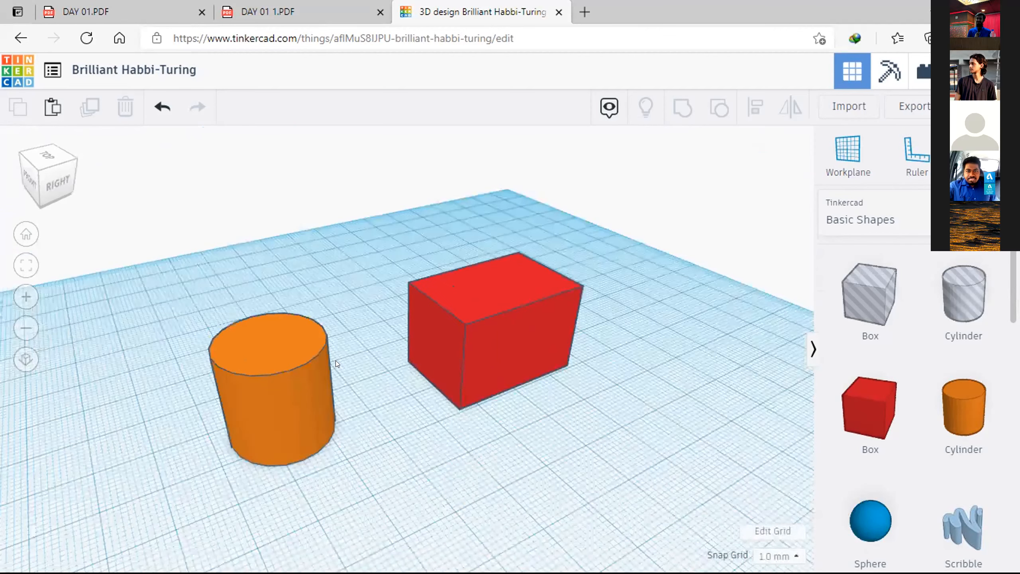
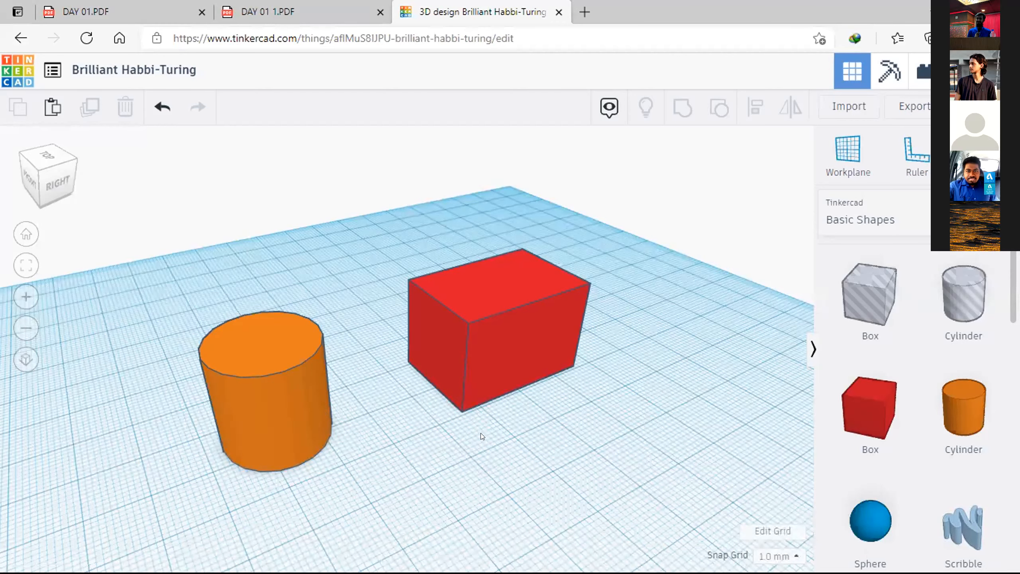
# Step: Switch the 3D view of the box and cylinder from perspective to flat orthographic projection
pyautogui.moveTo(198, 315); pyautogui.dragTo(228, 289, button='right')
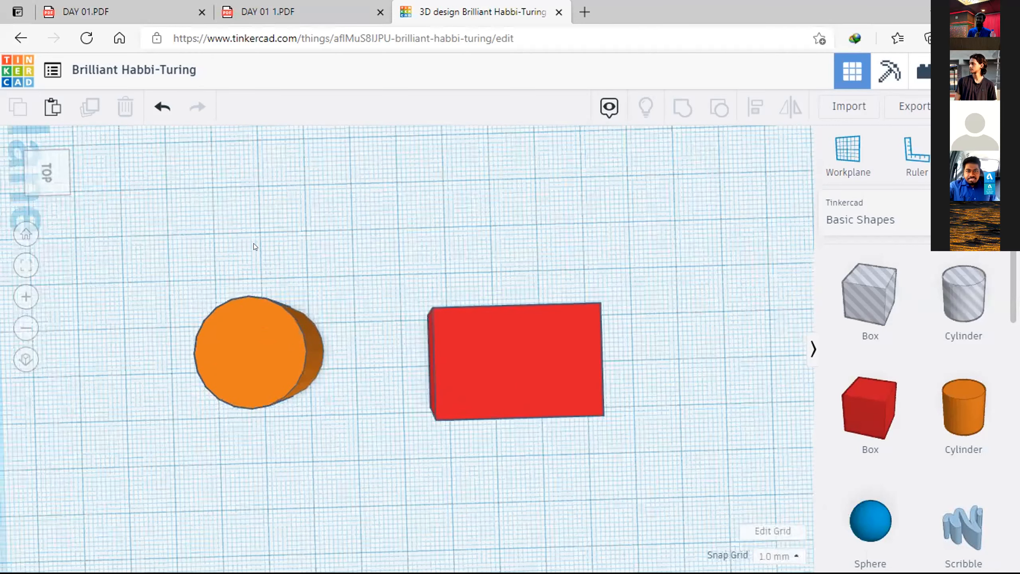
pyautogui.moveTo(13, 368); pyautogui.dragTo(19, 365, button='right')
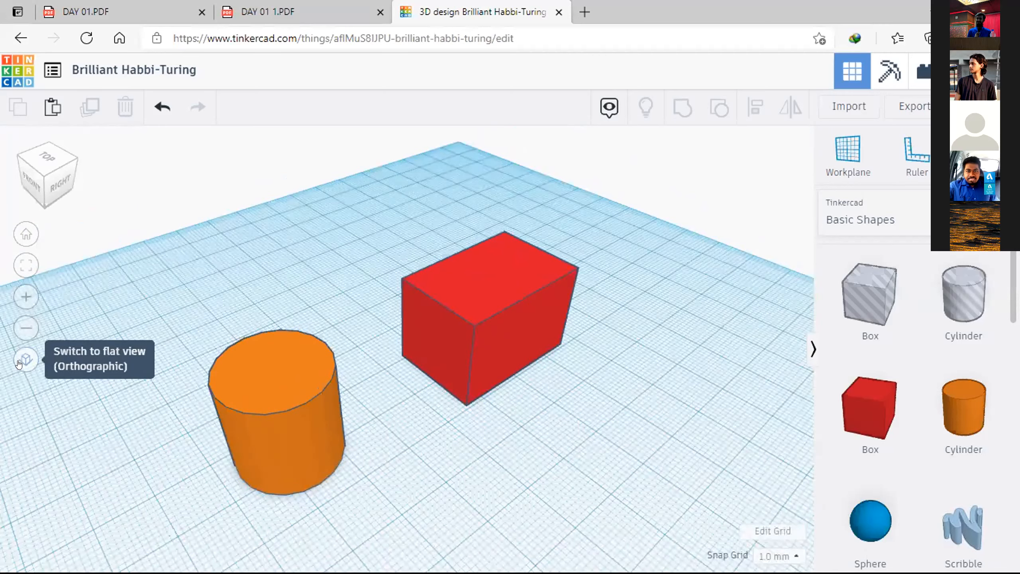
pyautogui.click(18, 364)
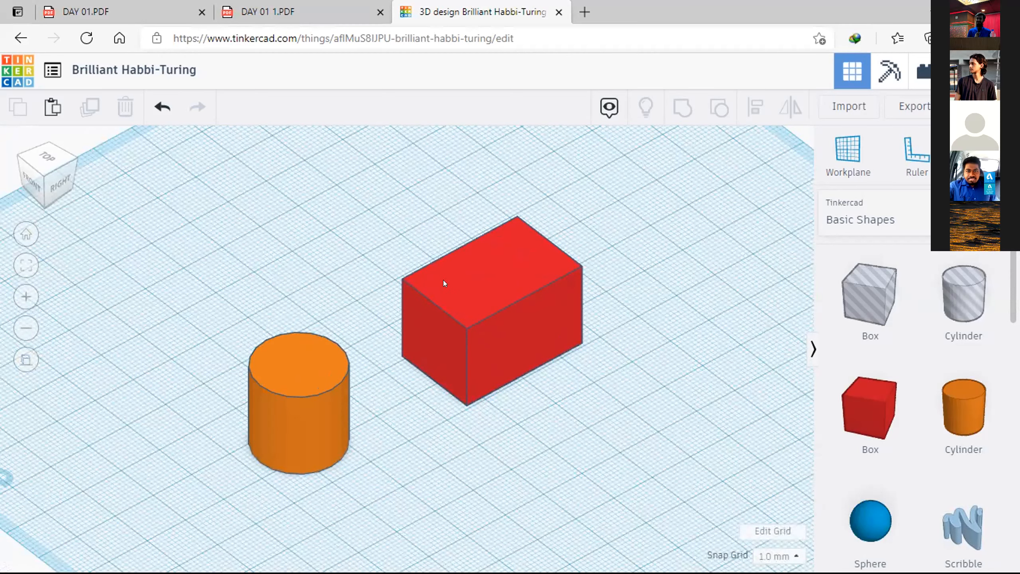
pyautogui.moveTo(53, 149); pyautogui.dragTo(73, 162)
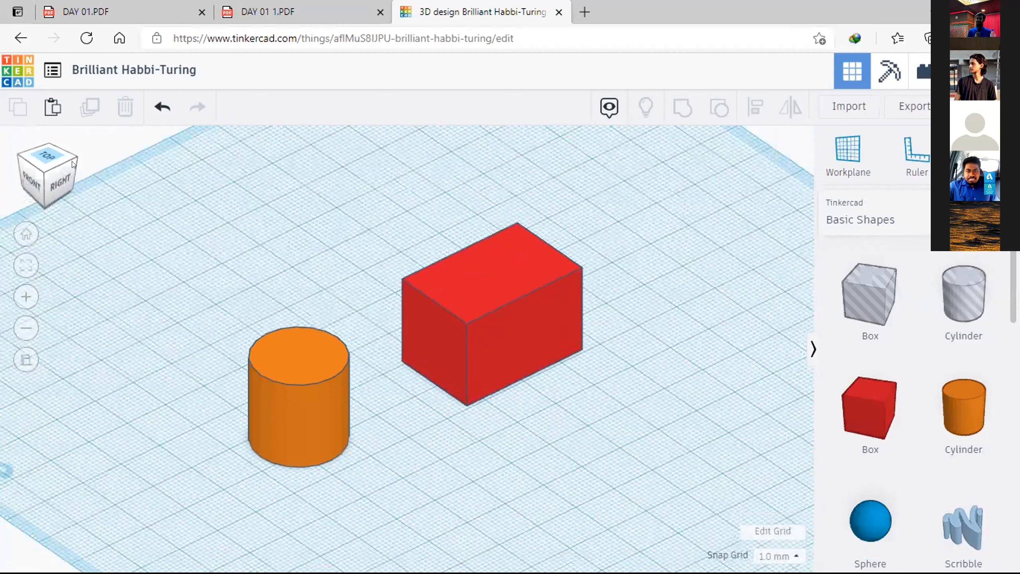
# Step: From the top view, move the orange cylinder 15 mm sideways and 9 mm closer to the red box, and deselect it
pyautogui.click(71, 170)
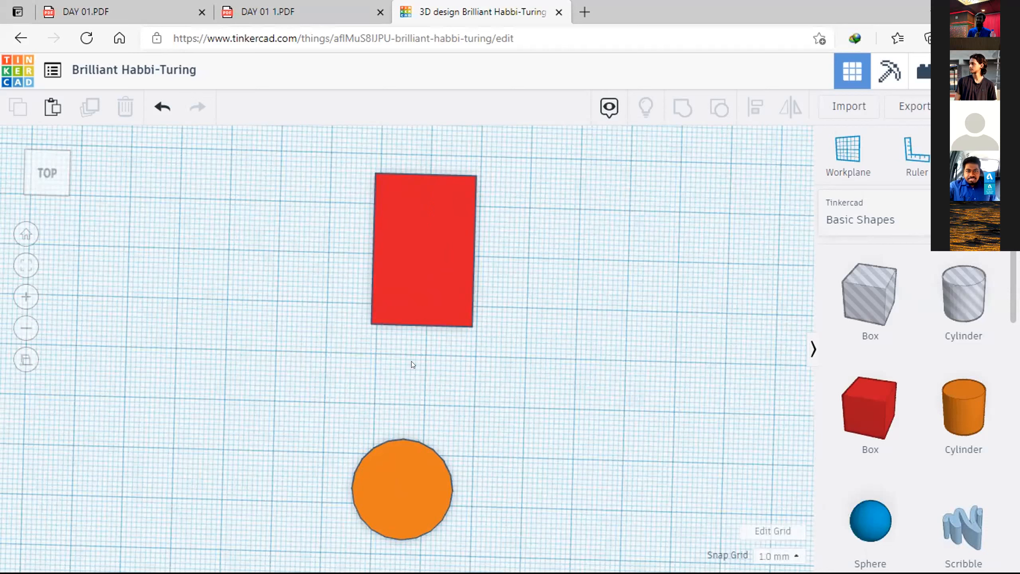
pyautogui.moveTo(411, 467); pyautogui.dragTo(336, 424)
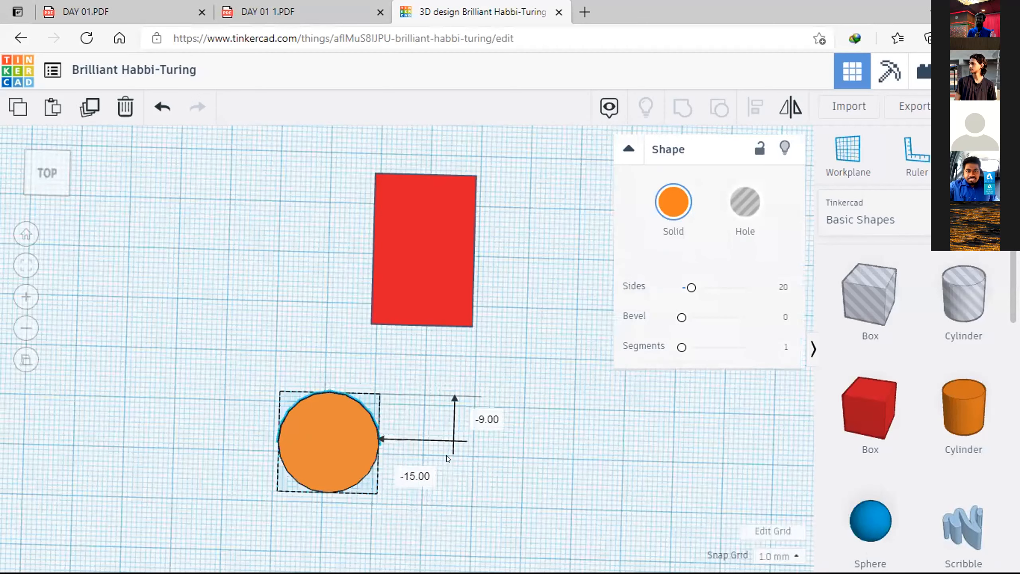
pyautogui.click(422, 396)
pyautogui.moveTo(394, 377); pyautogui.dragTo(387, 387, button='right')
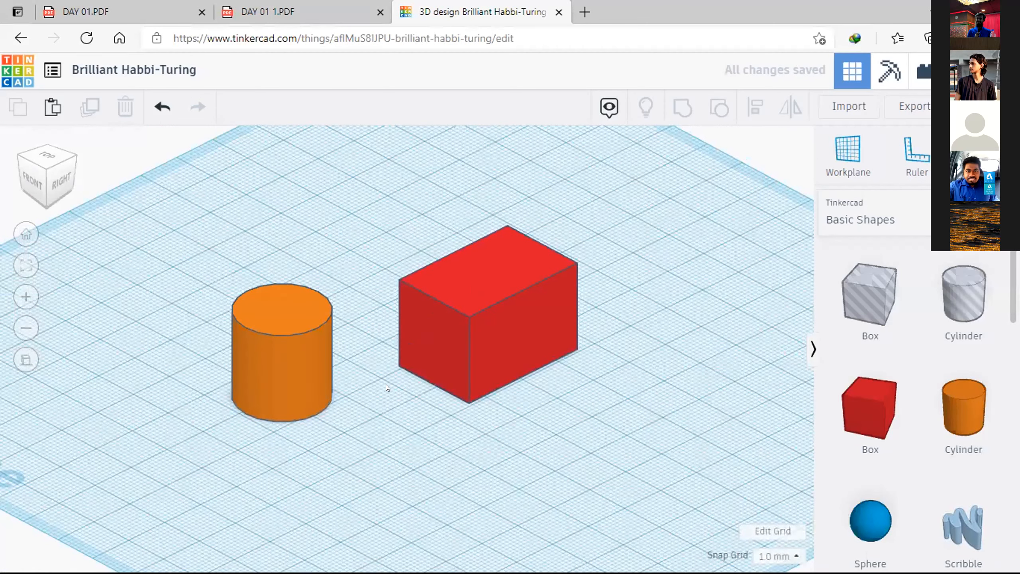
# Step: Try aligning the cylinder and the box to their common centre in the left-to-right direction, without a fixed reference shape
pyautogui.moveTo(591, 151); pyautogui.dragTo(204, 448)
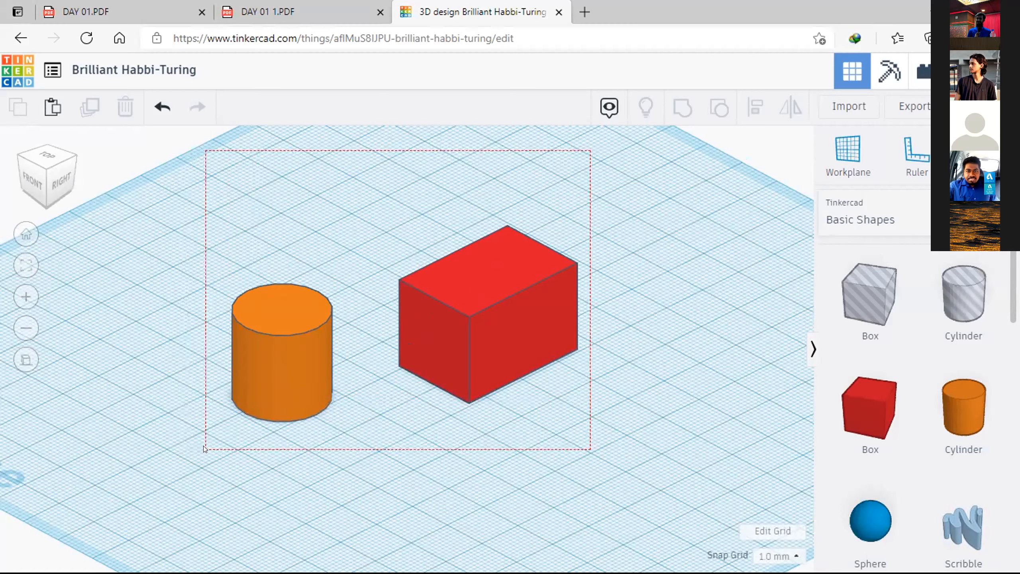
pyautogui.moveTo(325, 442); pyautogui.dragTo(490, 469)
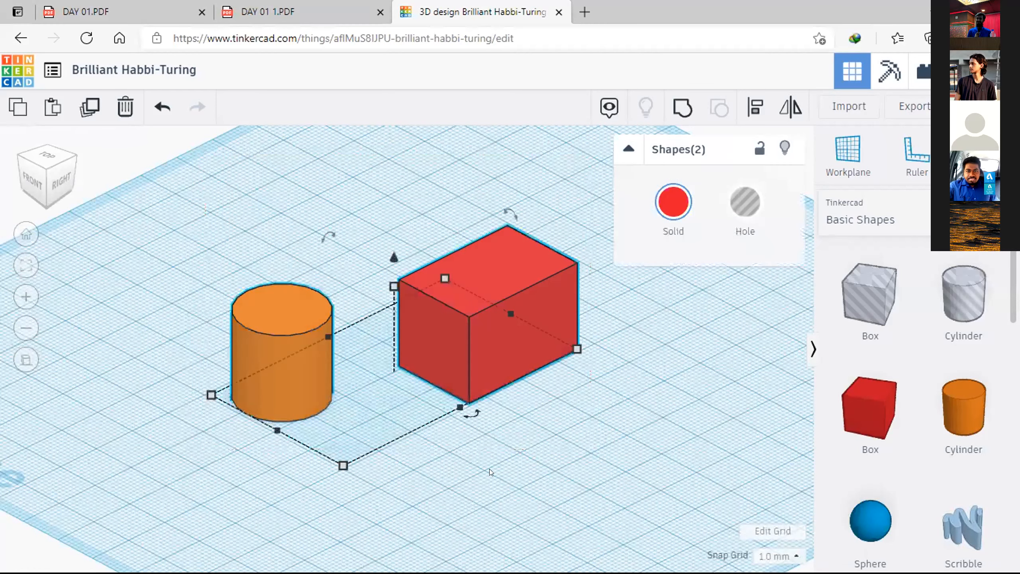
pyautogui.moveTo(551, 520); pyautogui.dragTo(542, 434, button='right')
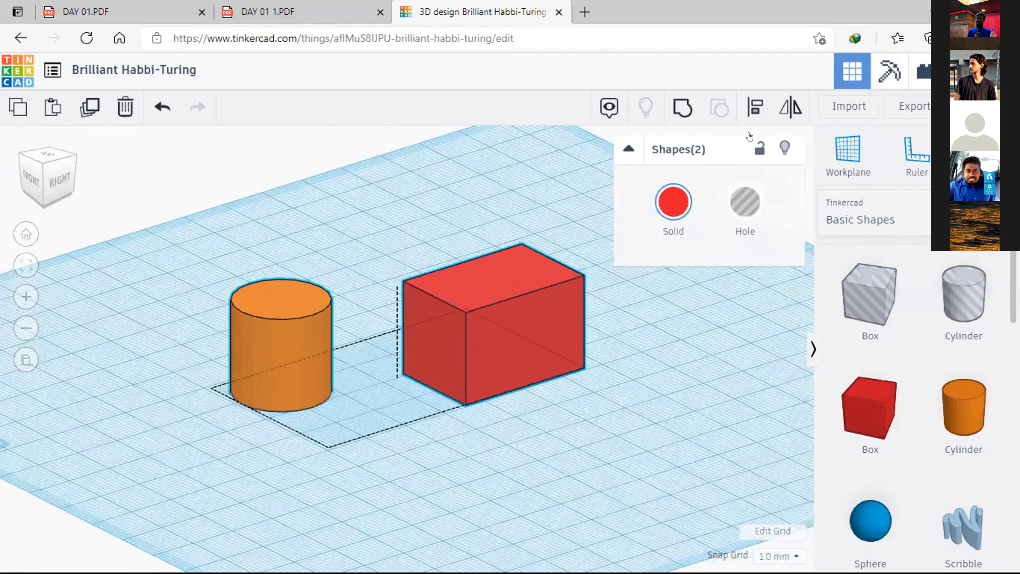
pyautogui.click(750, 112)
pyautogui.moveTo(635, 424); pyautogui.dragTo(636, 455, button='right')
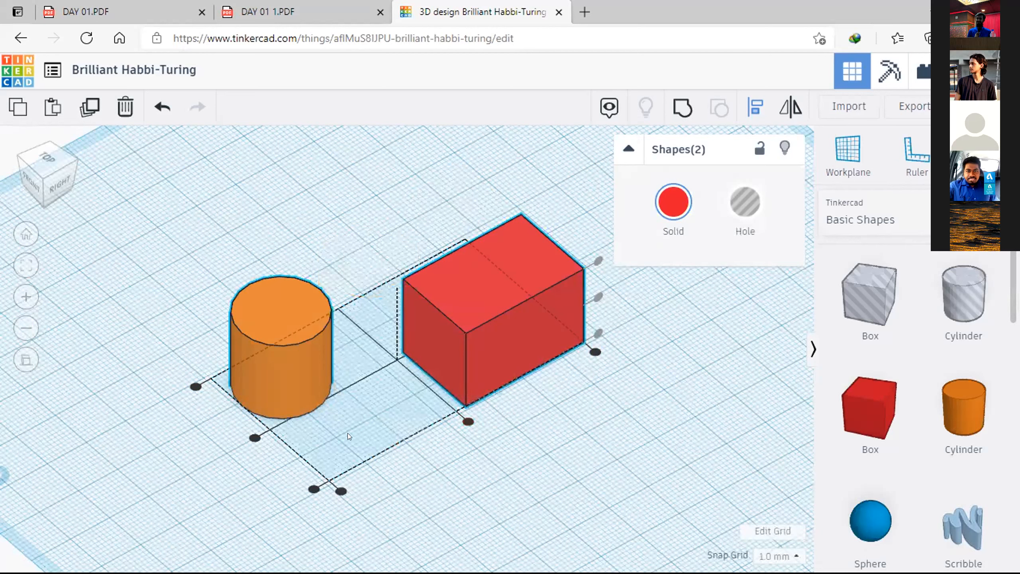
pyautogui.click(254, 438)
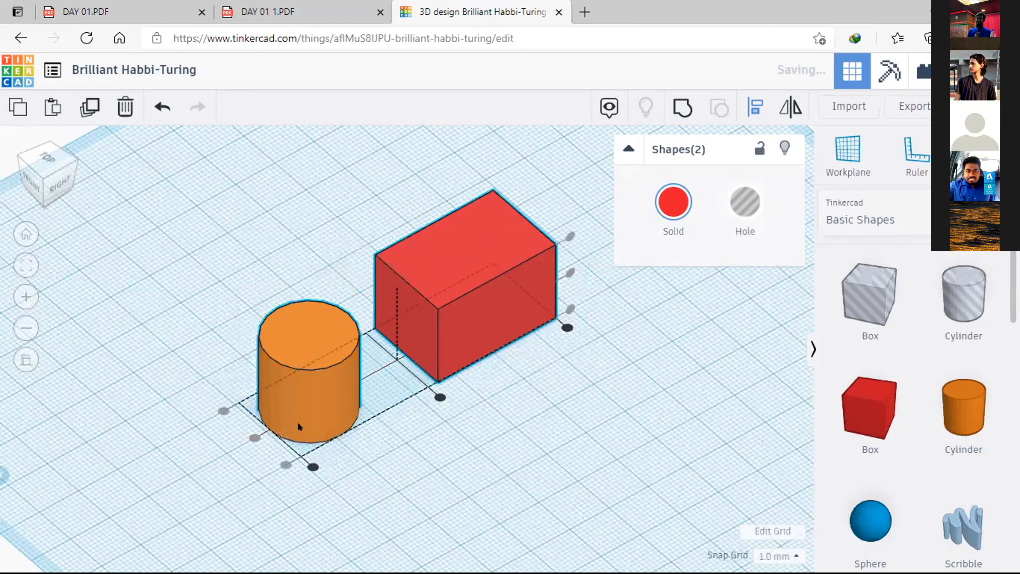
# Step: Leave the Align tool and undo the last centring of the cylinder and box
pyautogui.click(269, 399)
pyautogui.moveTo(267, 397); pyautogui.dragTo(312, 313, button='right')
pyautogui.press('l')
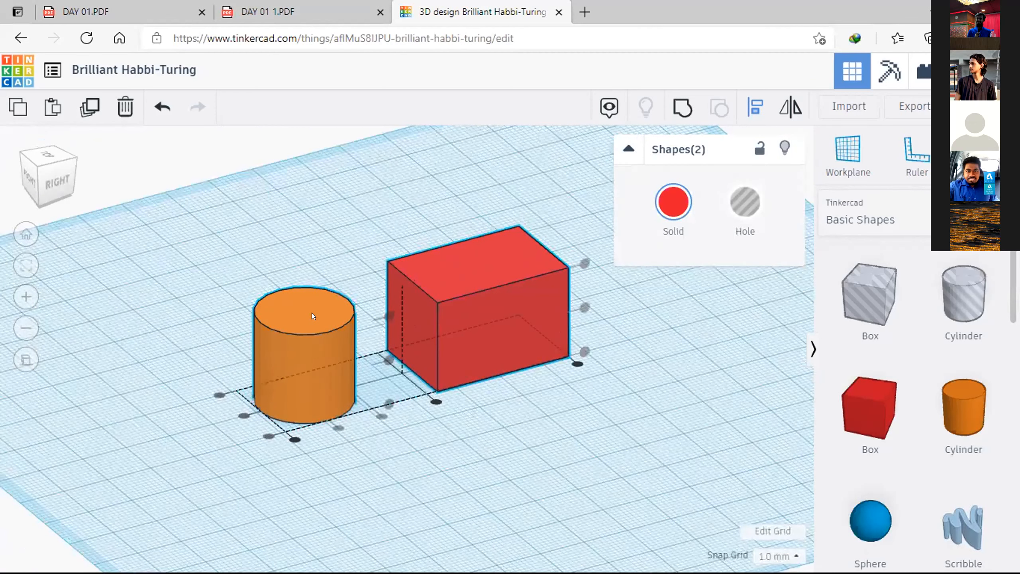
pyautogui.press('l')
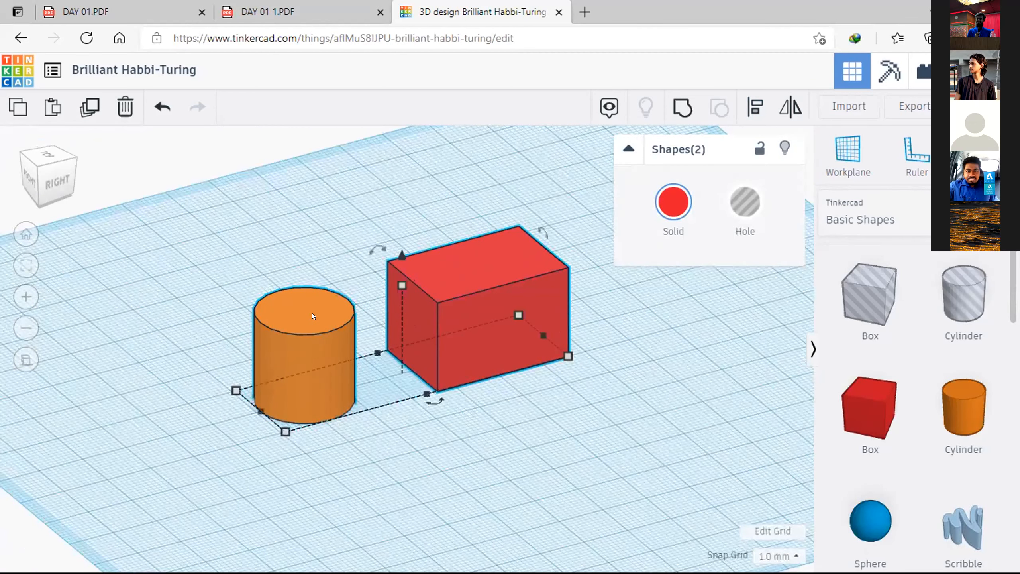
pyautogui.hotkey('ctrl', 'z')
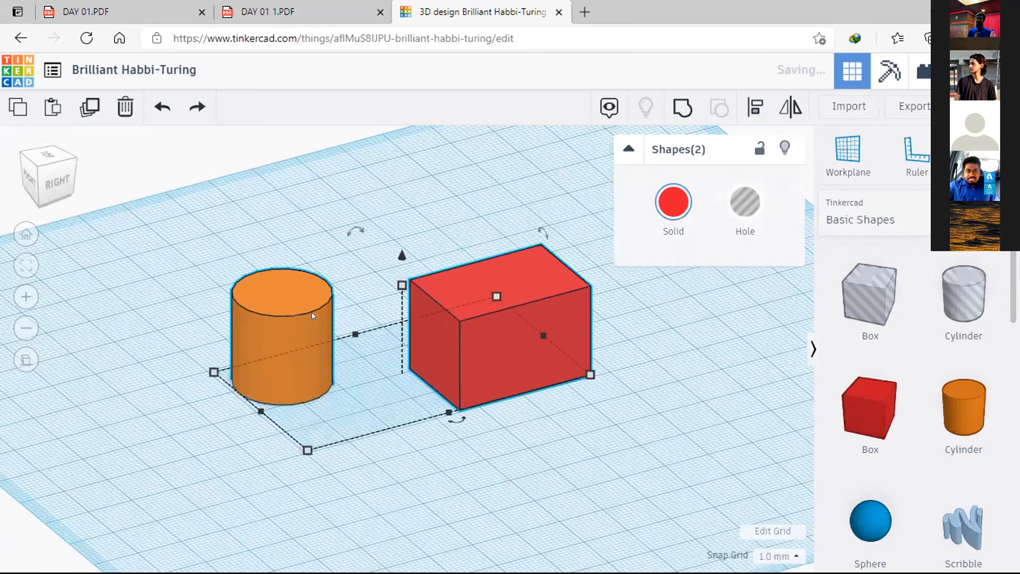
# Step: Align the cylinder to the centre of the red box in both horizontal directions, using the box as fixed reference, and deselect both shapes
pyautogui.click(448, 207)
pyautogui.moveTo(642, 163); pyautogui.dragTo(138, 541)
pyautogui.click(755, 105)
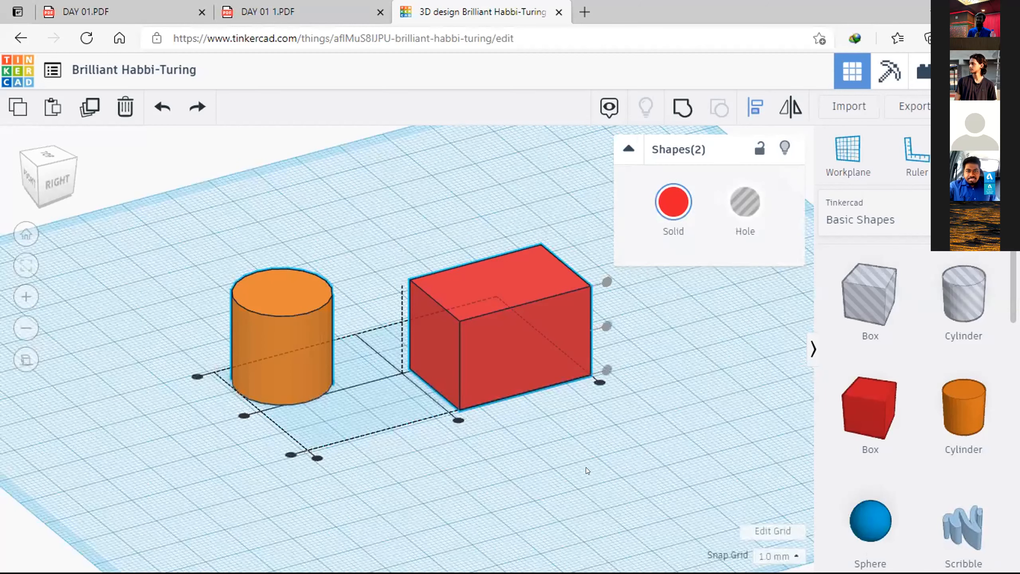
pyautogui.moveTo(590, 461); pyautogui.dragTo(611, 471, button='right')
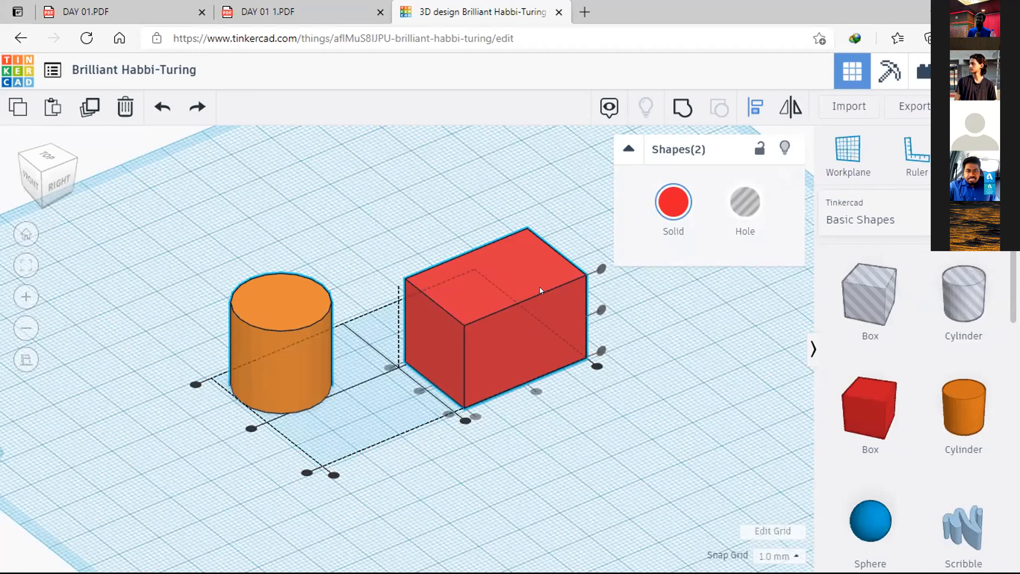
pyautogui.click(526, 256)
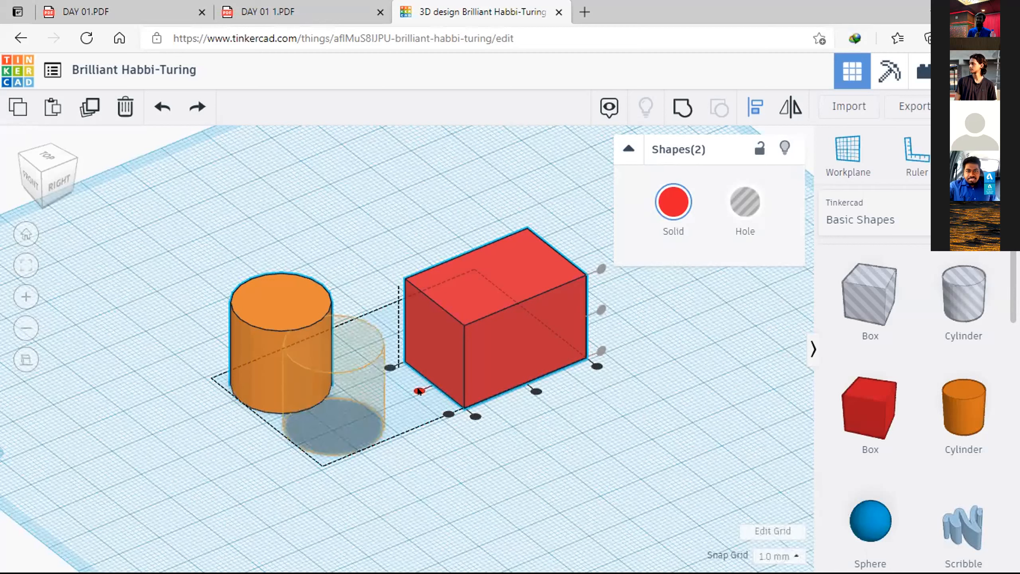
pyautogui.moveTo(418, 388)
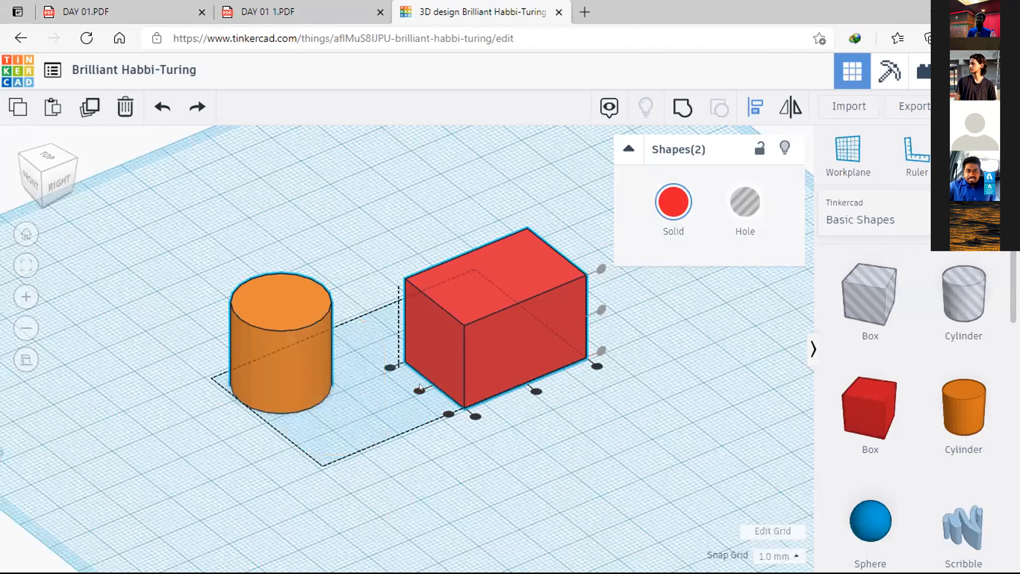
pyautogui.click(411, 395)
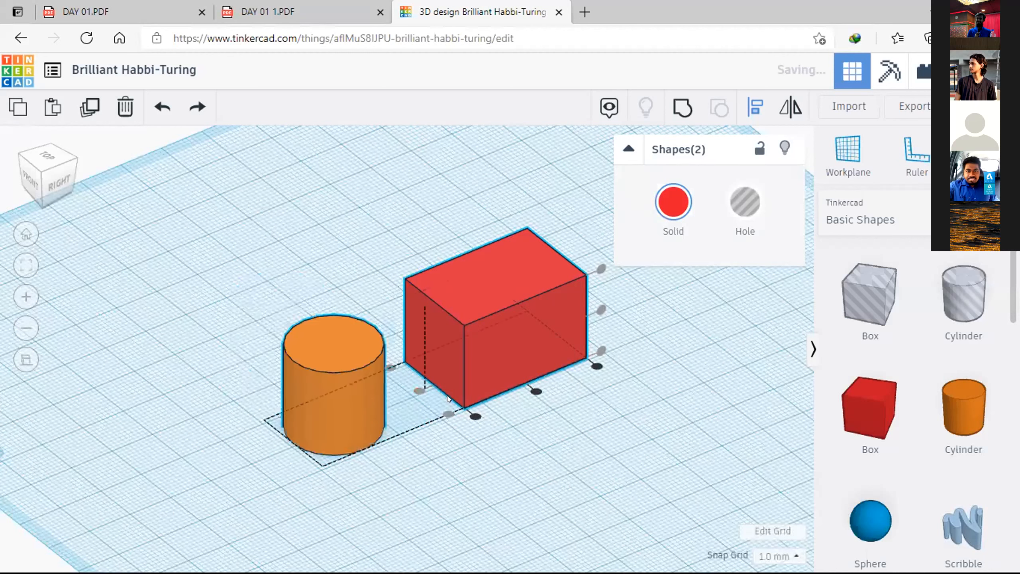
pyautogui.click(537, 393)
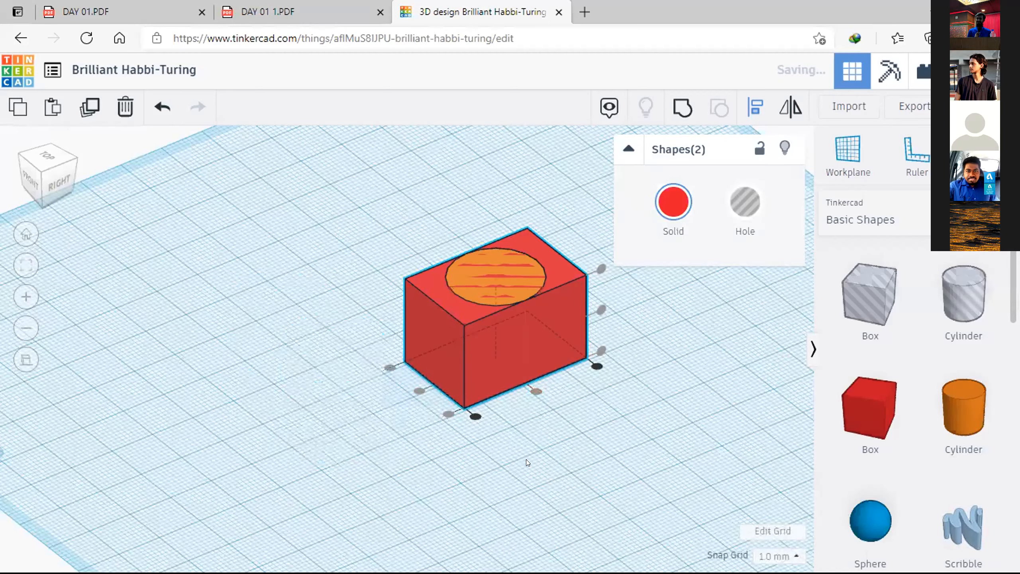
pyautogui.click(526, 460)
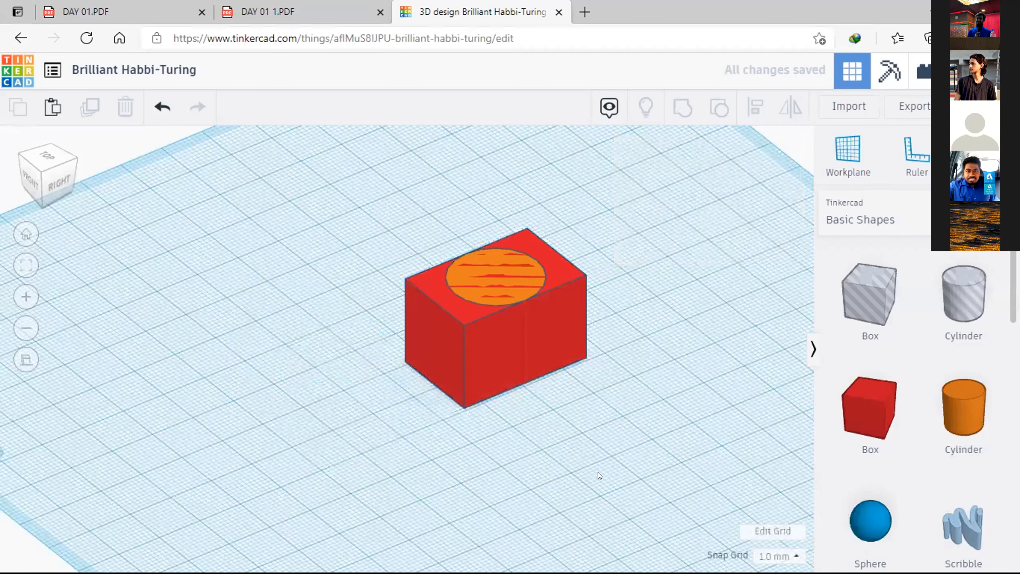
# Step: Raise the orange cylinder 12 mm so that it projects above the top face of the red box
pyautogui.moveTo(550, 435); pyautogui.dragTo(603, 456, button='right')
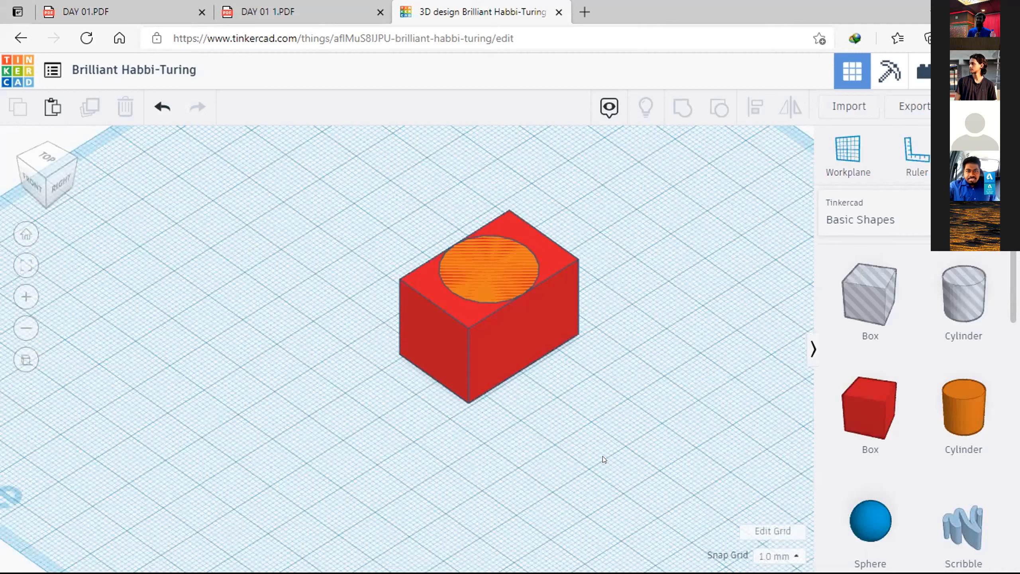
pyautogui.click(492, 273)
pyautogui.moveTo(490, 244)
pyautogui.mouseDown()
pyautogui.moveTo(493, 266)
pyautogui.moveTo(488, 235)
pyautogui.mouseUp()
pyautogui.moveTo(483, 196)
pyautogui.mouseDown()
pyautogui.moveTo(483, 180)
pyautogui.moveTo(492, 195)
pyautogui.mouseUp()
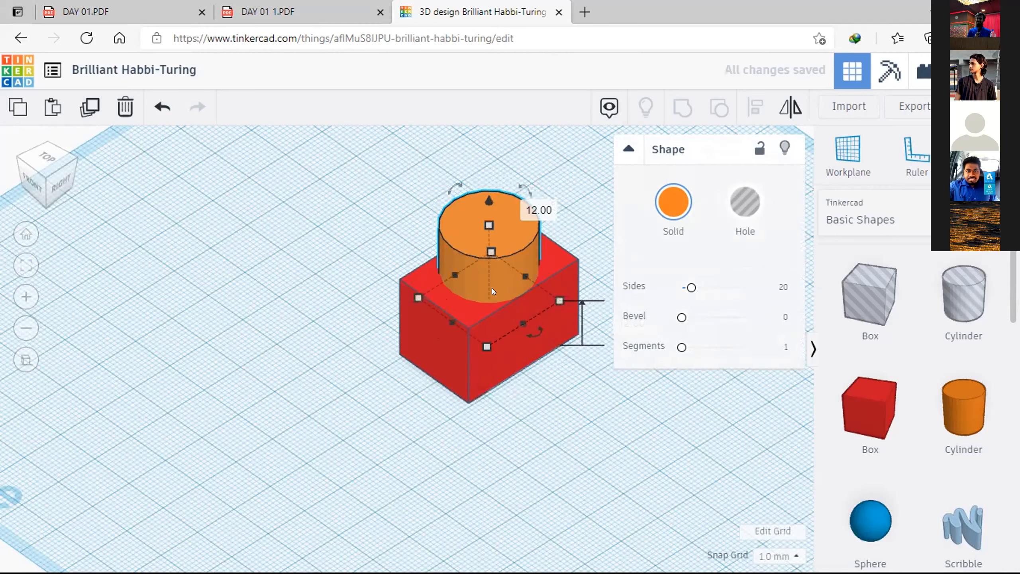
# Step: Scale the raised cylinder proportionally to a height of 16 mm, narrower than the box, and deselect it
pyautogui.moveTo(441, 372); pyautogui.dragTo(409, 276, button='right')
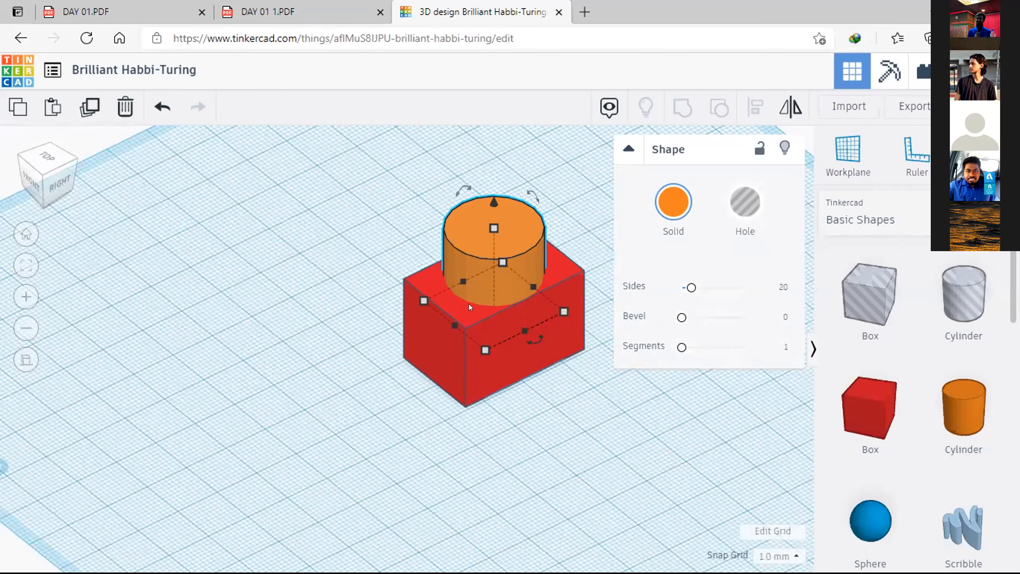
pyautogui.moveTo(494, 229); pyautogui.dragTo(493, 208)
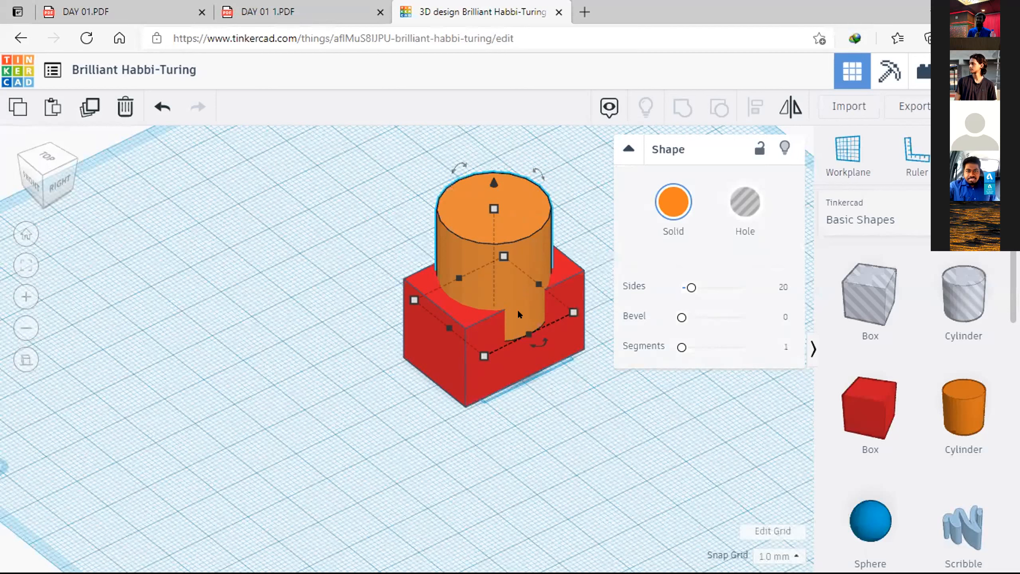
pyautogui.moveTo(489, 209); pyautogui.dragTo(491, 244)
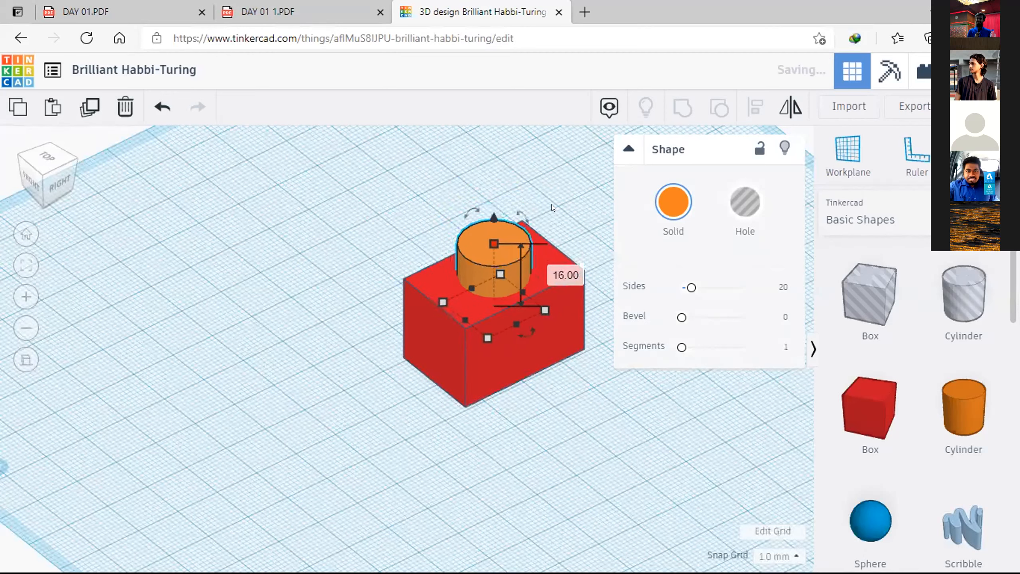
pyautogui.click(563, 184)
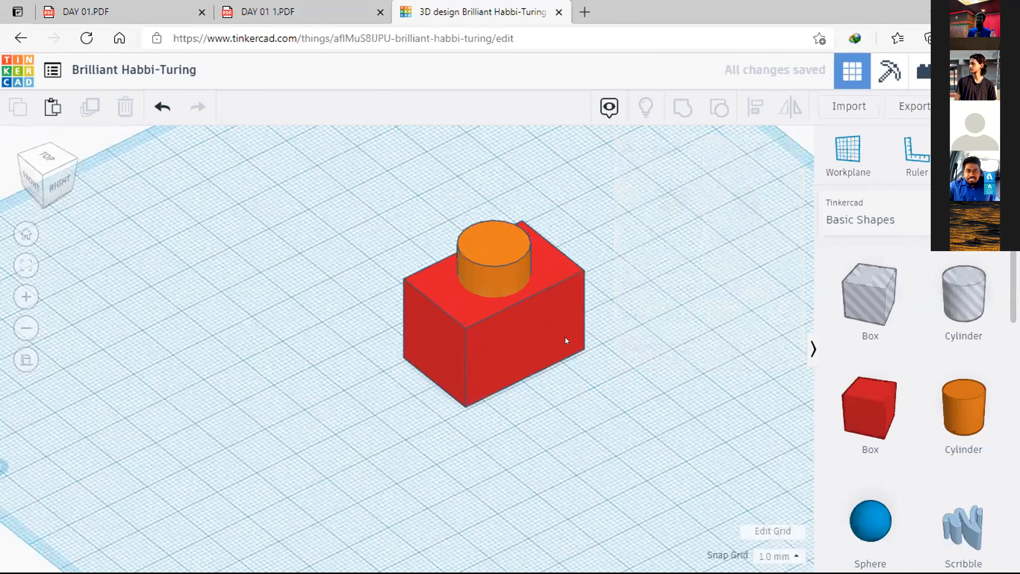
# Step: Examine the cylinder and the red box up close, selecting each in turn to check whether they are separate shapes
pyautogui.moveTo(563, 327); pyautogui.dragTo(482, 88, button='right')
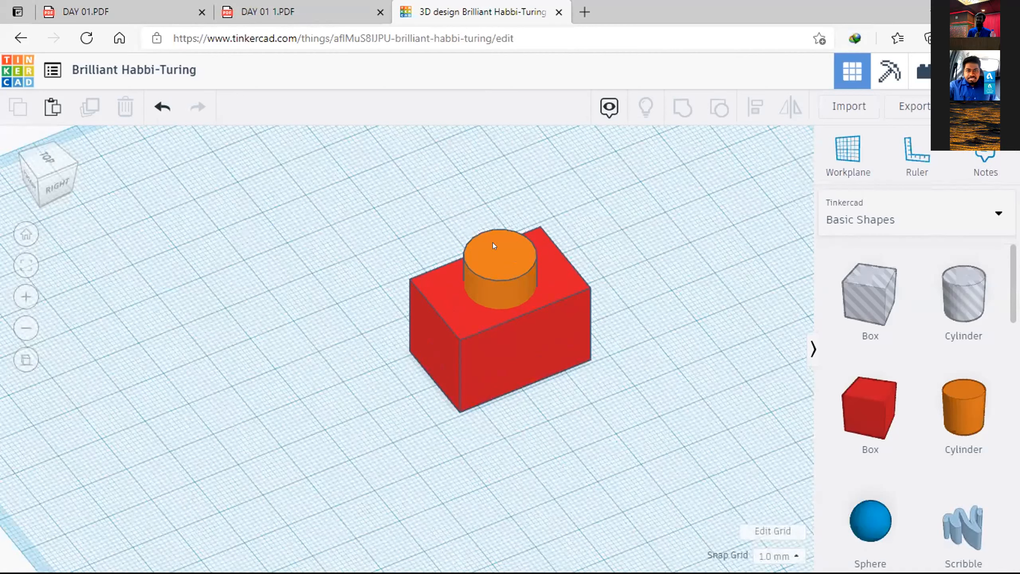
pyautogui.scroll(3, 591, 257)
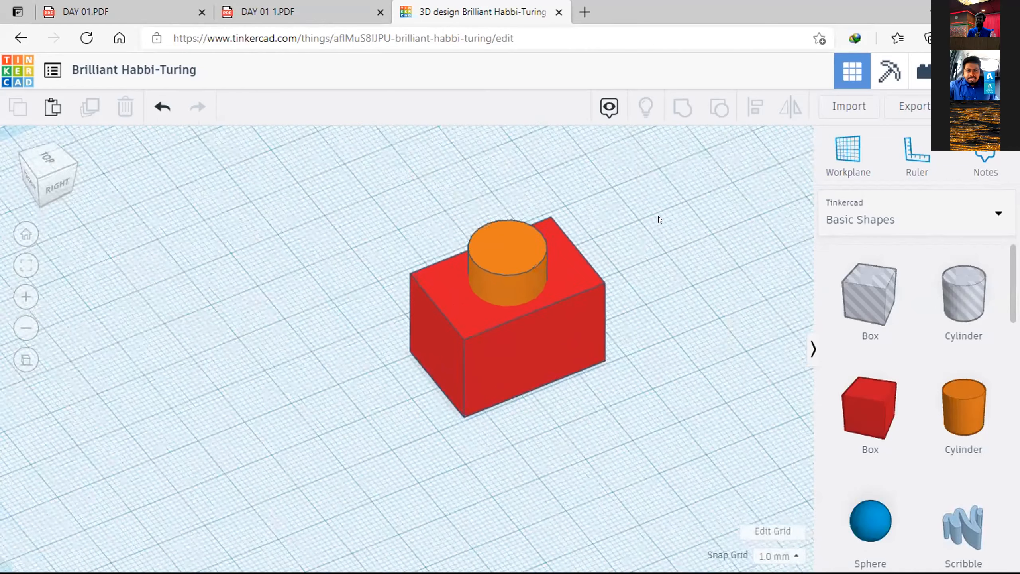
pyautogui.scroll(3, 589, 292)
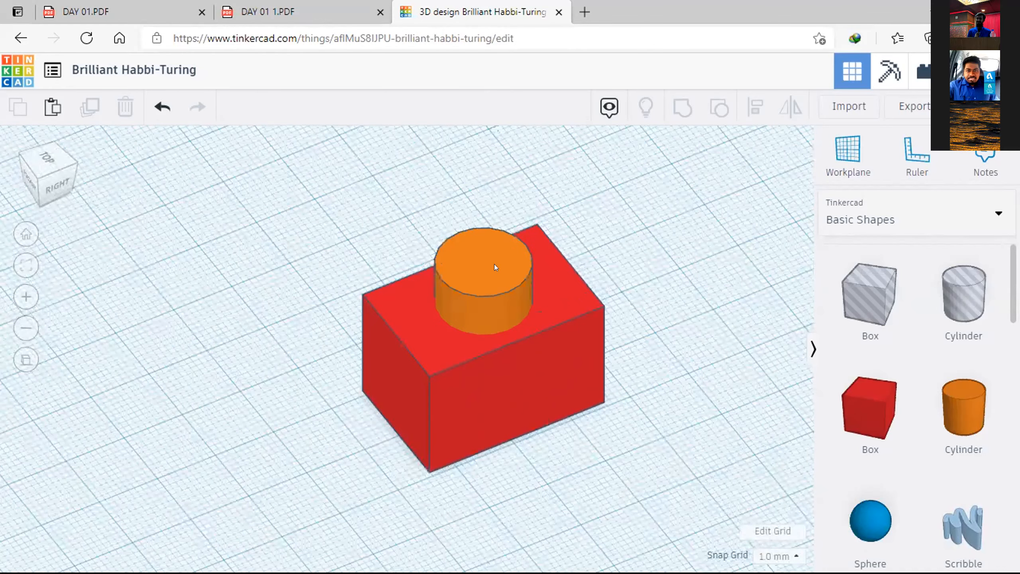
pyautogui.moveTo(507, 302); pyautogui.dragTo(635, 306, button='right')
pyautogui.click(549, 265)
pyautogui.click(419, 159)
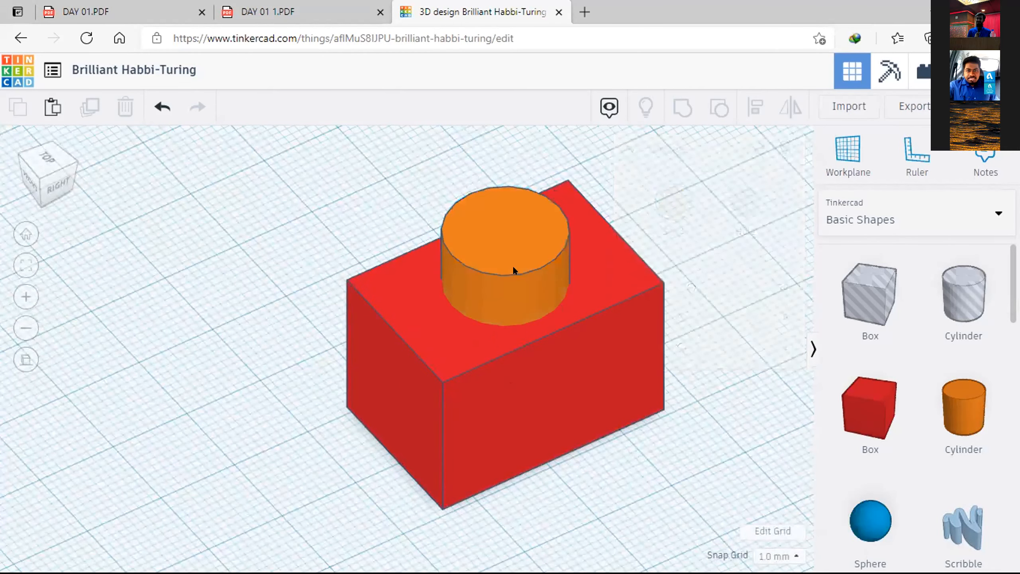
pyautogui.click(468, 333)
pyautogui.click(357, 303)
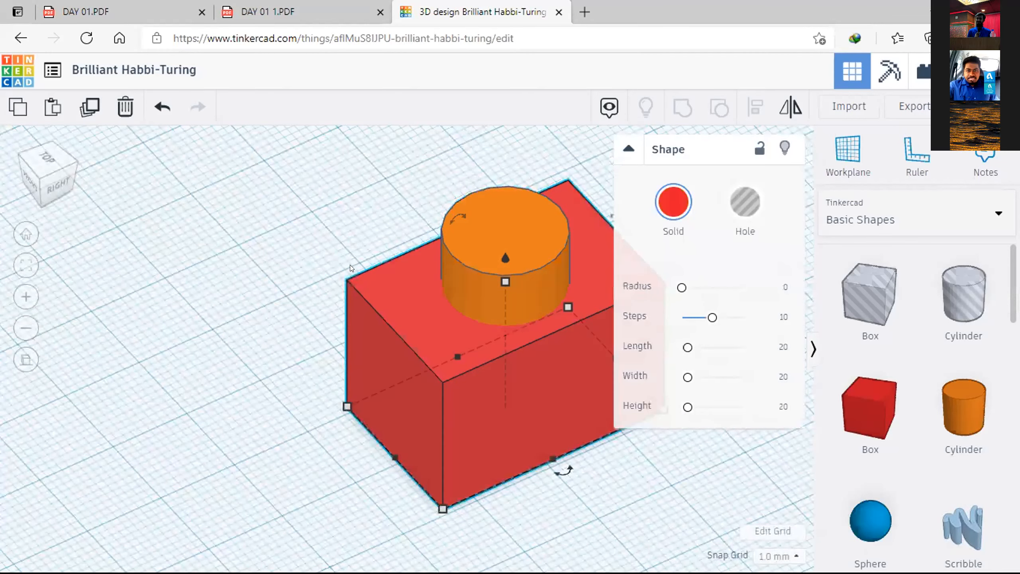
pyautogui.click(396, 249)
pyautogui.click(370, 277)
pyautogui.click(492, 192)
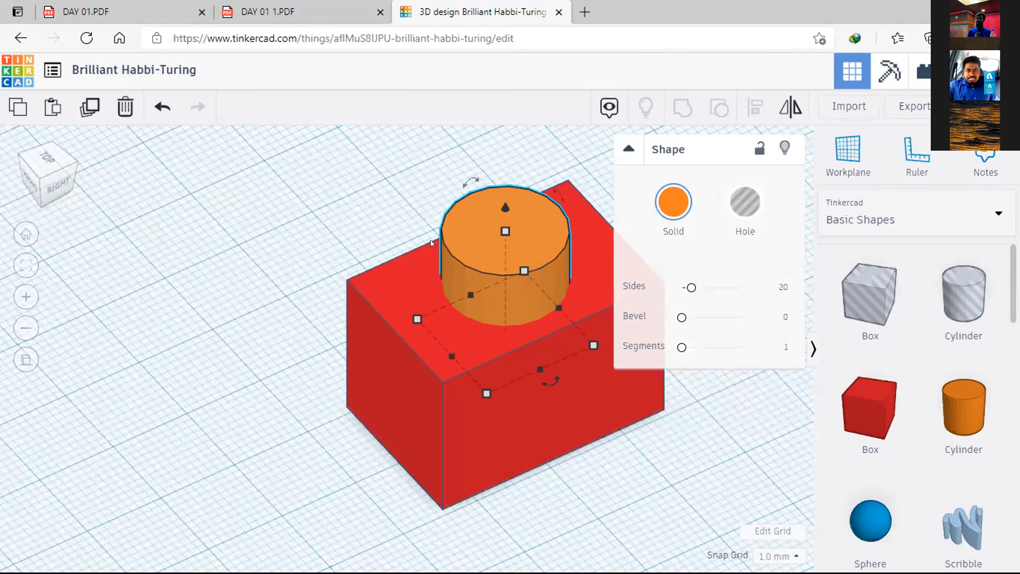
# Step: Group the orange cylinder and the red box into a single shape
pyautogui.click(337, 197)
pyautogui.moveTo(661, 140); pyautogui.dragTo(281, 509)
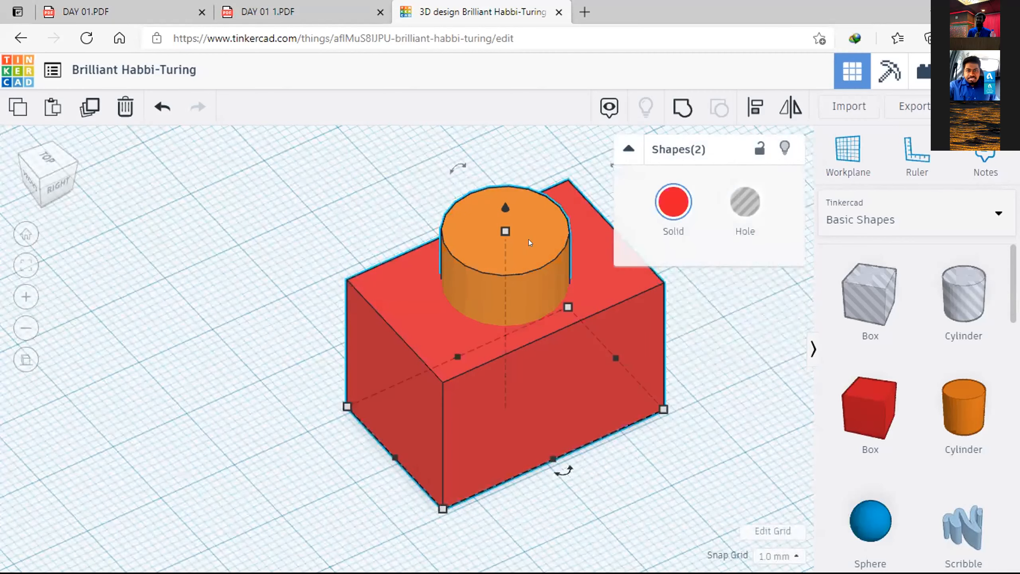
pyautogui.click(505, 159)
pyautogui.moveTo(640, 147); pyautogui.dragTo(283, 518)
pyautogui.hotkey('ctrl', 'g')
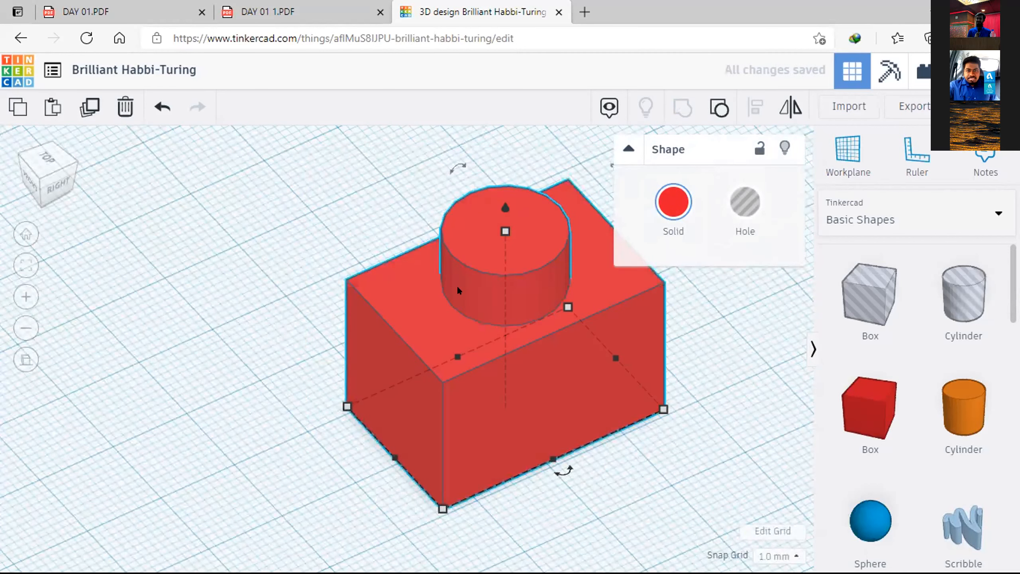
# Step: Recolour the grouped shape with the medium blue preset, deselect it and view it from several sides
pyautogui.click(673, 198)
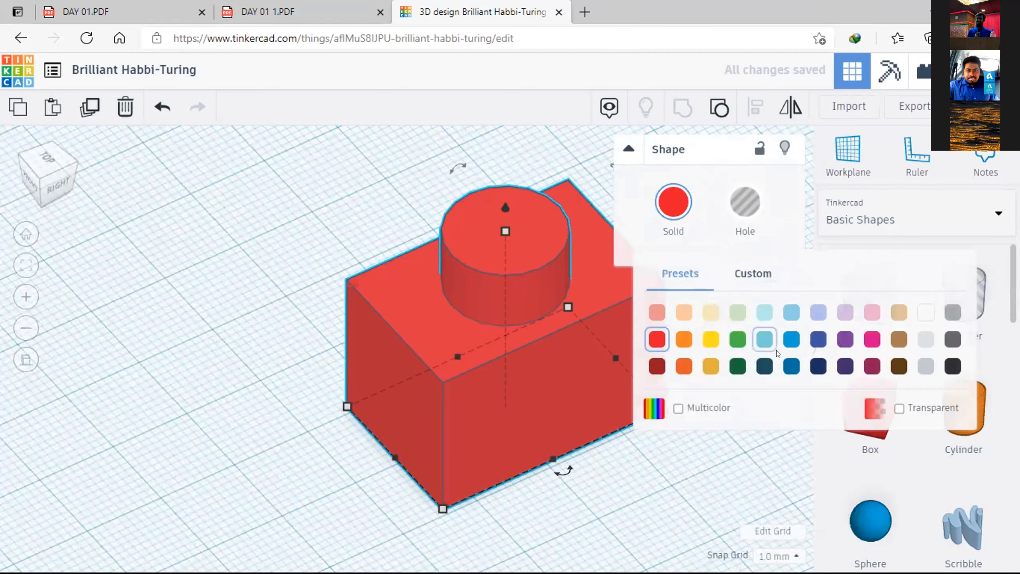
pyautogui.click(792, 339)
pyautogui.click(698, 467)
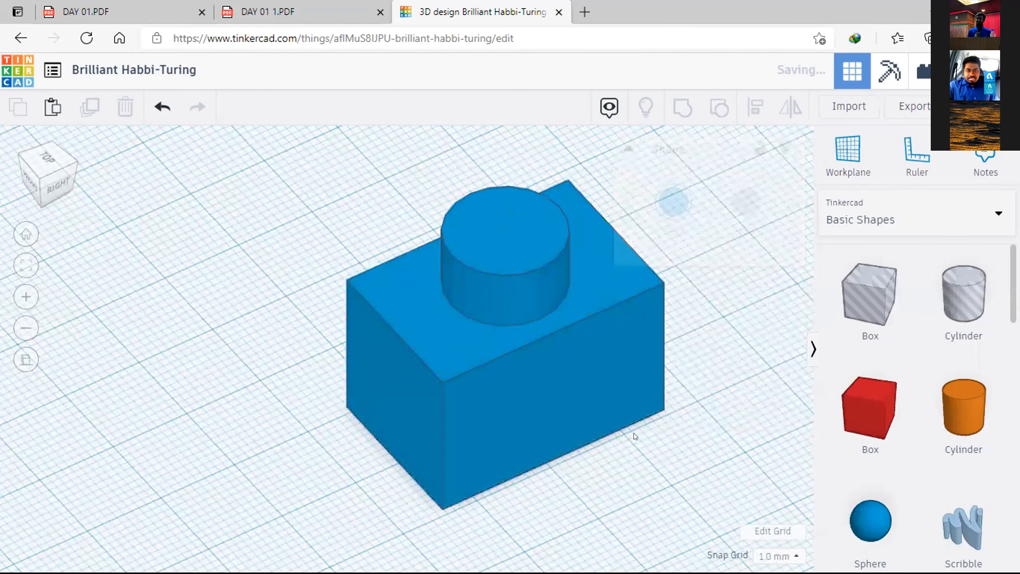
pyautogui.moveTo(553, 327); pyautogui.dragTo(754, 378, button='right')
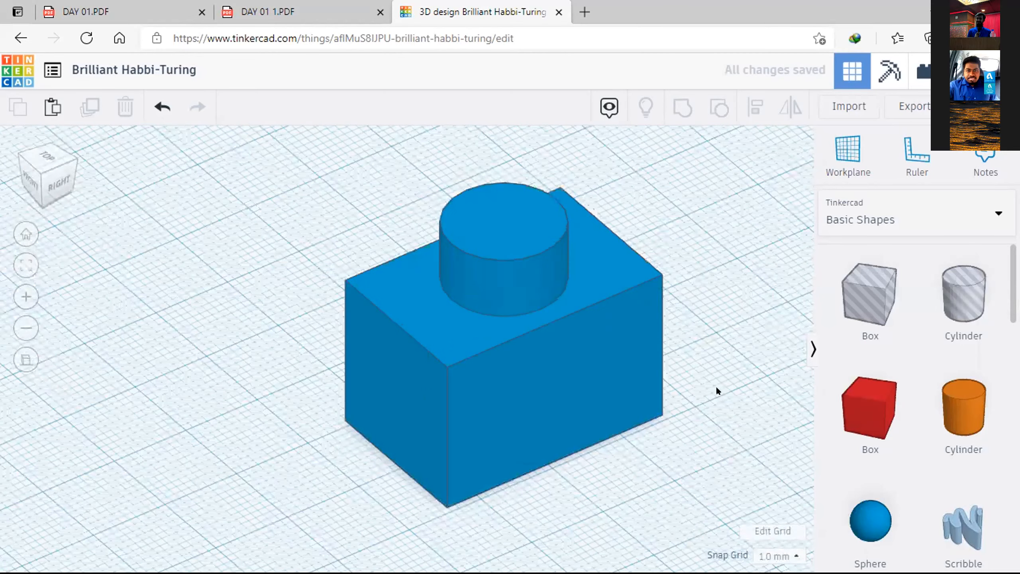
pyautogui.moveTo(659, 422); pyautogui.dragTo(718, 422, button='right')
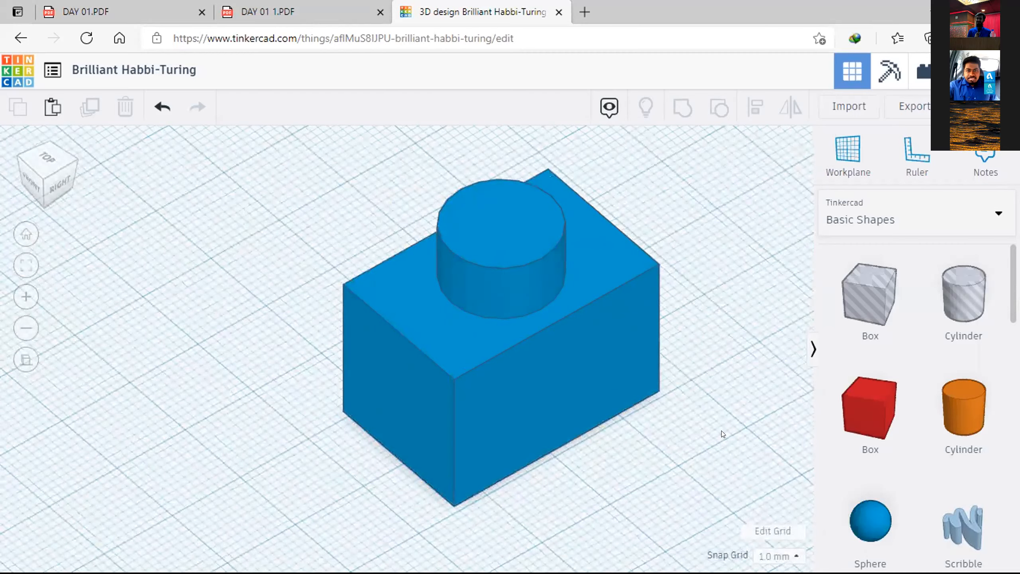
pyautogui.moveTo(721, 430); pyautogui.dragTo(397, 451, button='right')
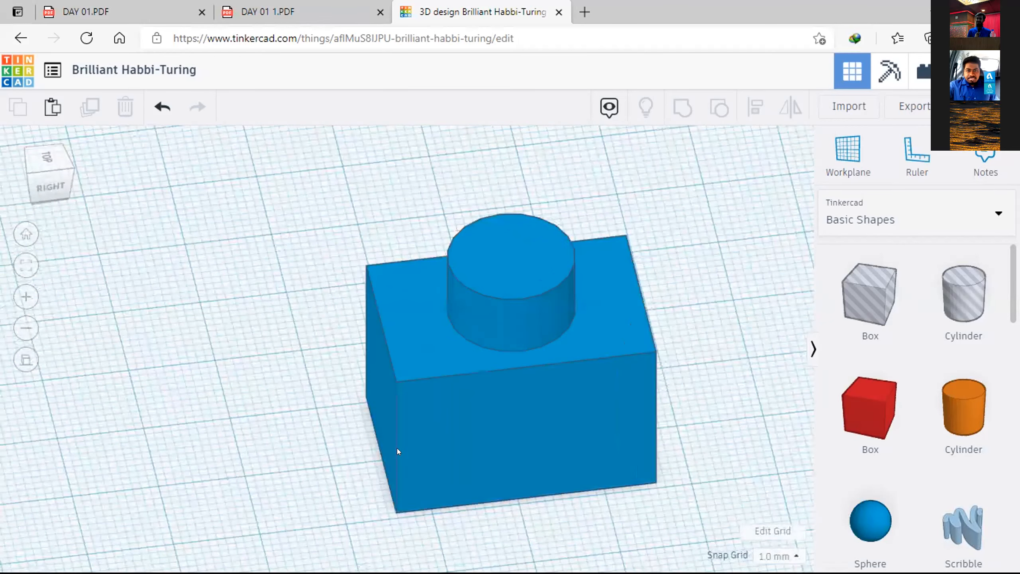
pyautogui.moveTo(445, 426); pyautogui.dragTo(99, 363, button='right')
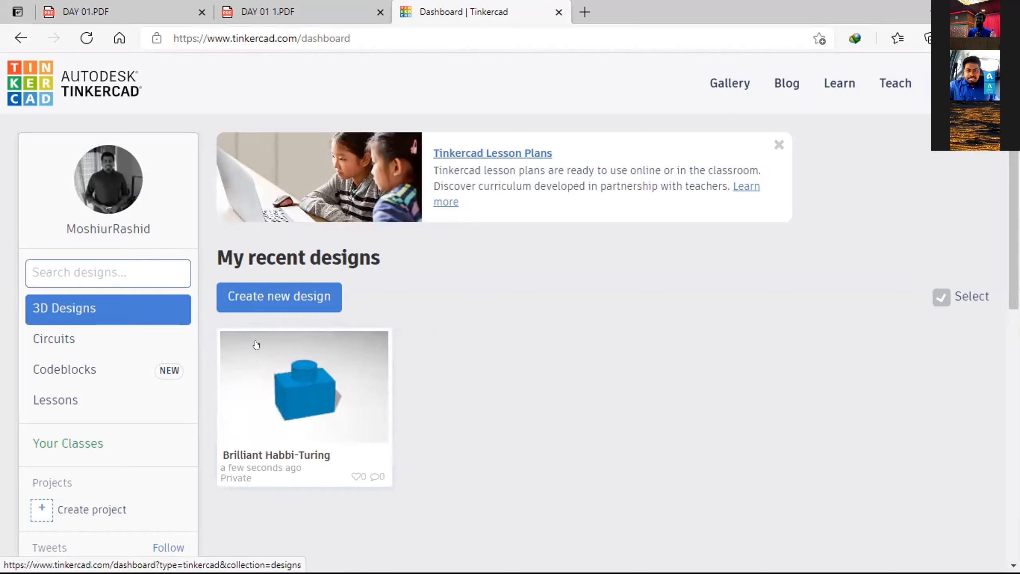
# Step: Reopen the Brilliant Habbi-Turing design from the dashboard for editing and bring the blue shape up close
pyautogui.click(315, 407)
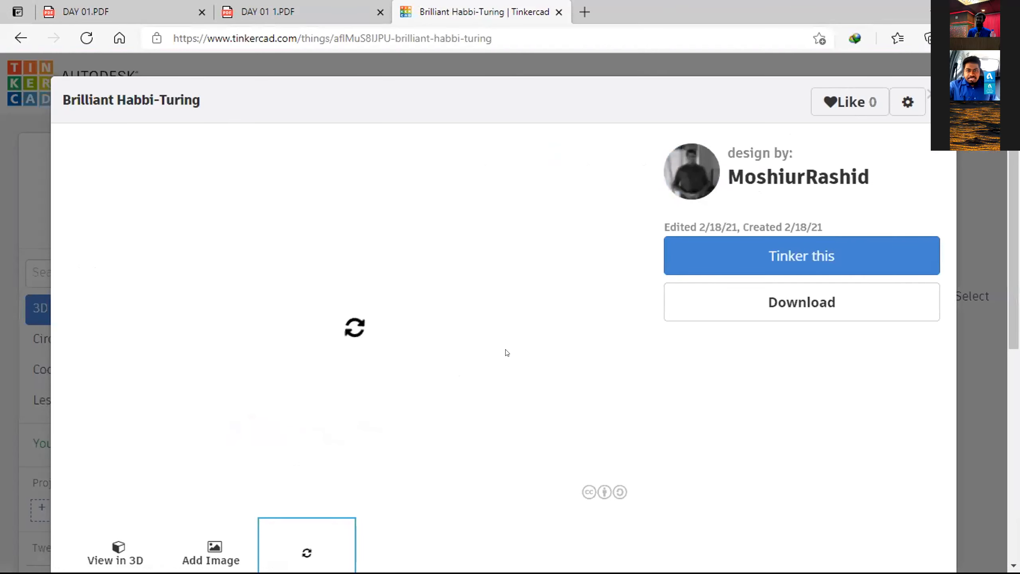
pyautogui.click(722, 257)
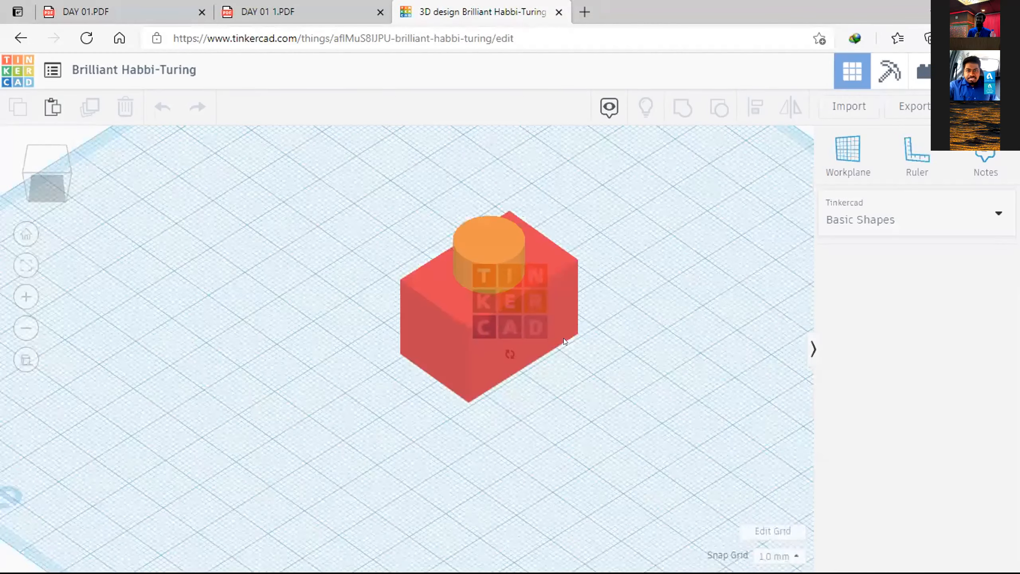
pyautogui.moveTo(625, 384); pyautogui.dragTo(650, 325, button='right')
pyautogui.scroll(2, 615, 328)
pyautogui.scroll(3, 481, 413)
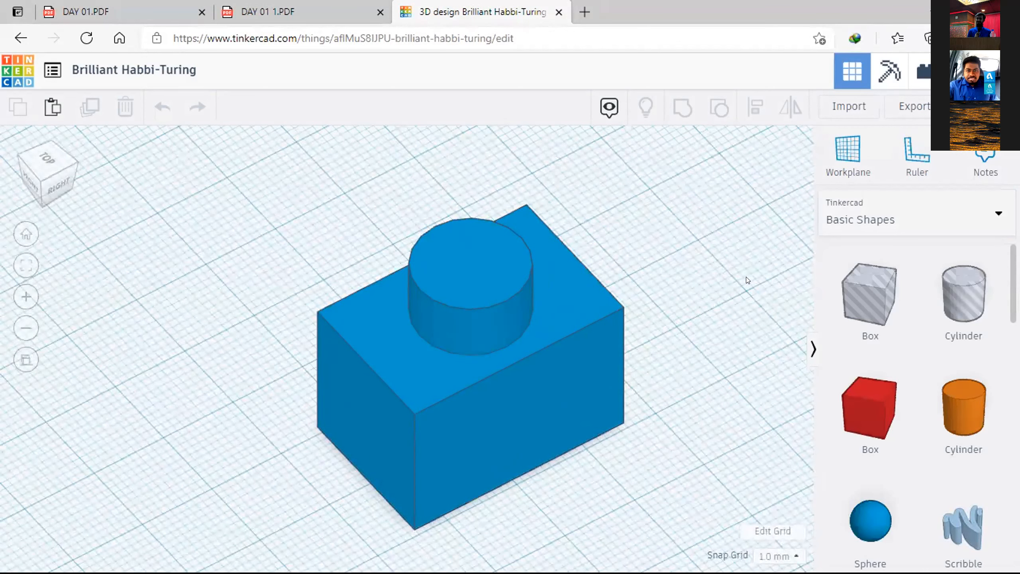
# Step: Export everything in the design as an .STL file for 3D printing and dismiss the download notice
pyautogui.click(898, 111)
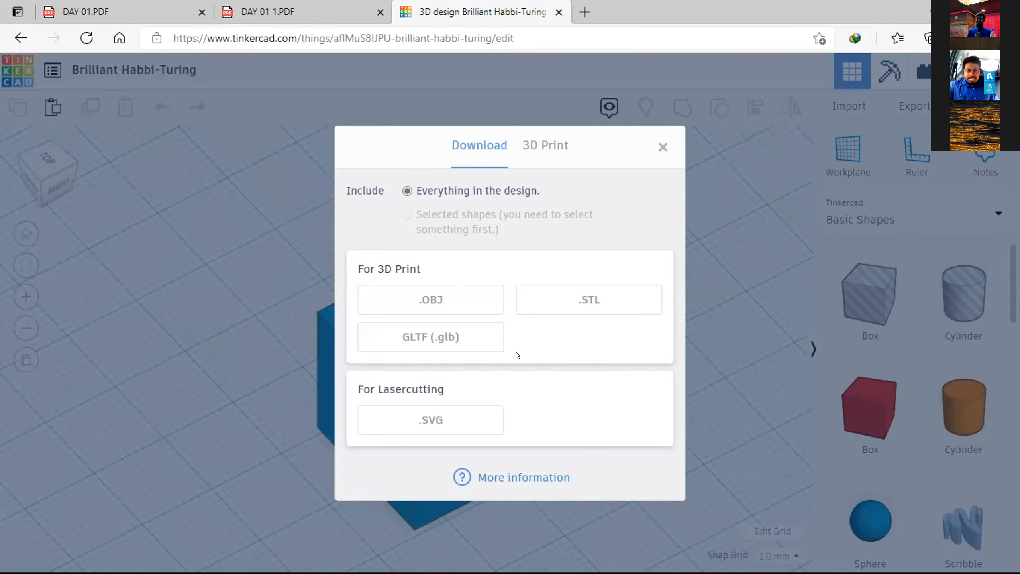
pyautogui.click(529, 137)
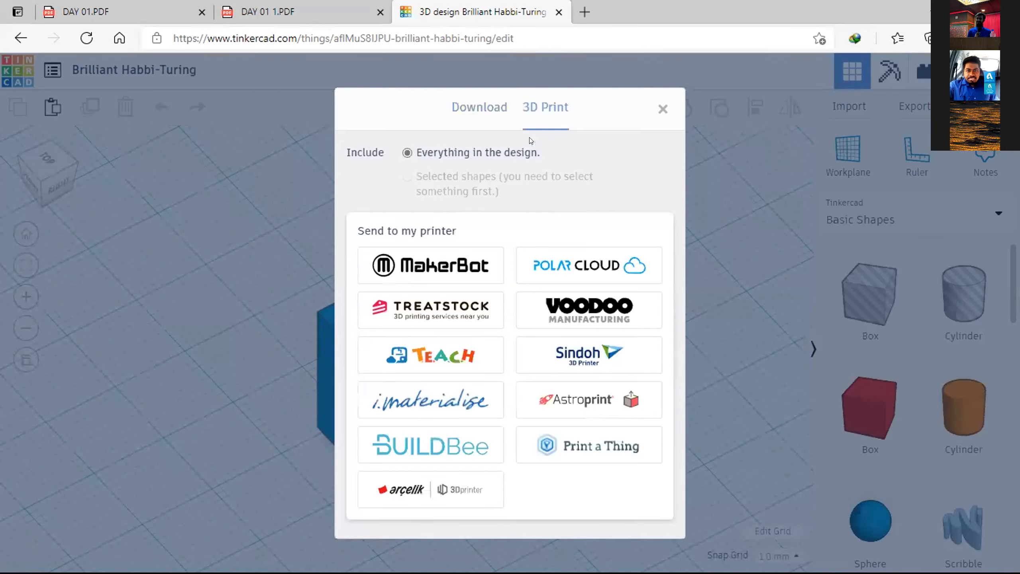
pyautogui.click(462, 106)
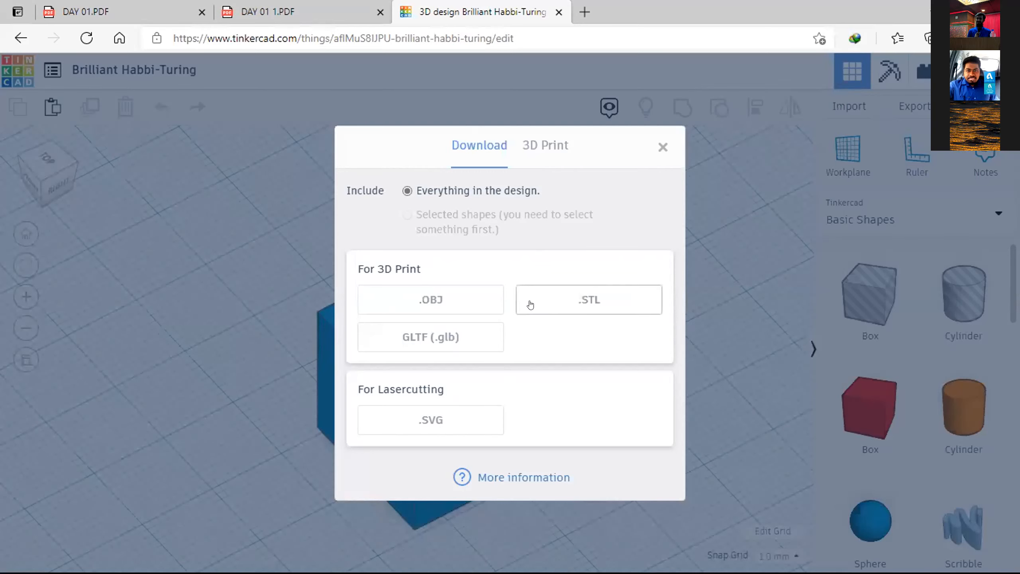
pyautogui.click(551, 304)
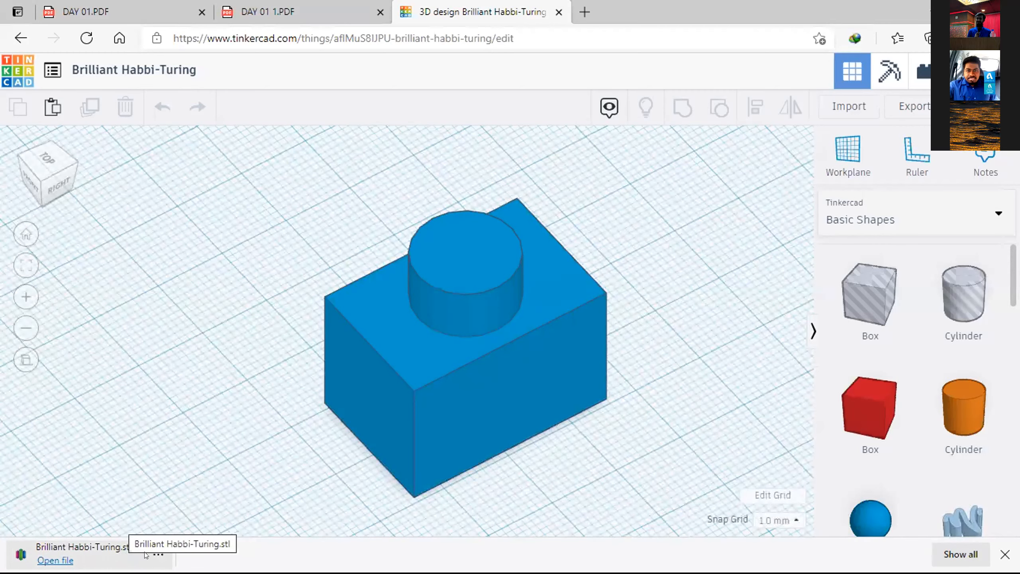
pyautogui.click(1005, 554)
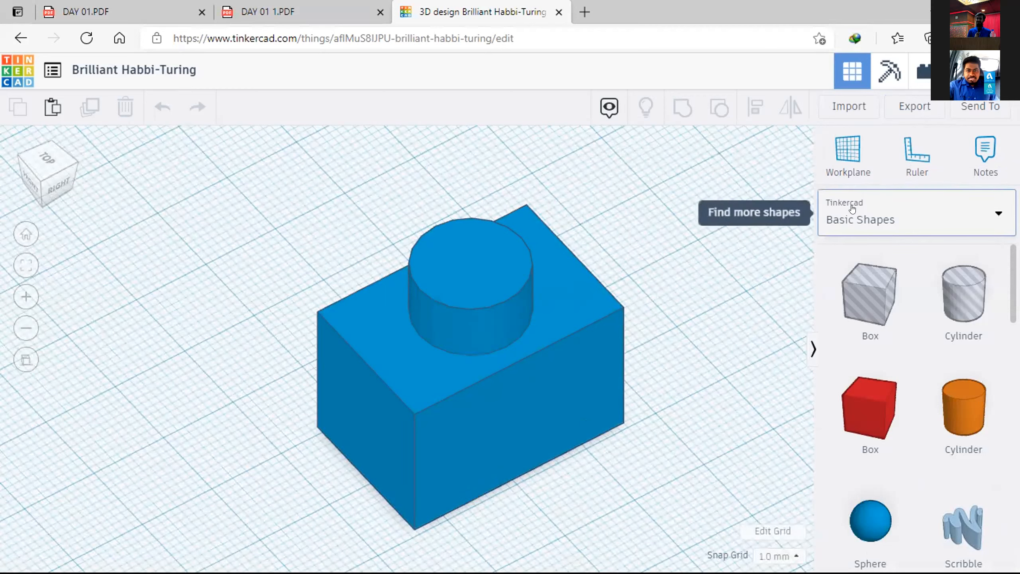
# Step: Examine the options for sending the design, including Autodesk Fusion 360, the 3D communities and sharing over IM or email
pyautogui.click(972, 116)
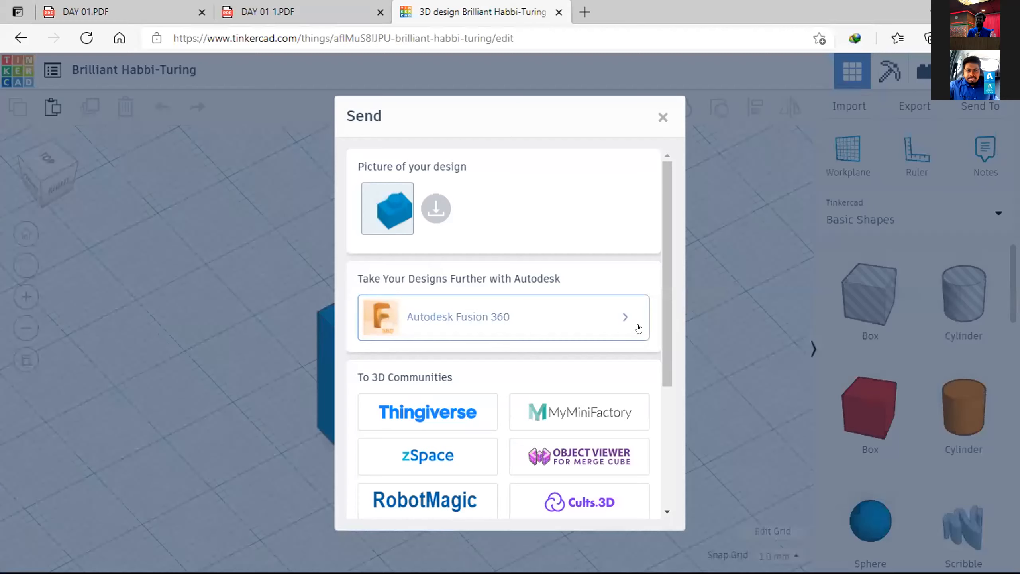
pyautogui.scroll(-3, 663, 321)
pyautogui.scroll(2, 668, 301)
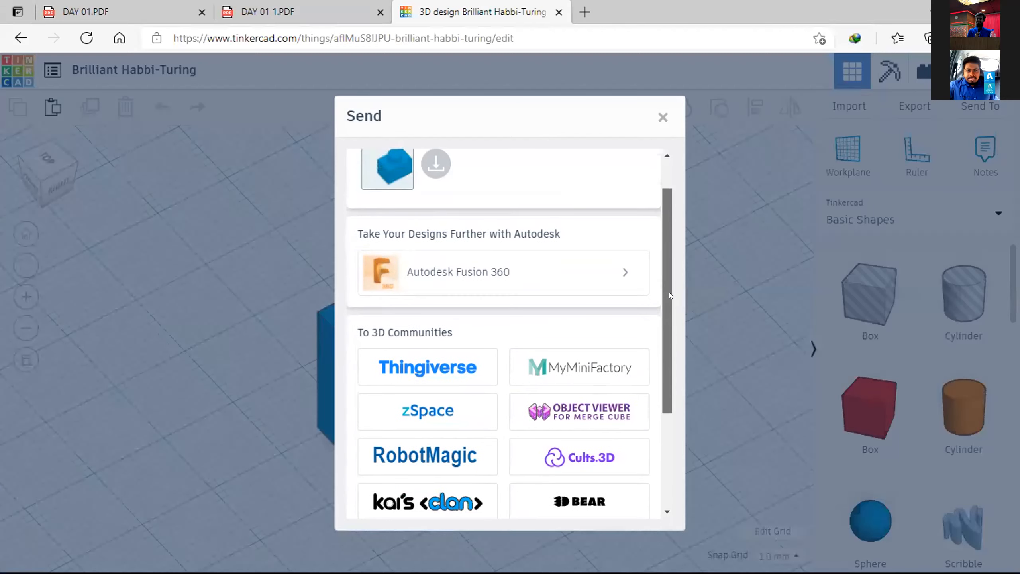
pyautogui.moveTo(669, 290); pyautogui.dragTo(669, 281)
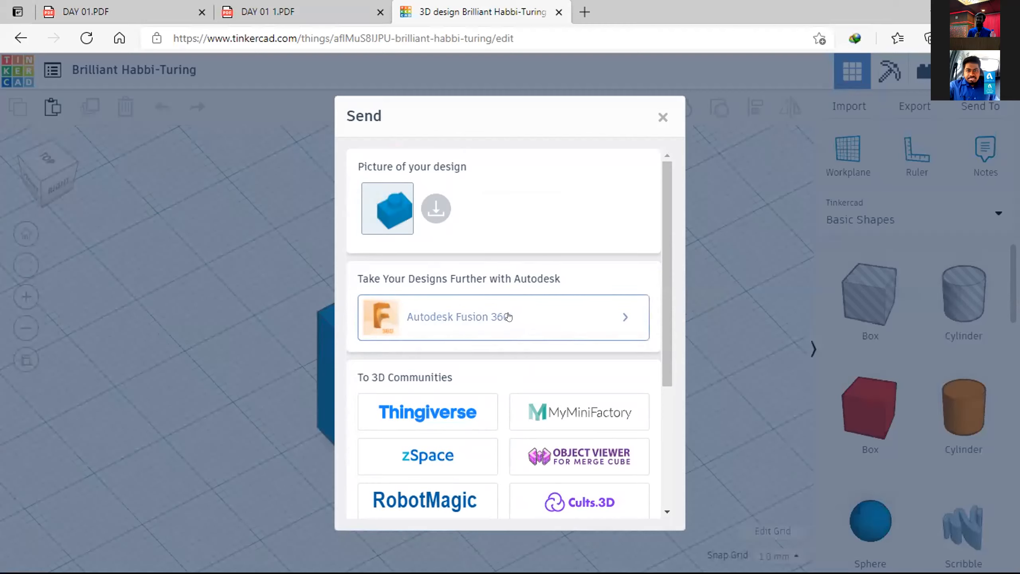
pyautogui.scroll(-4, 510, 317)
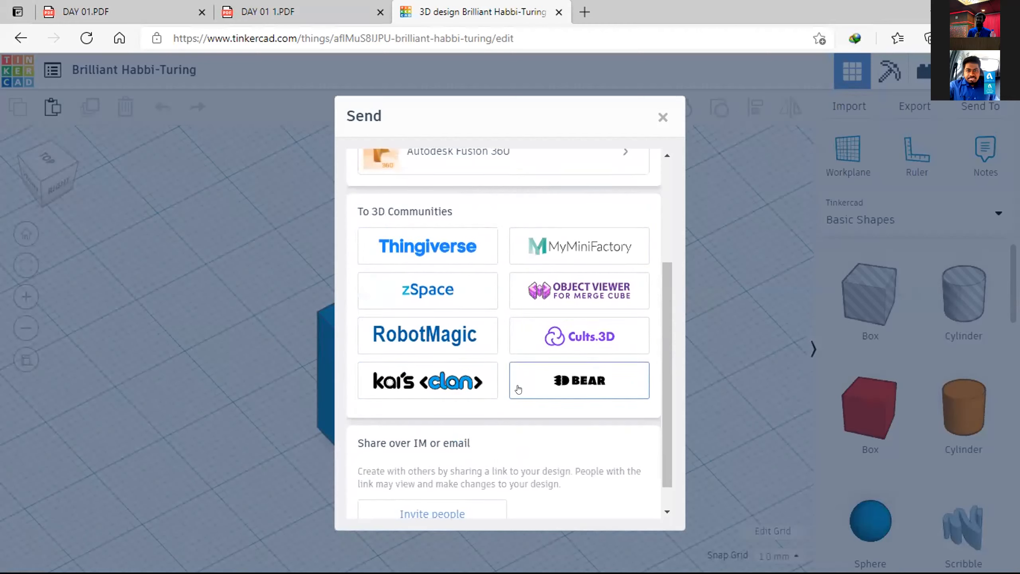
pyautogui.scroll(-1, 517, 386)
pyautogui.scroll(5, 518, 385)
pyautogui.scroll(-3, 517, 380)
pyautogui.scroll(-2, 518, 379)
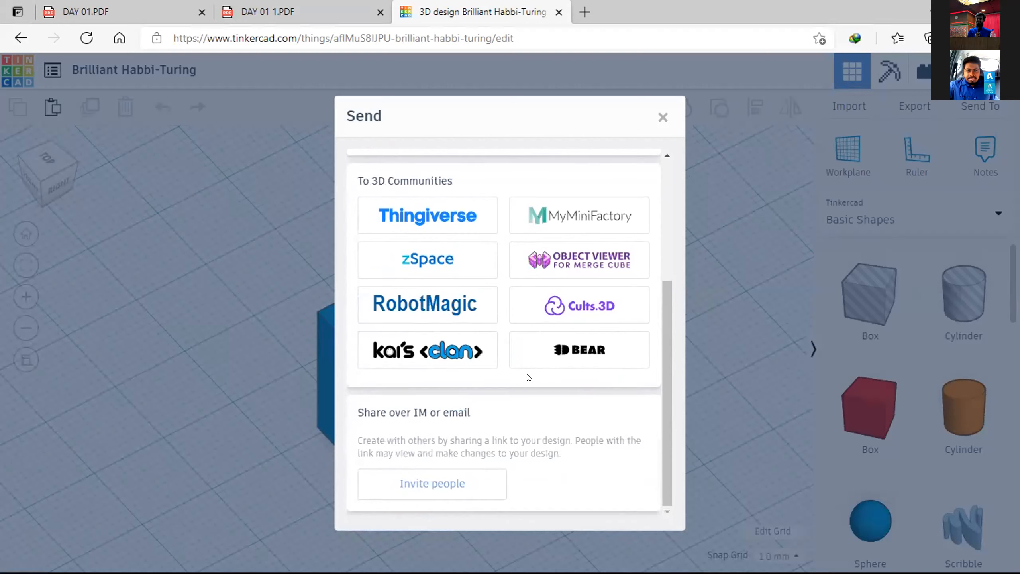
# Step: Generate a new collaboration link for inviting people to the design and copy it
pyautogui.click(437, 484)
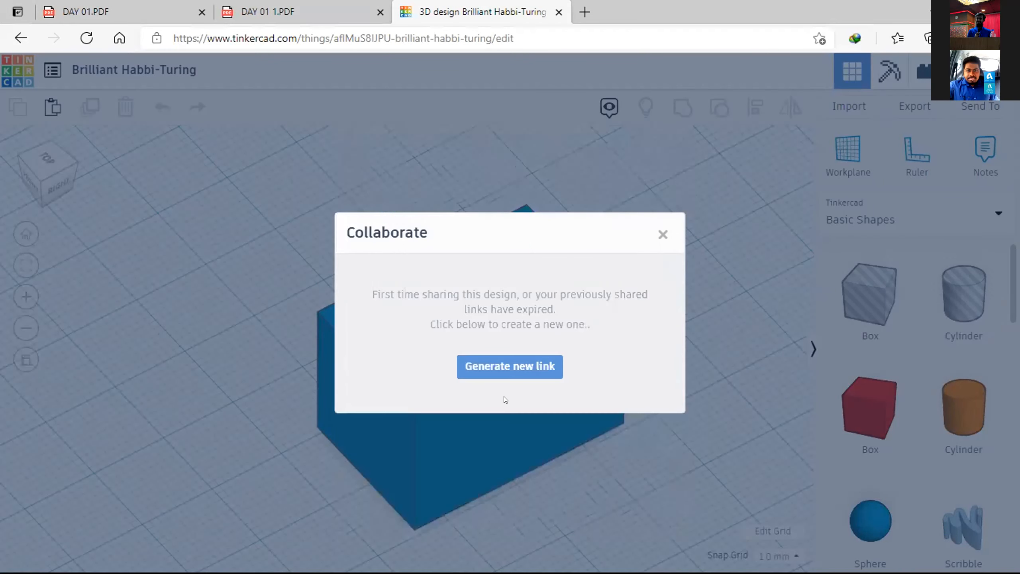
pyautogui.click(507, 377)
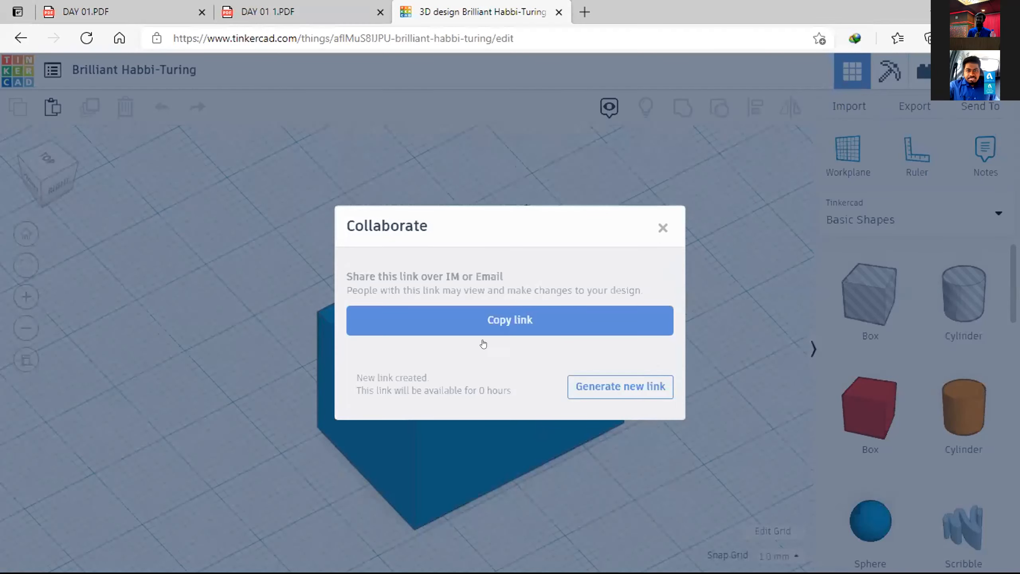
pyautogui.click(484, 320)
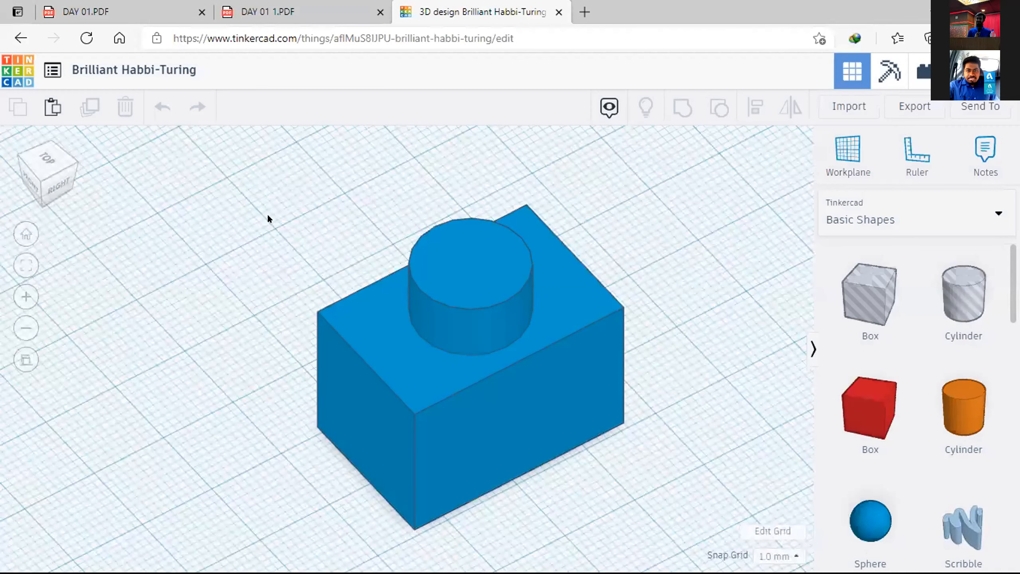
# Step: Delete the blue grouped shape from the workplane
pyautogui.moveTo(268, 218); pyautogui.dragTo(395, 340, button='right')
pyautogui.moveTo(527, 425); pyautogui.dragTo(542, 397, button='right')
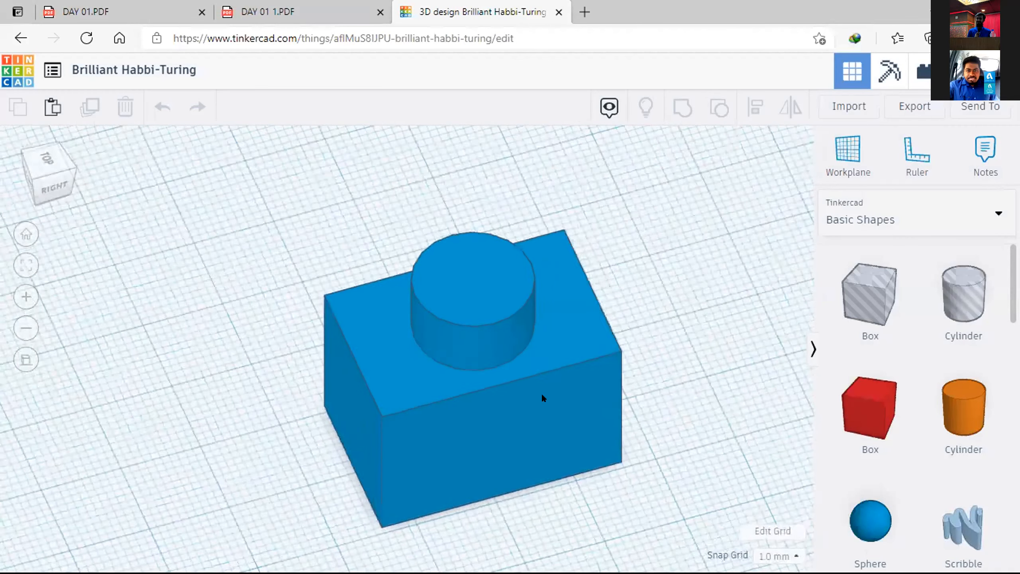
pyautogui.moveTo(507, 437); pyautogui.dragTo(506, 446, button='right')
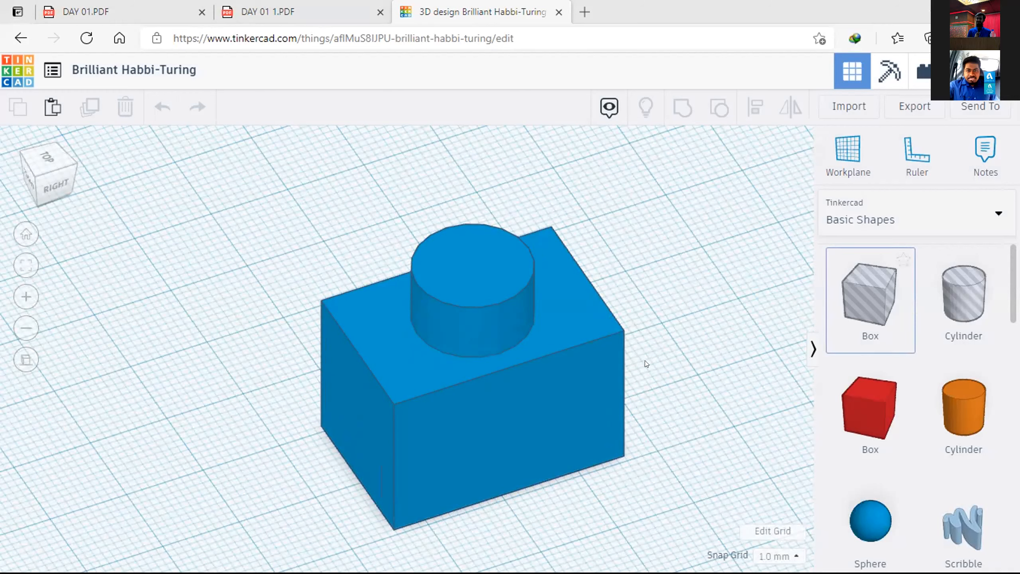
pyautogui.click(604, 355)
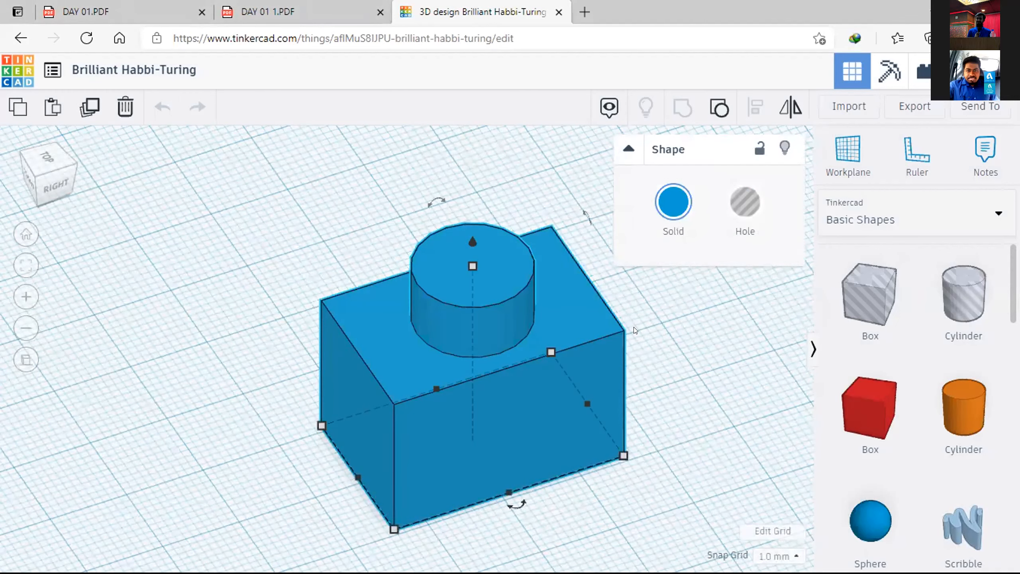
pyautogui.press('Delete')
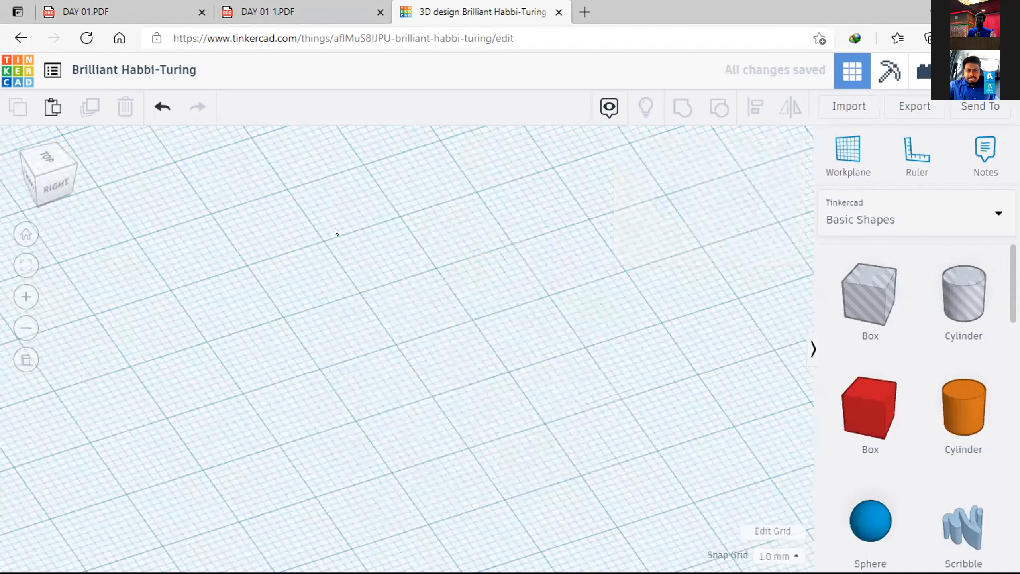
# Step: Examine the dimensioned drawings in DAY 01.PDF and DAY 01 1.PDF to choose the part for modelling
pyautogui.click(144, 9)
pyautogui.hotkey('ctrl', 'Tab')
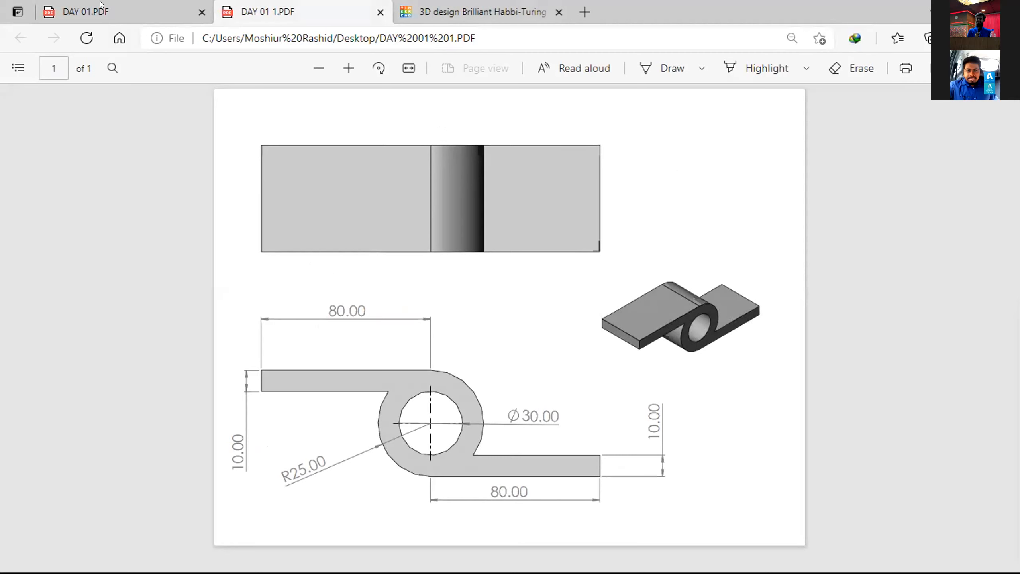
pyautogui.click(481, 8)
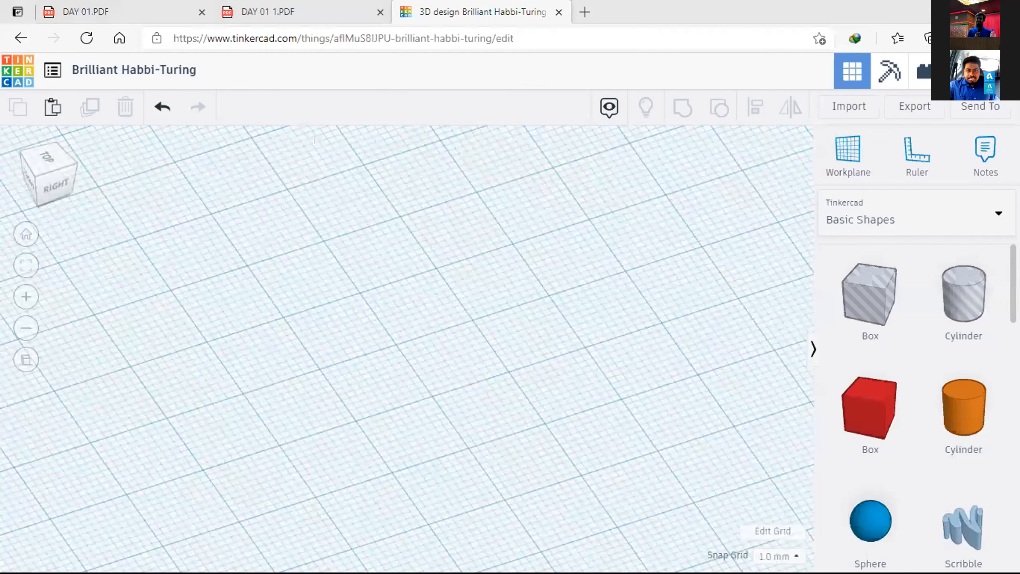
pyautogui.click(267, 12)
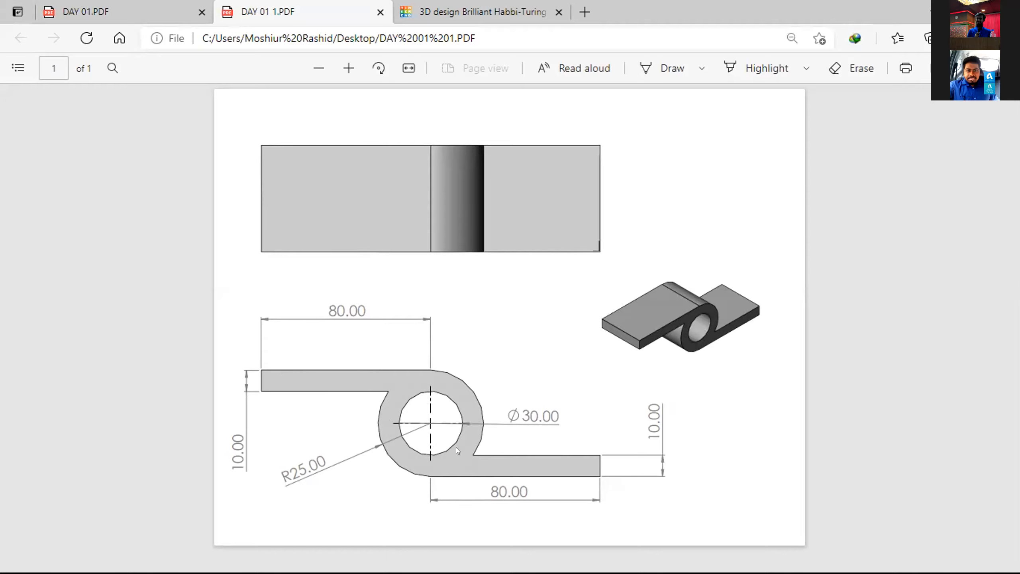
pyautogui.click(177, 4)
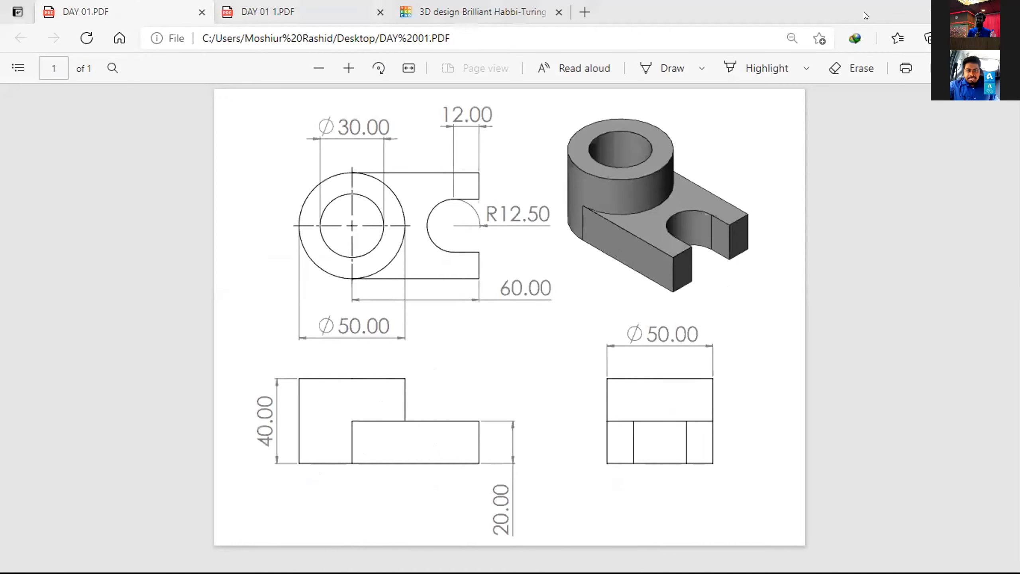
pyautogui.click(345, 13)
# Step: Return to the Tinkercad design and place a solid cylinder on the empty workplane
pyautogui.click(410, 16)
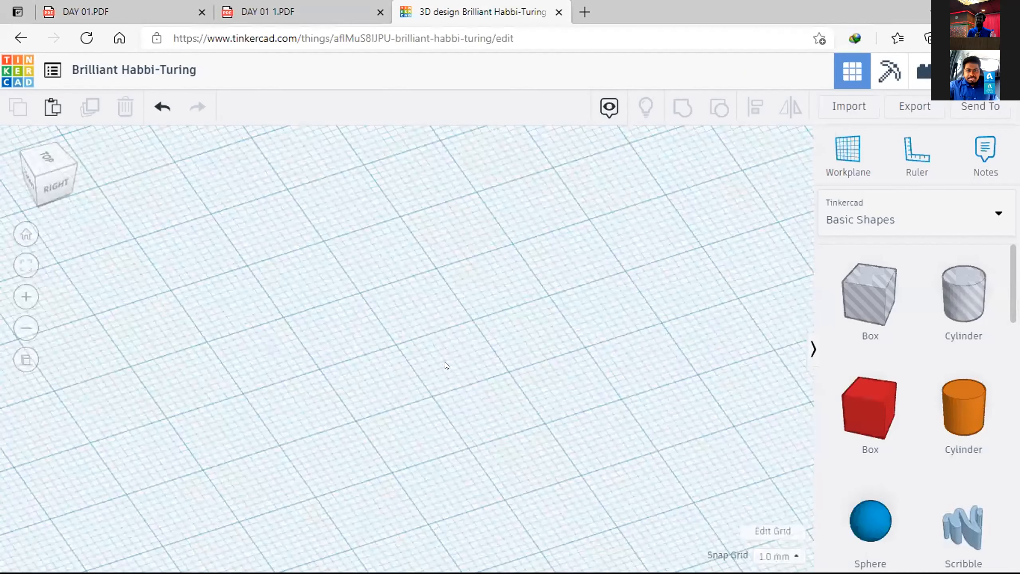
pyautogui.click(997, 403)
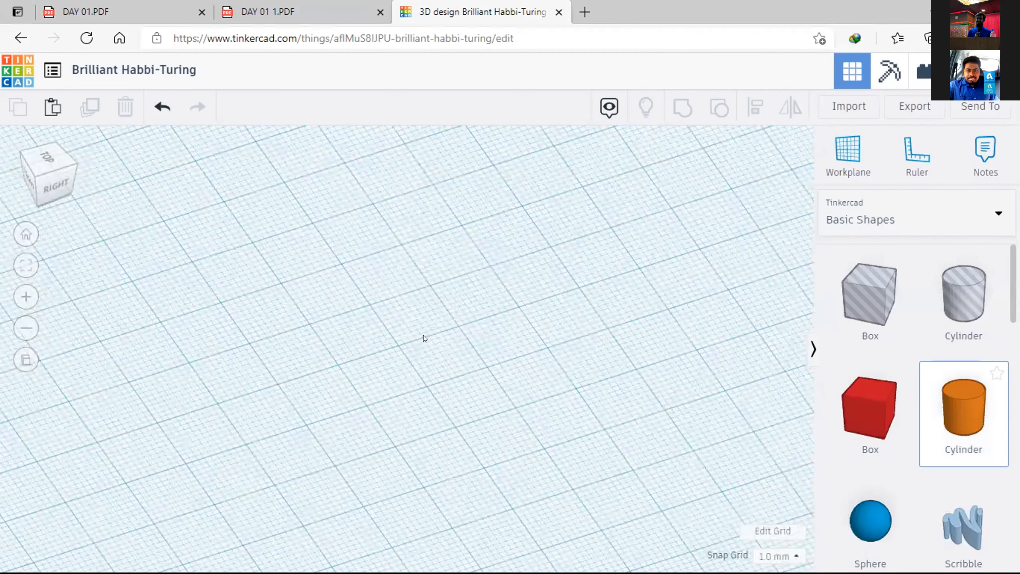
pyautogui.click(398, 382)
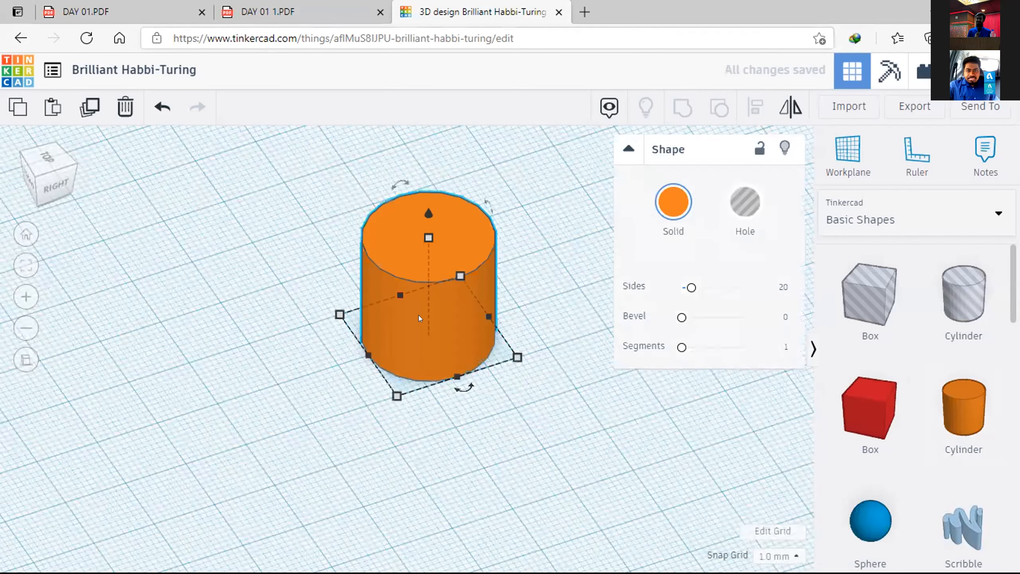
# Step: Check the dimensions in DAY 01 1.PDF and set the orange cylinder's base length and width to 50 mm each
pyautogui.hotkey('ctrl', 'shift', 'Tab')
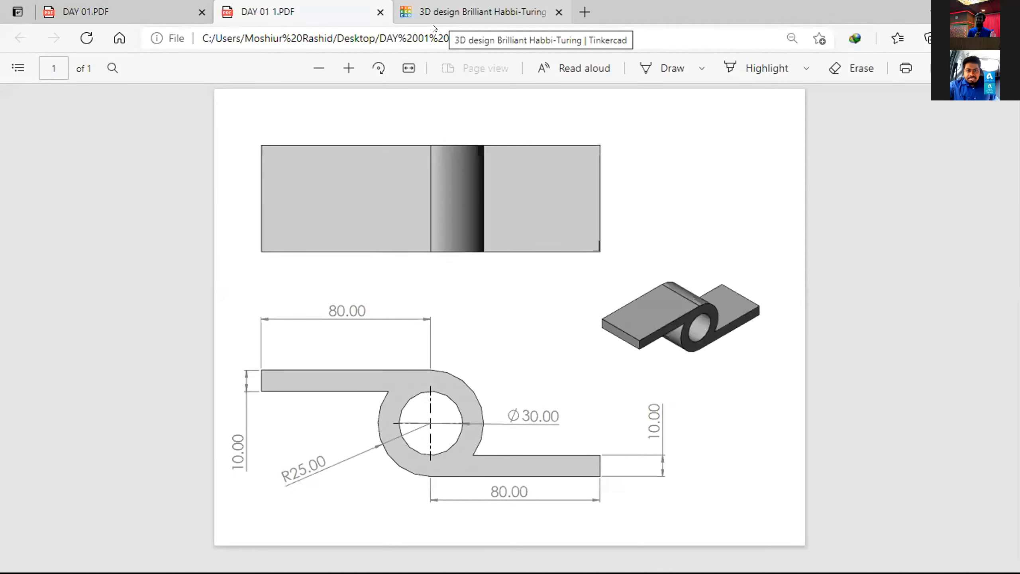
pyautogui.click(434, 14)
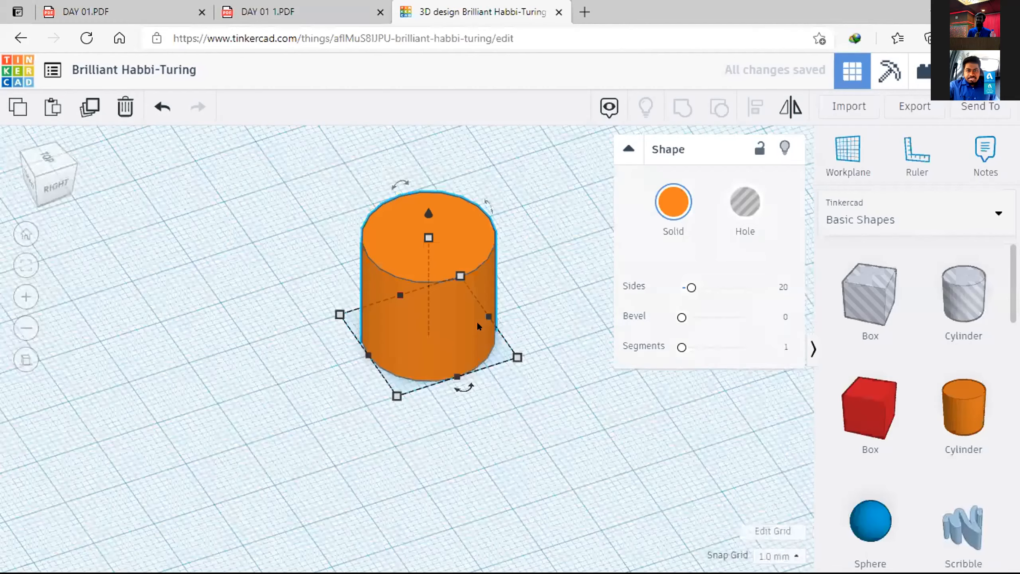
pyautogui.click(487, 418)
pyautogui.write('50')
pyautogui.press('Return')
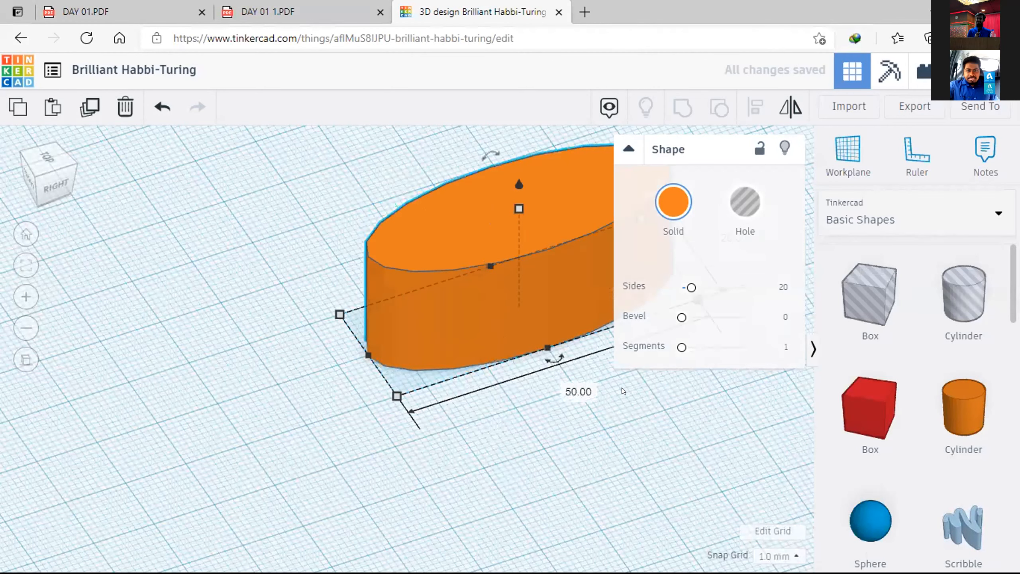
pyautogui.scroll(-1, 497, 434)
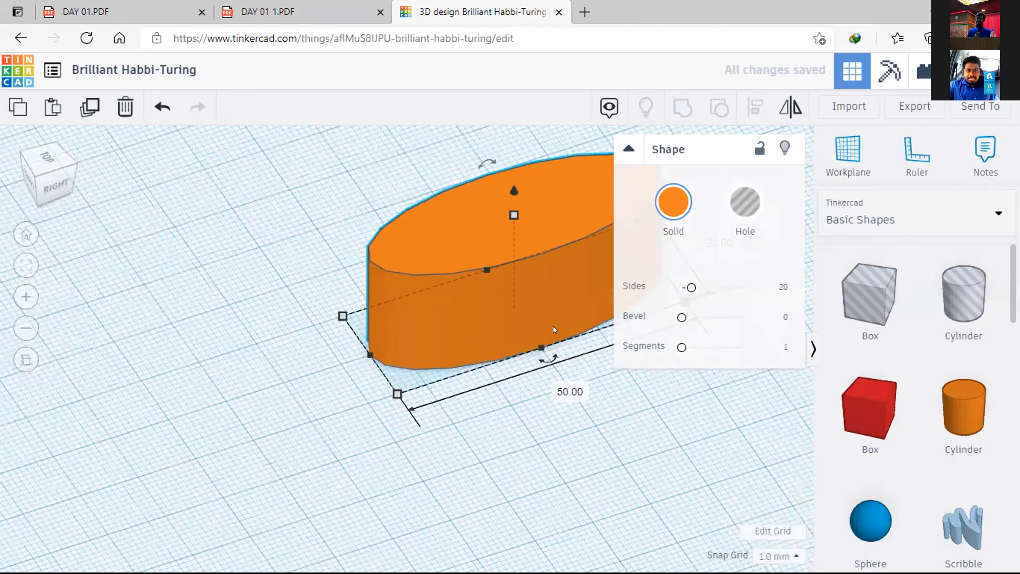
pyautogui.scroll(-4, 582, 284)
pyautogui.click(584, 296)
pyautogui.write('50')
pyautogui.press('Return')
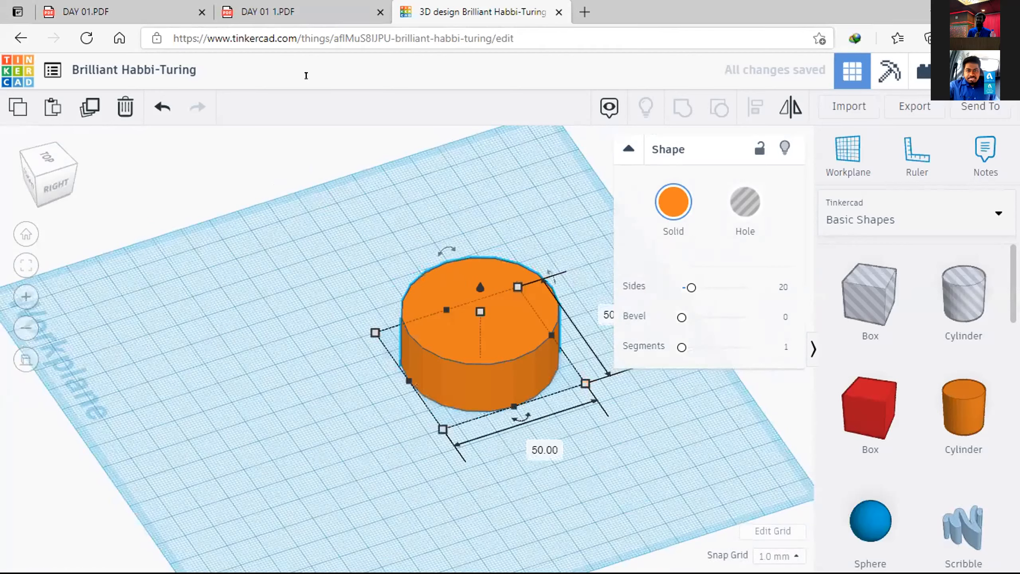
# Step: Consult the DAY 01 1.PDF drawing again and set the orange cylinder's height to 80 mm
pyautogui.click(274, 12)
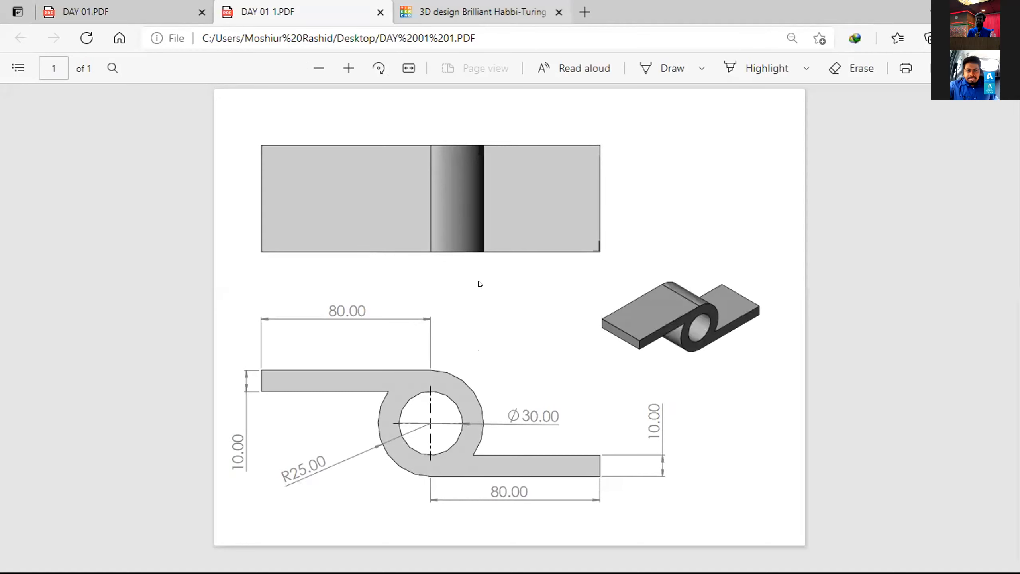
pyautogui.click(478, 12)
pyautogui.moveTo(478, 300); pyautogui.dragTo(471, 159)
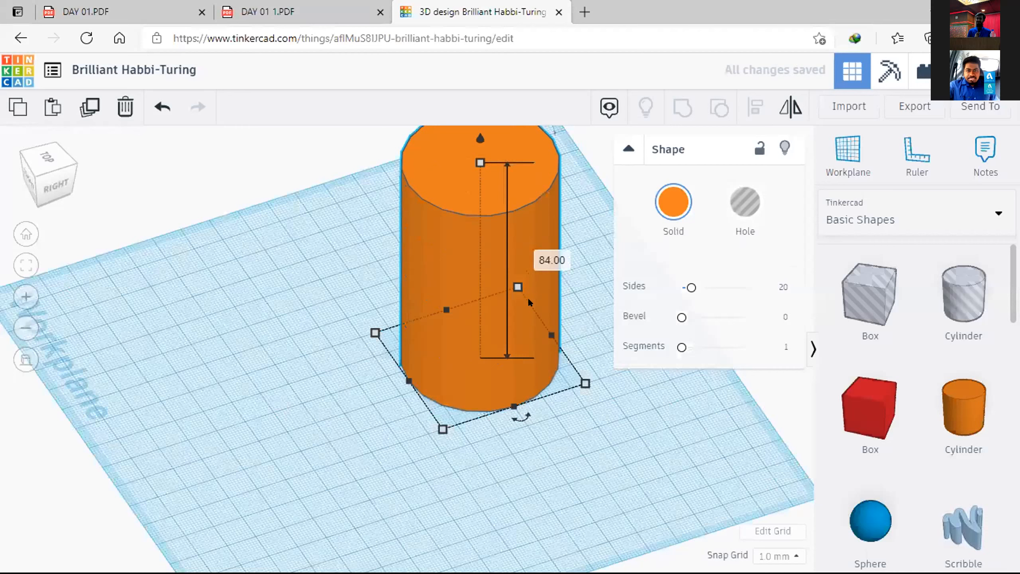
pyautogui.click(553, 259)
pyautogui.write('8')
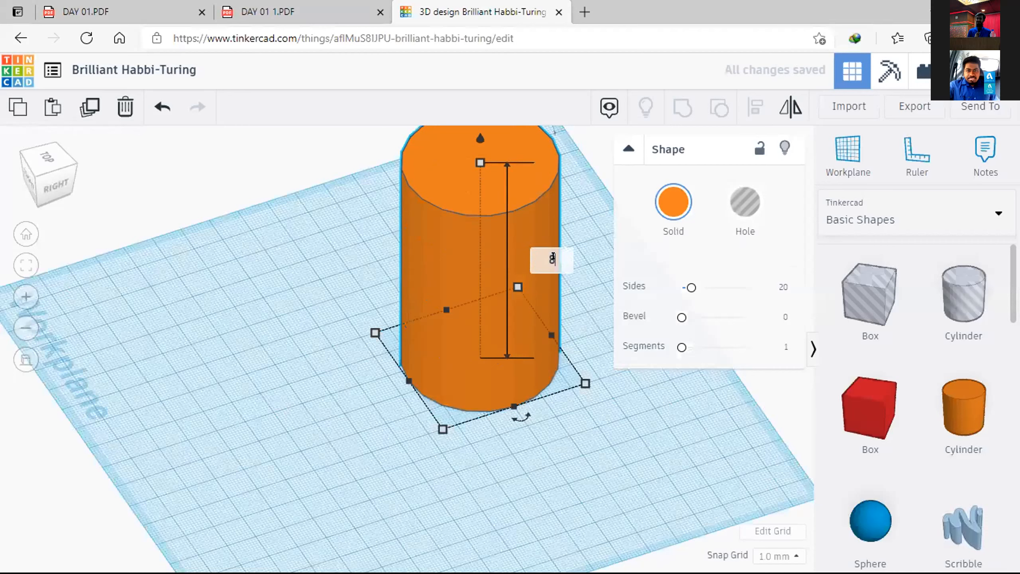
pyautogui.write('0')
pyautogui.press('Return')
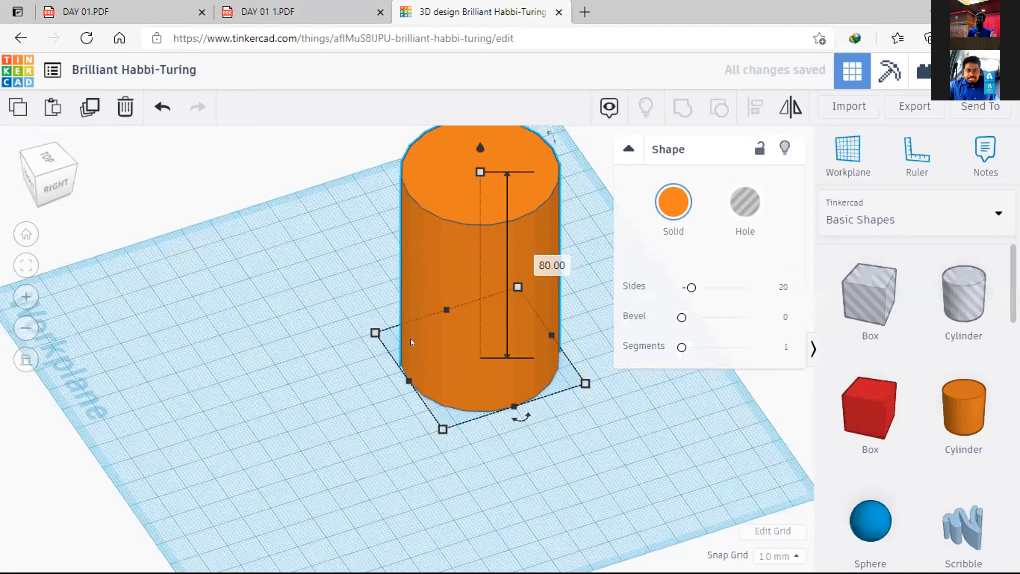
# Step: Compare with the drawing's orientation and rotate the orange cylinder 90° so that it lies horizontally
pyautogui.scroll(-2, 382, 361)
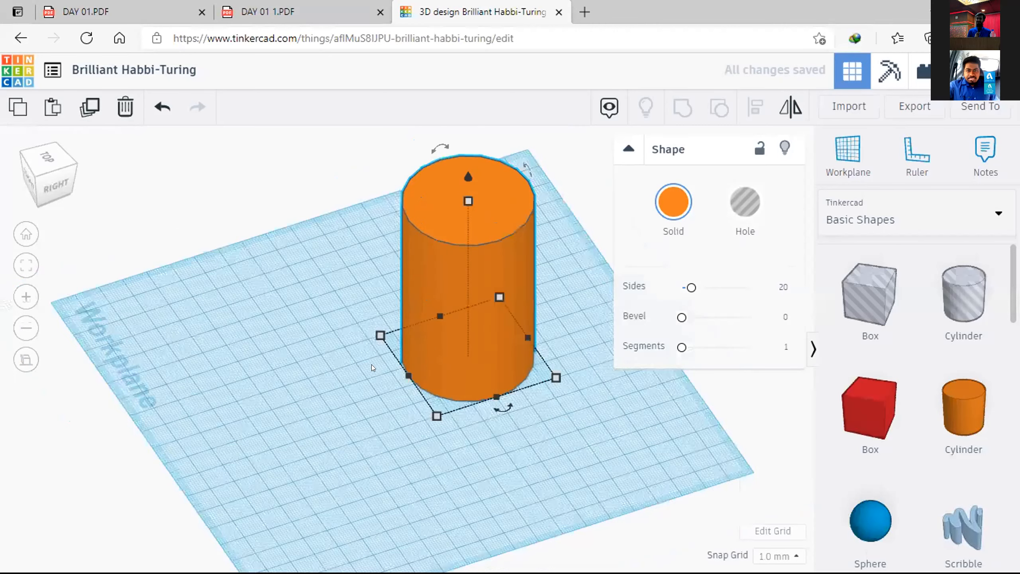
pyautogui.scroll(-2, 371, 365)
pyautogui.moveTo(288, 408); pyautogui.dragTo(311, 409, button='middle')
pyautogui.moveTo(361, 365); pyautogui.dragTo(361, 386, button='right')
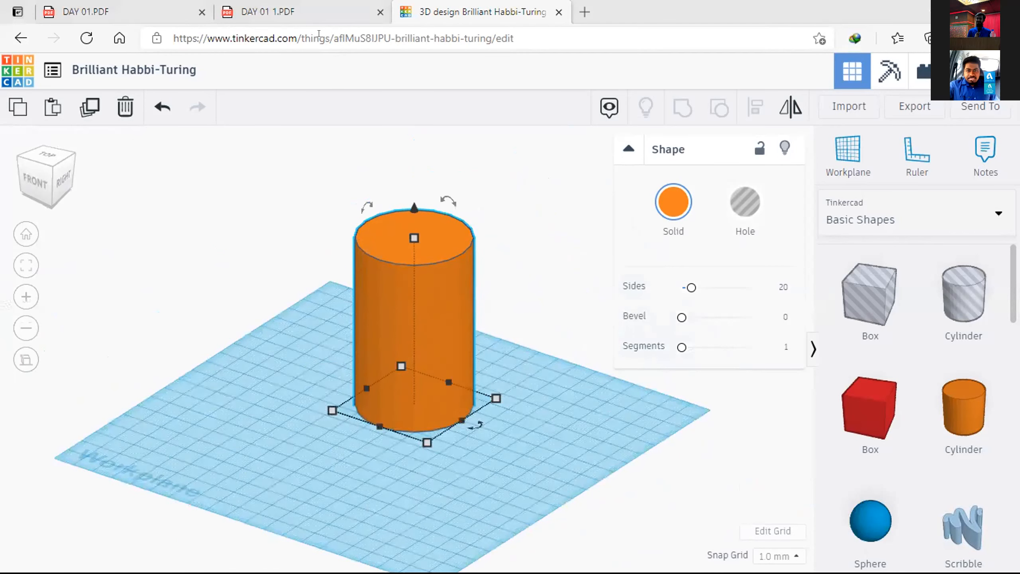
pyautogui.click(282, 12)
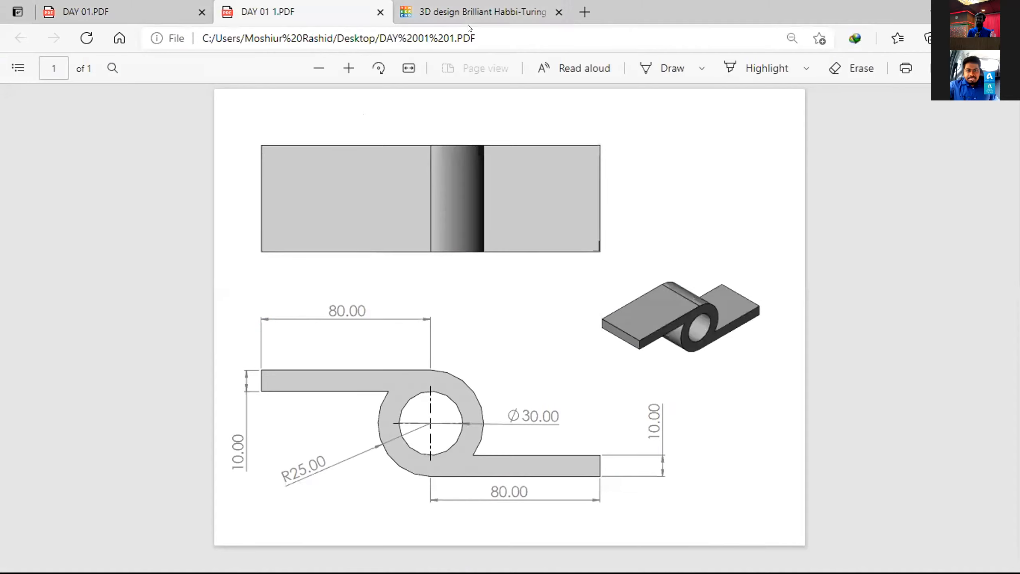
pyautogui.click(476, 12)
pyautogui.moveTo(446, 208); pyautogui.dragTo(539, 326)
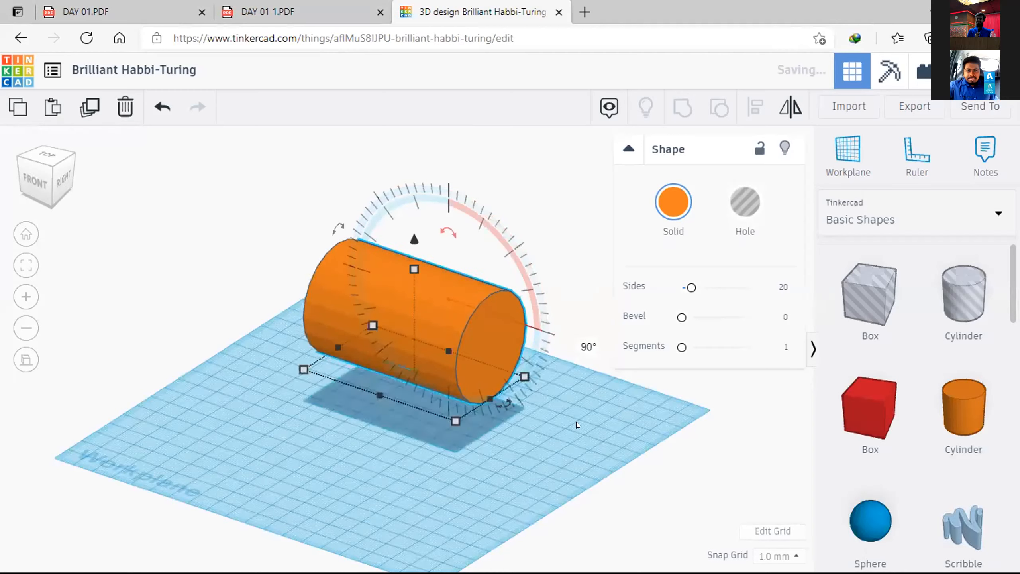
pyautogui.click(576, 422)
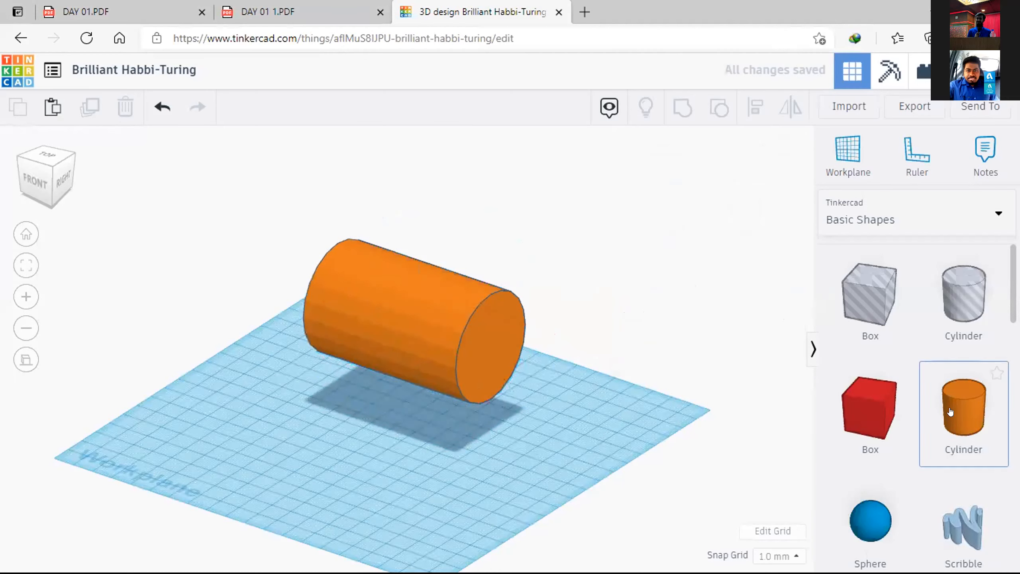
# Step: Place a second cylinder in front of the first, stretch it to about 114 mm high and make it a hole
pyautogui.moveTo(965, 410); pyautogui.dragTo(395, 467)
pyautogui.moveTo(392, 399); pyautogui.dragTo(392, 182)
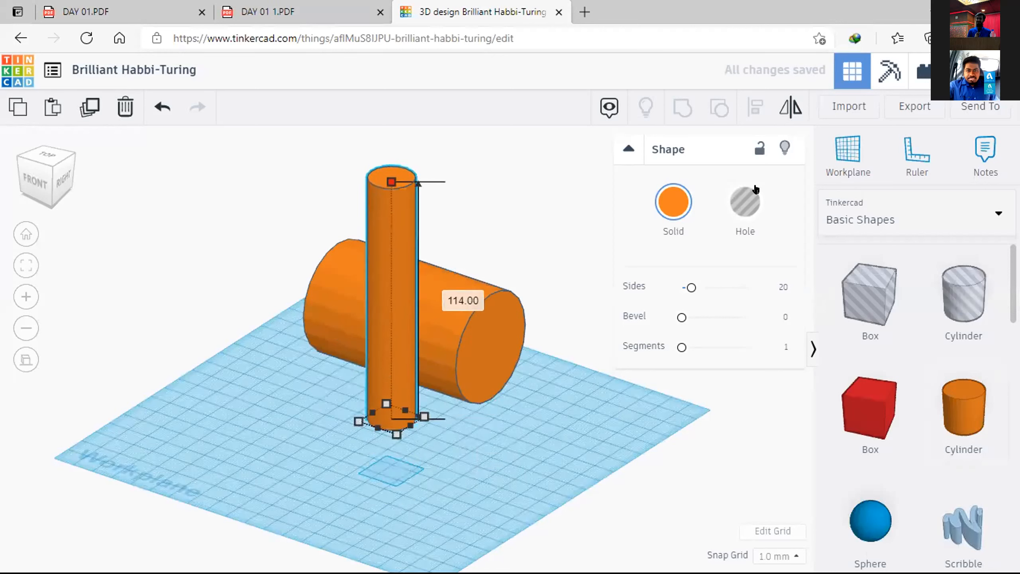
pyautogui.click(746, 200)
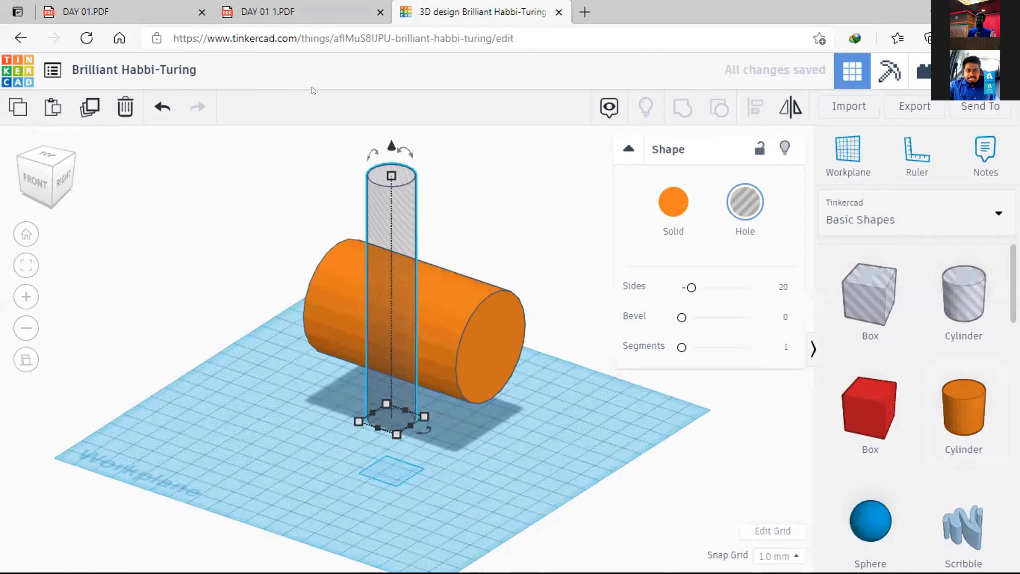
# Step: Check the bore diameter in the DAY 01 1.PDF drawing and set the hole cylinder's base to 30 × 30 mm
pyautogui.hotkey('alt', 'Tab')
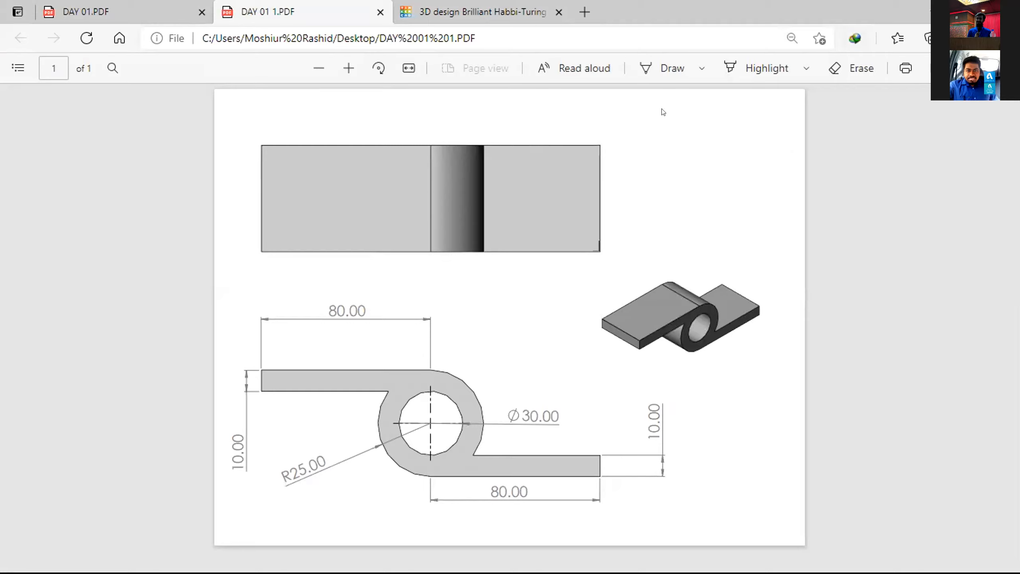
pyautogui.click(424, 16)
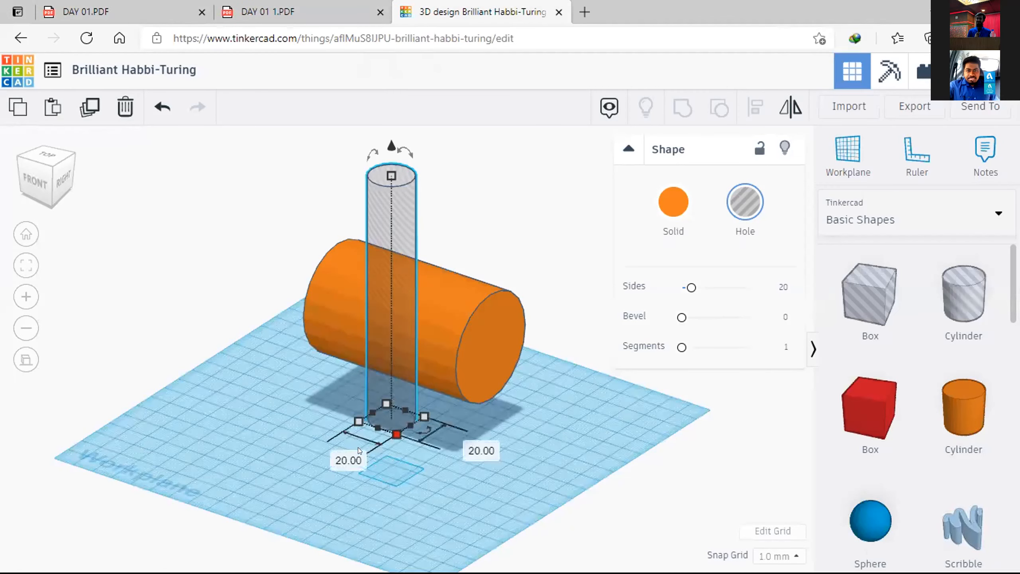
pyautogui.click(329, 448)
pyautogui.write('30')
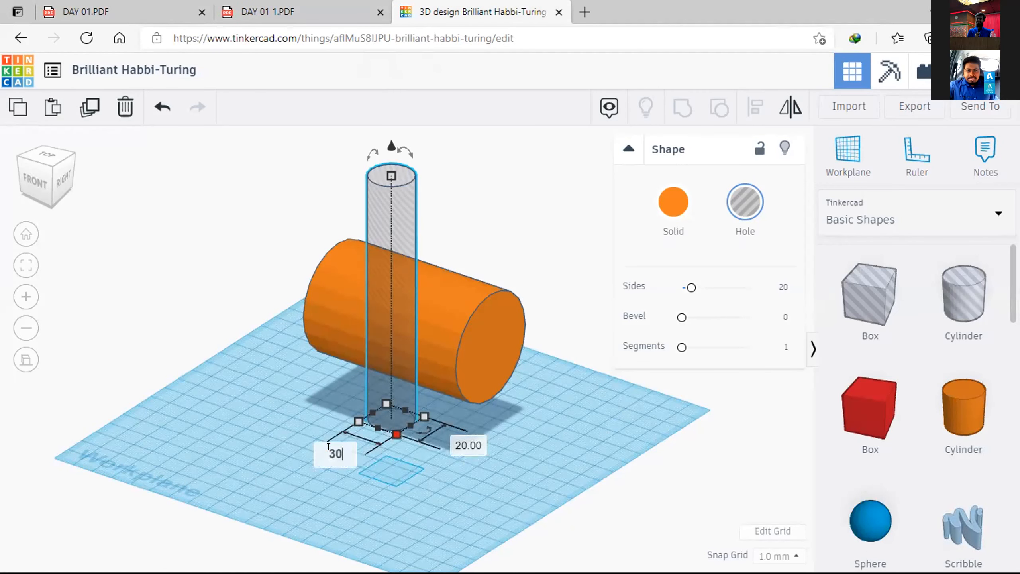
pyautogui.press('Return')
pyautogui.click(475, 449)
pyautogui.write('30')
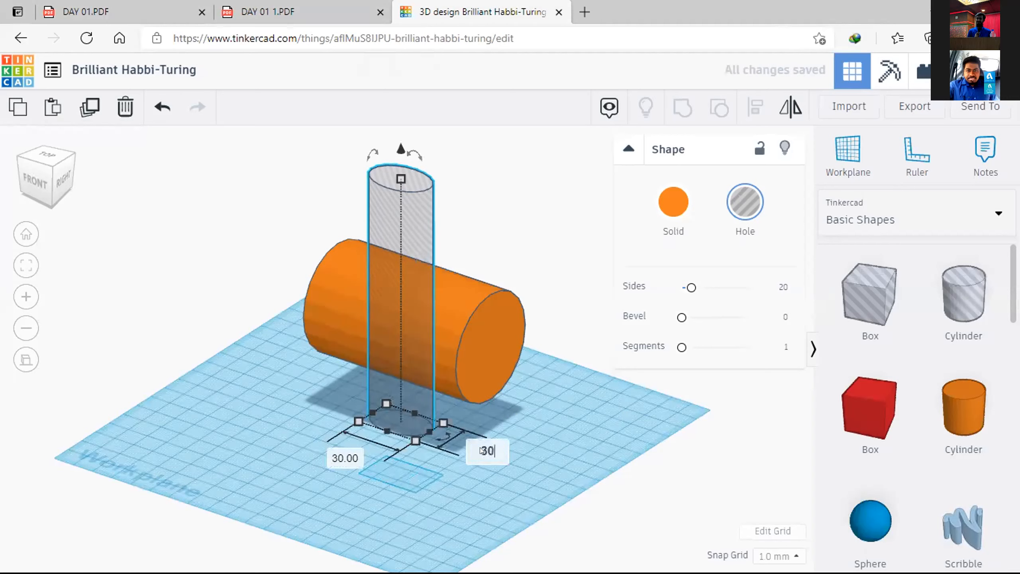
pyautogui.press('Return')
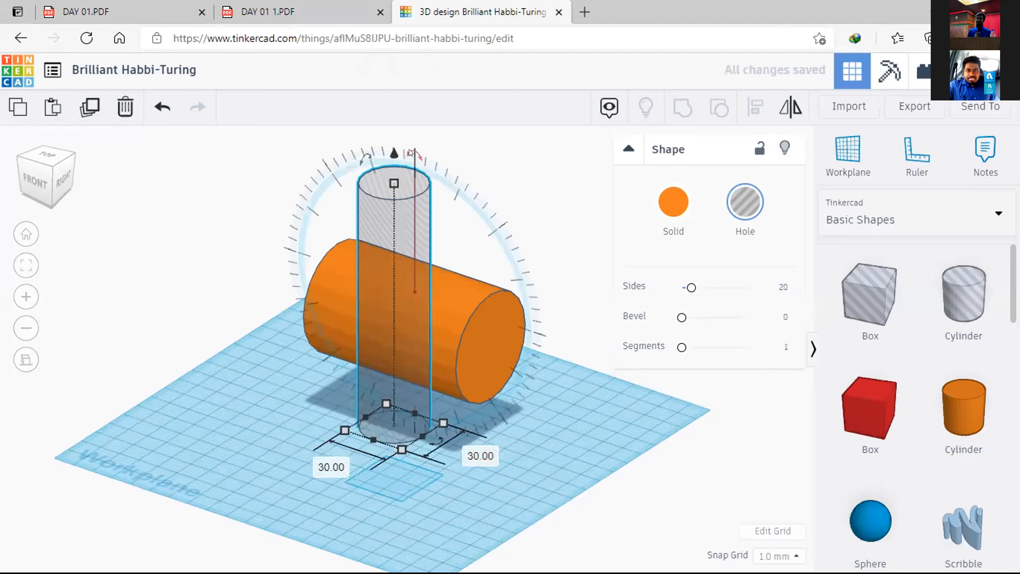
# Step: Rotate the hole cylinder to lie parallel to the orange cylinder and move it clear to one side
pyautogui.moveTo(415, 153); pyautogui.dragTo(542, 338)
pyautogui.click(586, 411)
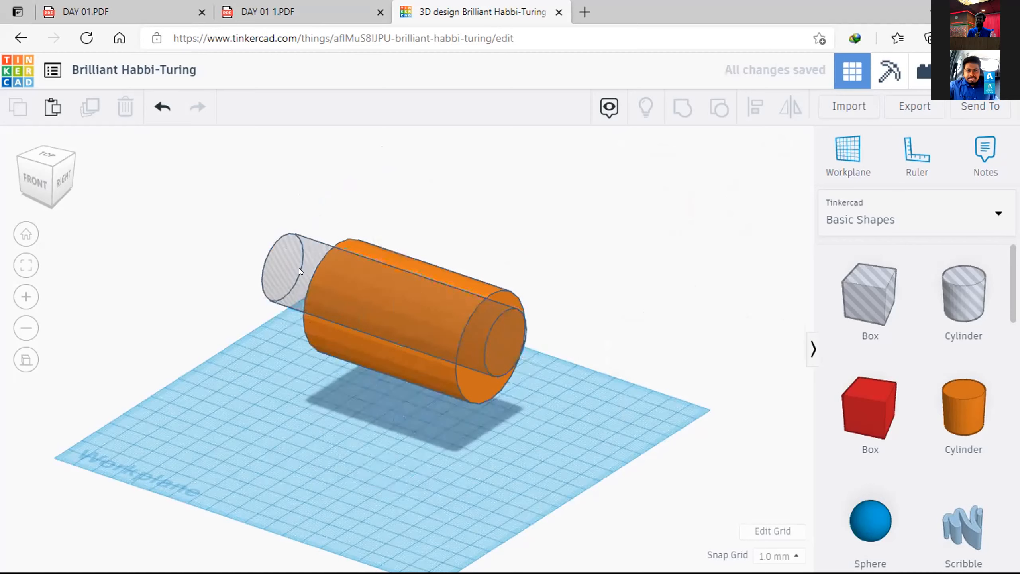
pyautogui.moveTo(277, 269); pyautogui.dragTo(209, 311)
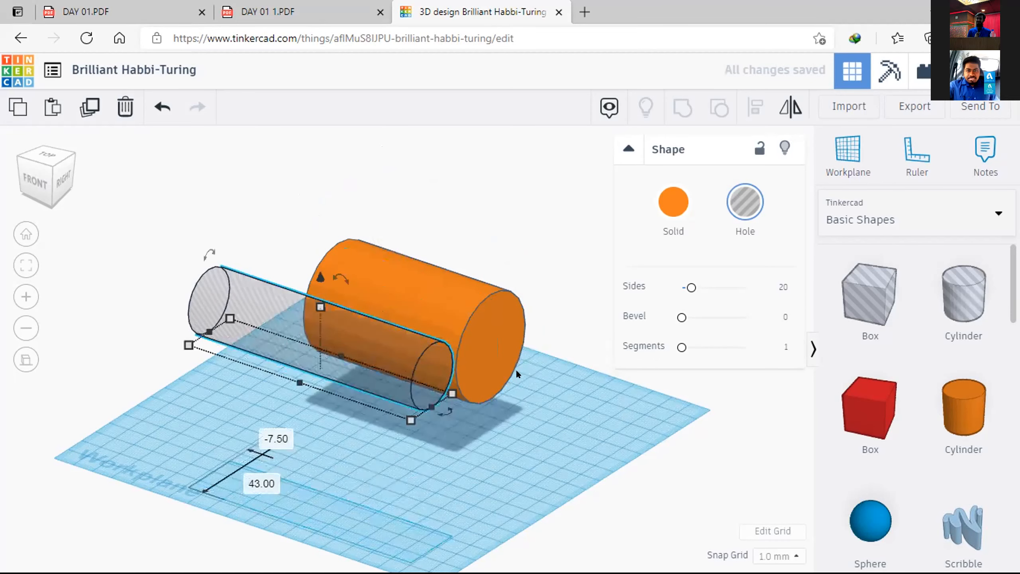
pyautogui.moveTo(491, 362); pyautogui.dragTo(386, 351, button='right')
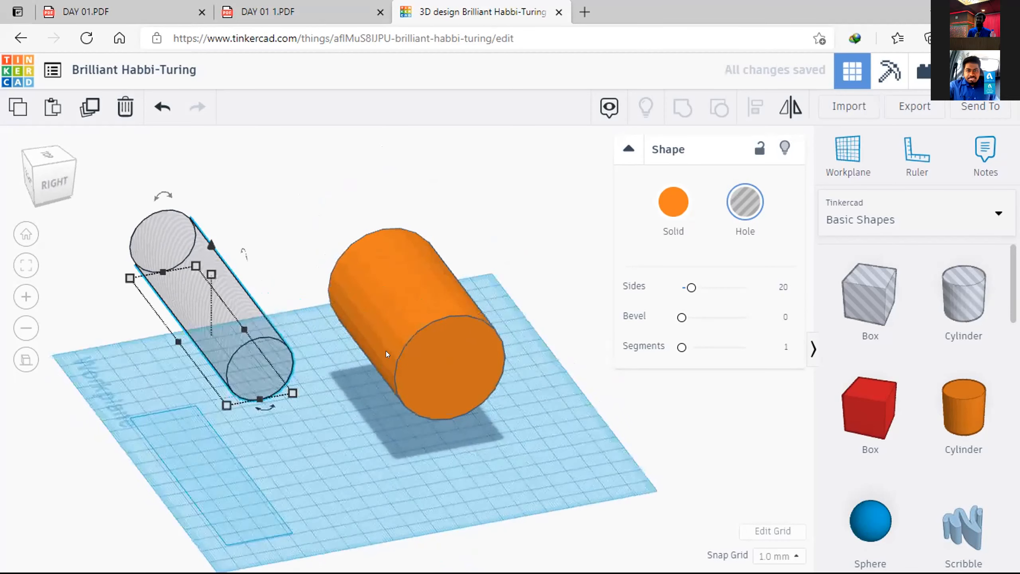
# Step: Align the hole cylinder to the orange cylinder as reference, centring it across the width and vertically
pyautogui.click(383, 315)
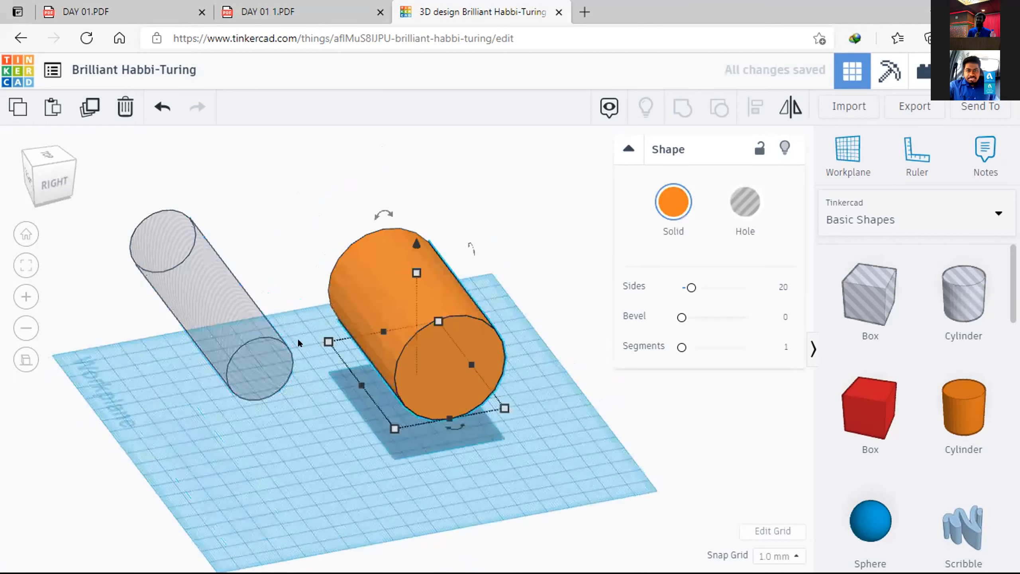
pyautogui.click(504, 157)
pyautogui.moveTo(528, 141); pyautogui.dragTo(73, 364)
pyautogui.click(756, 106)
pyautogui.moveTo(529, 508); pyautogui.dragTo(542, 456, button='right')
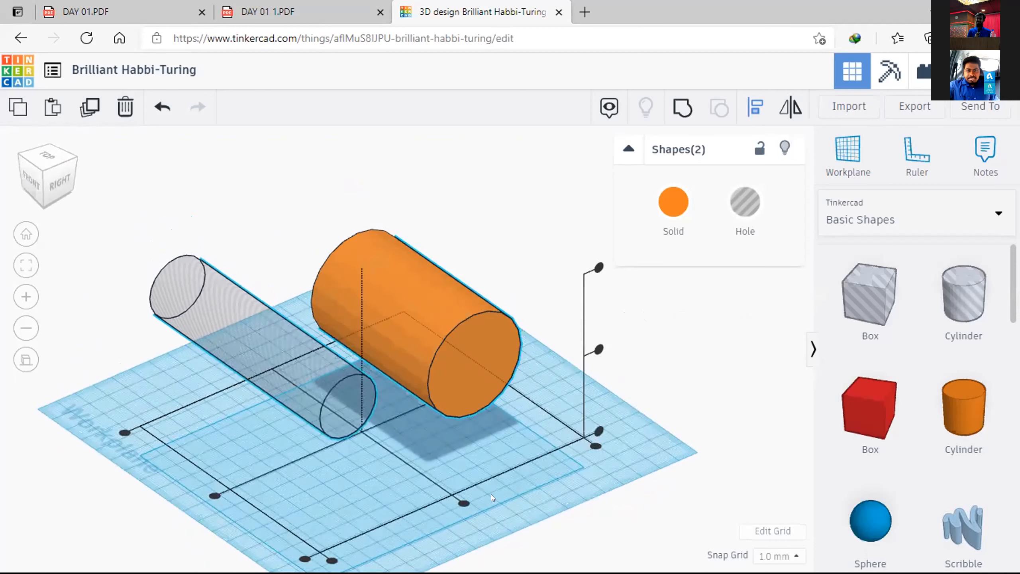
pyautogui.click(409, 273)
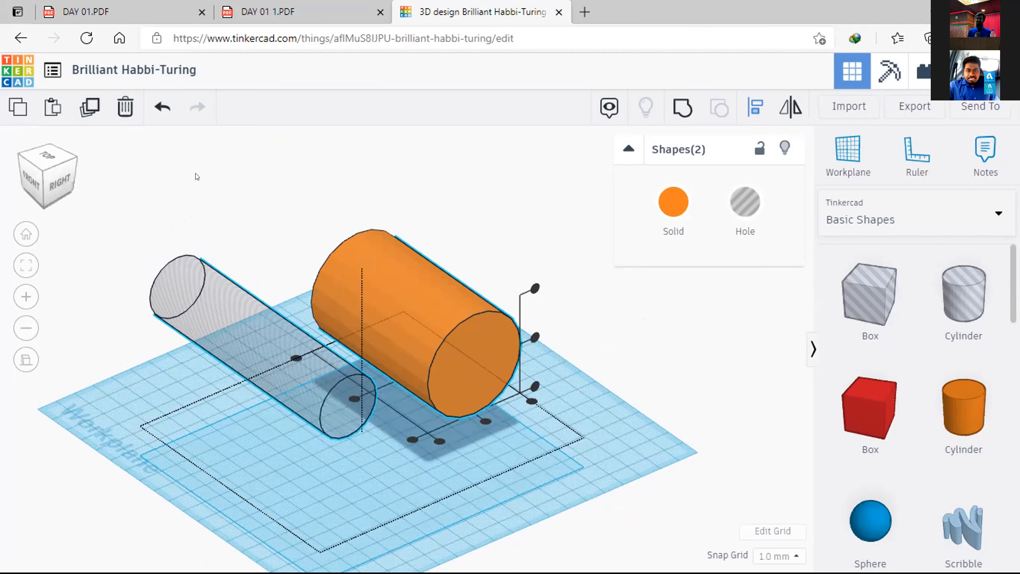
pyautogui.moveTo(254, 289); pyautogui.dragTo(469, 324, button='right')
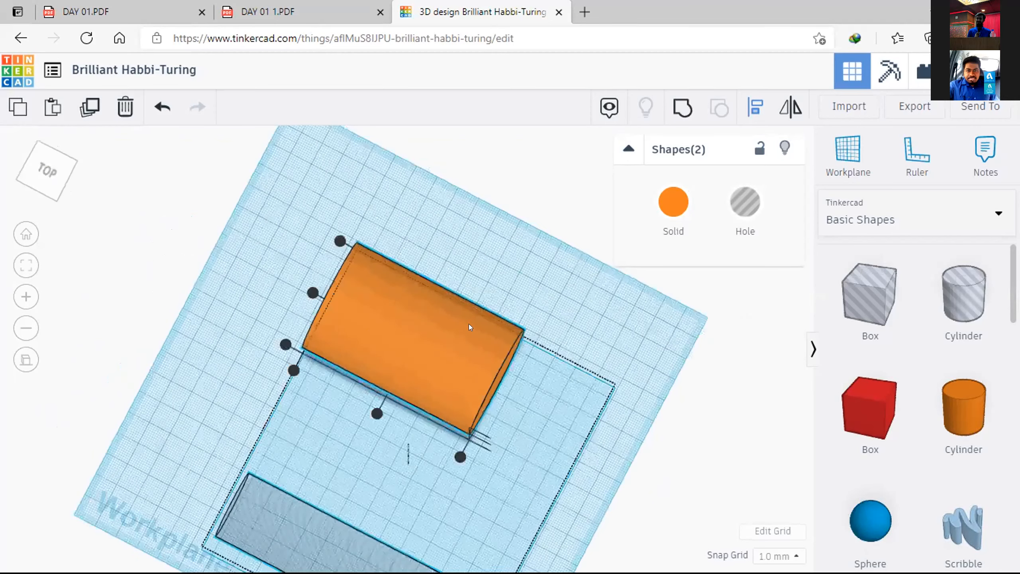
pyautogui.moveTo(387, 244); pyautogui.dragTo(433, 338, button='right')
pyautogui.moveTo(538, 337); pyautogui.dragTo(527, 340, button='right')
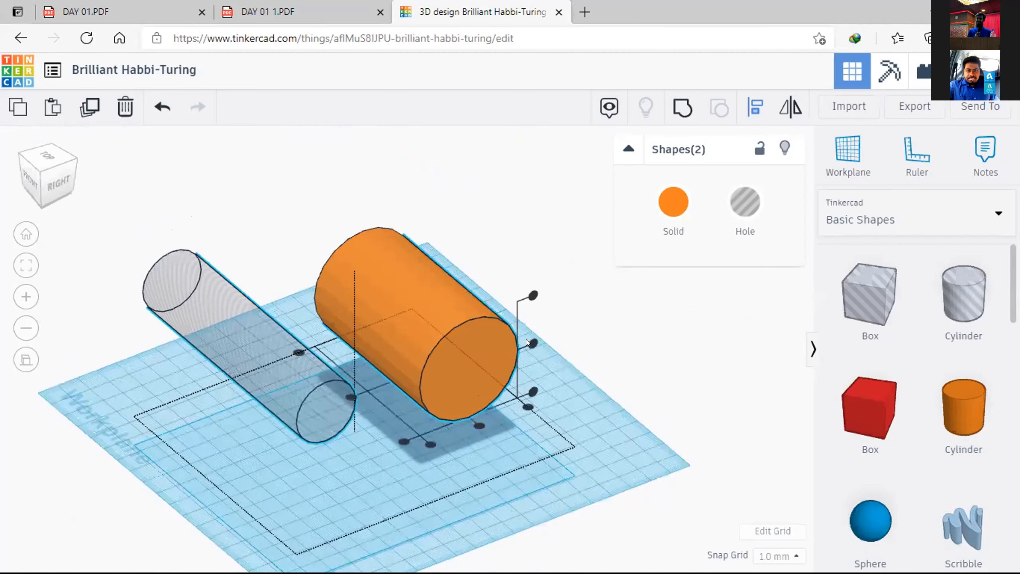
pyautogui.click(478, 425)
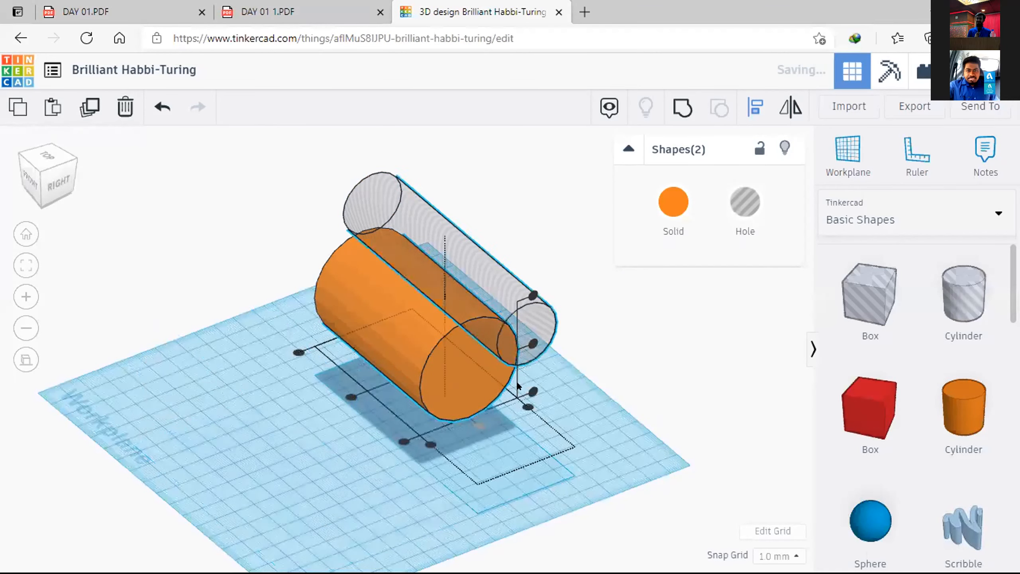
pyautogui.click(531, 345)
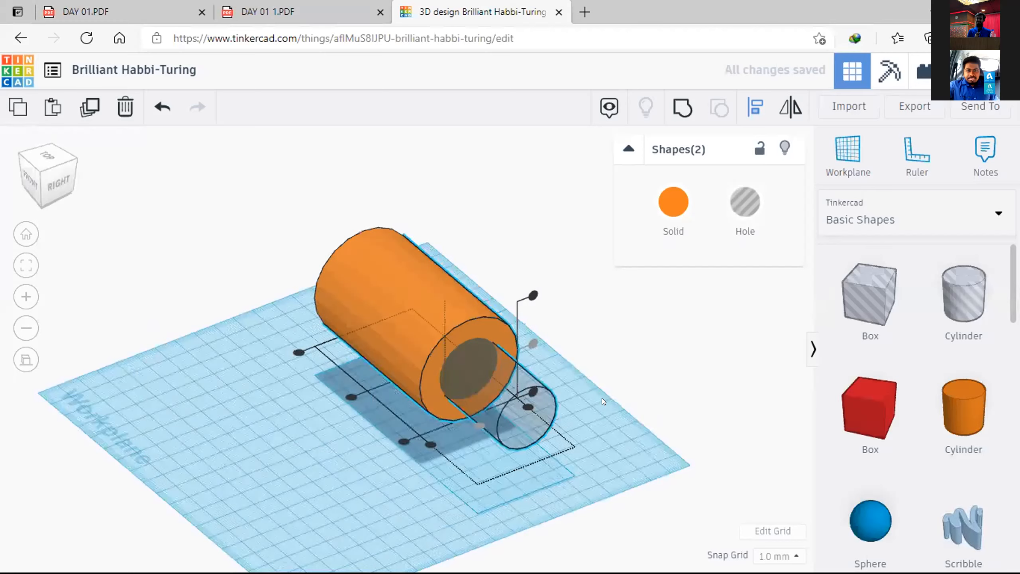
pyautogui.click(602, 397)
pyautogui.moveTo(601, 408); pyautogui.dragTo(566, 328, button='right')
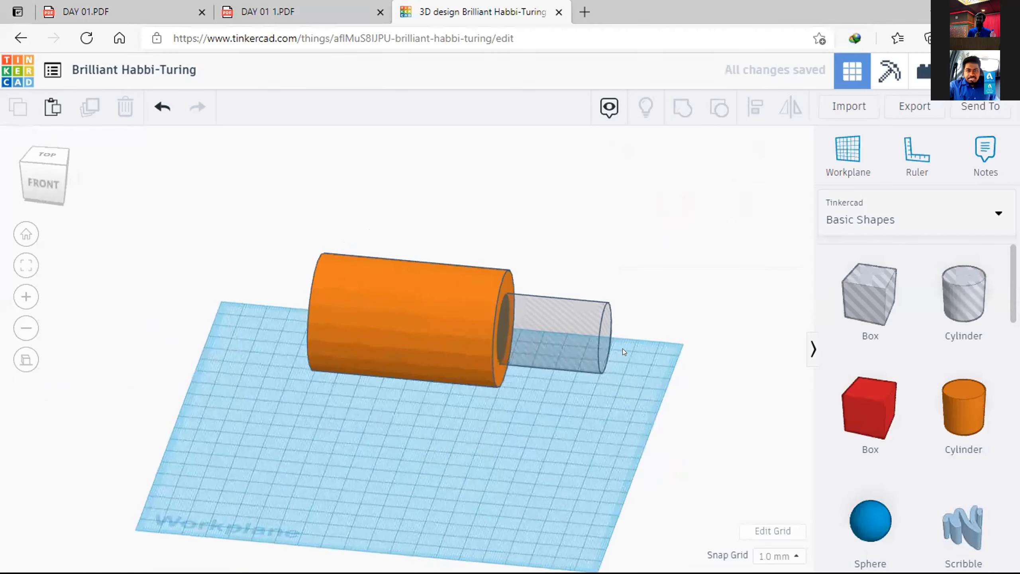
# Step: Lengthen the hole cylinder so that it protrudes from both ends of the orange cylinder
pyautogui.click(598, 360)
pyautogui.moveTo(399, 411); pyautogui.dragTo(312, 432, button='middle')
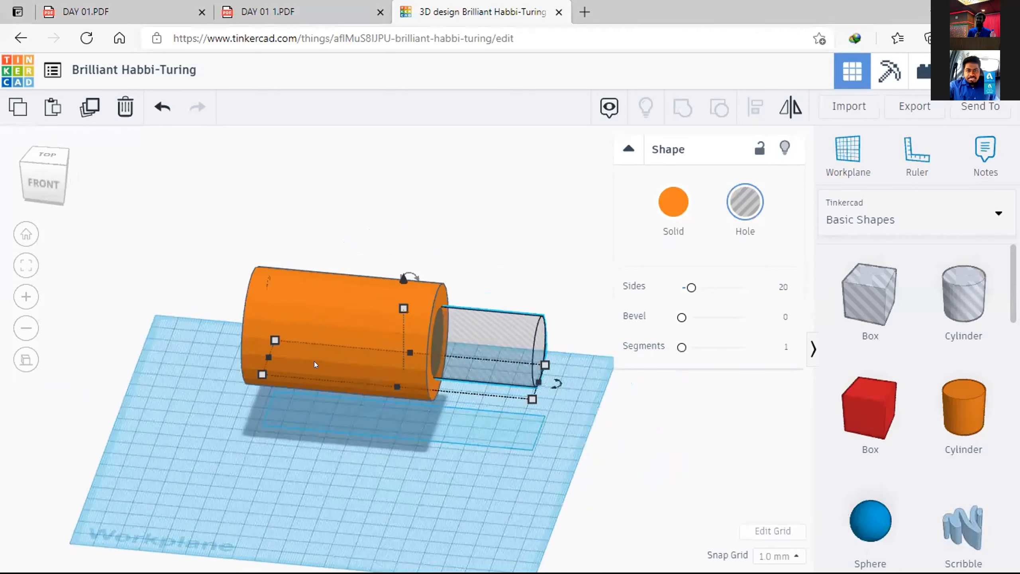
pyautogui.moveTo(269, 357); pyautogui.dragTo(217, 445)
pyautogui.click(217, 445)
pyautogui.moveTo(216, 444); pyautogui.dragTo(239, 408, button='right')
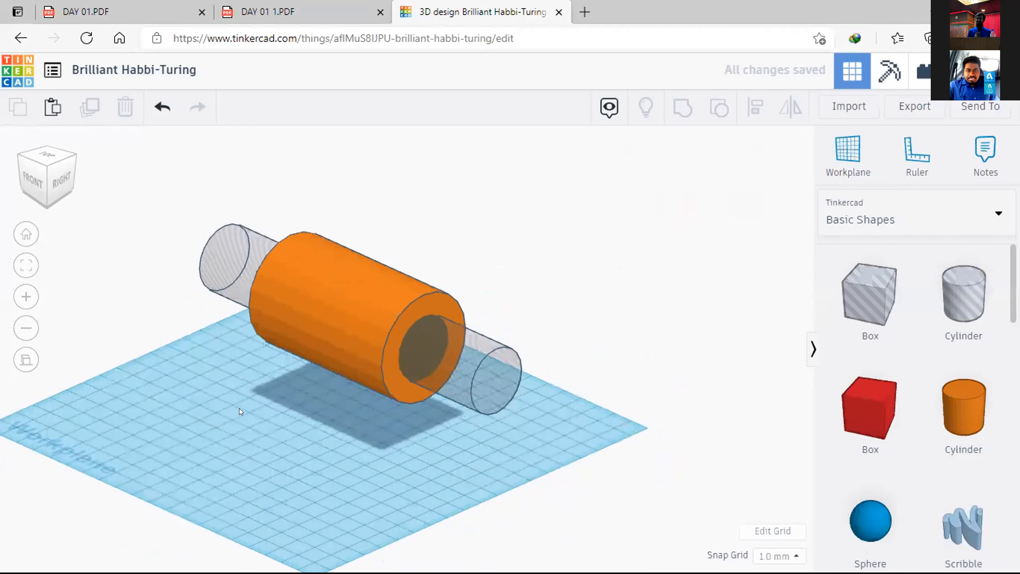
# Step: Place a box beside the orange cylinder, make it solid, and check the arm dimensions in the DAY 01 1.PDF drawing
pyautogui.moveTo(880, 293); pyautogui.dragTo(207, 448)
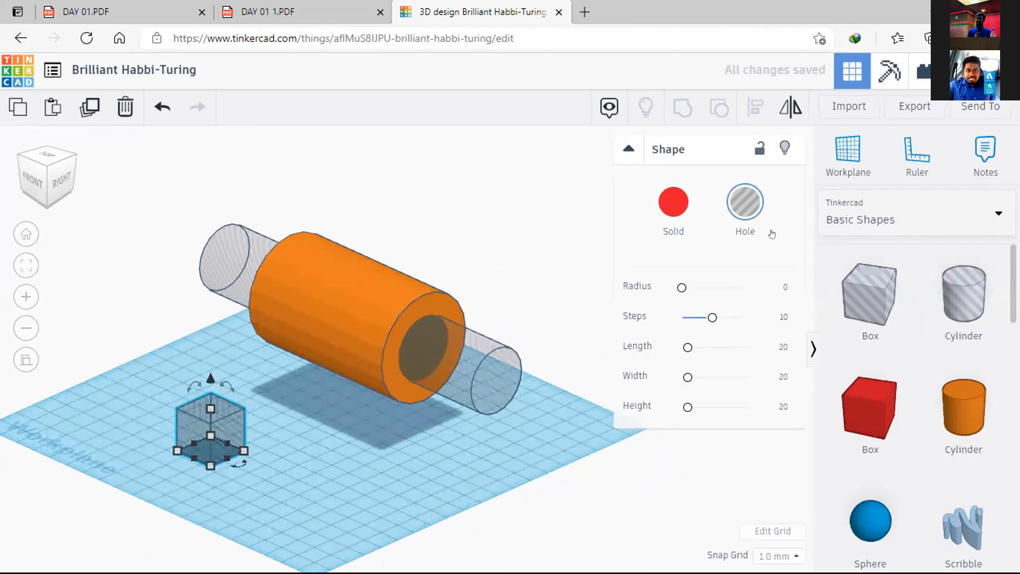
pyautogui.click(677, 207)
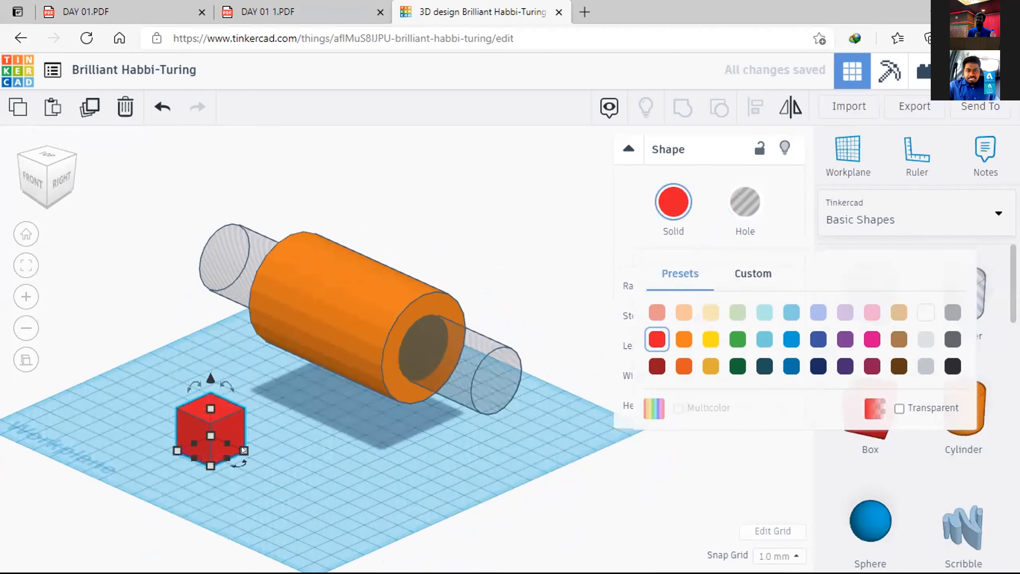
pyautogui.click(268, 11)
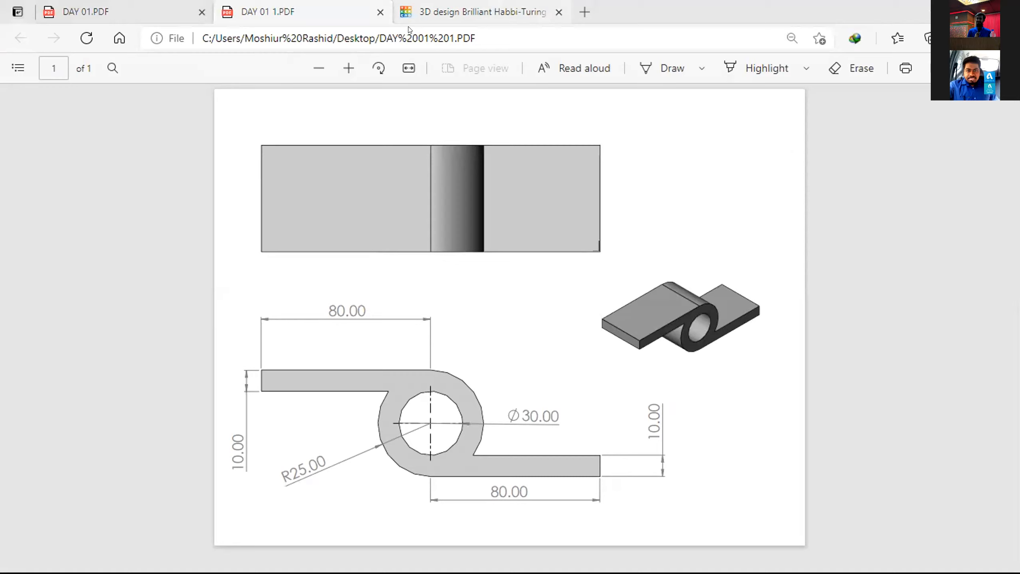
pyautogui.click(574, 125)
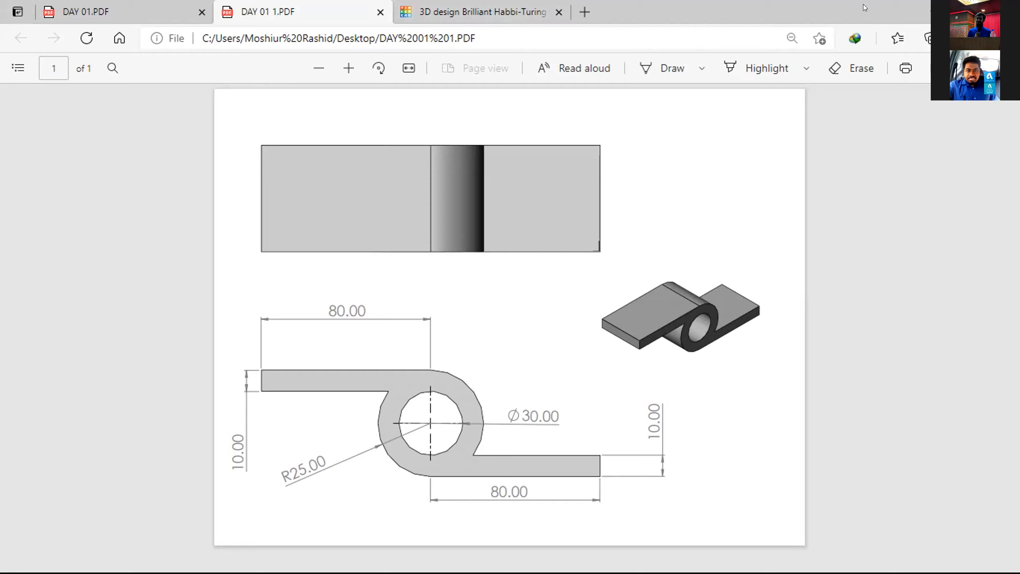
pyautogui.click(454, 12)
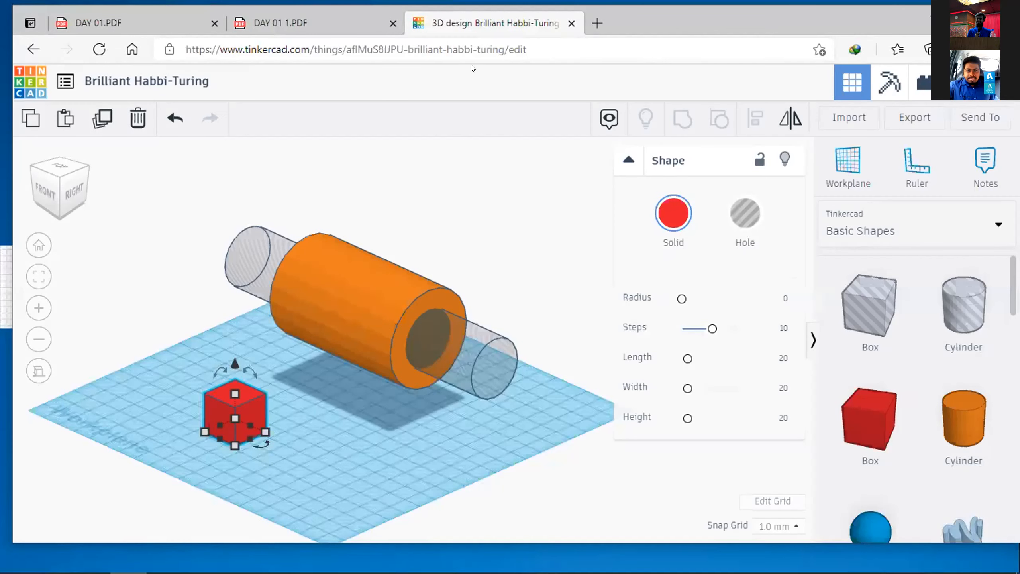
# Step: Size the red box as a flat plate with an 80 × 80 mm base and a height of 10 mm
pyautogui.moveTo(265, 432)
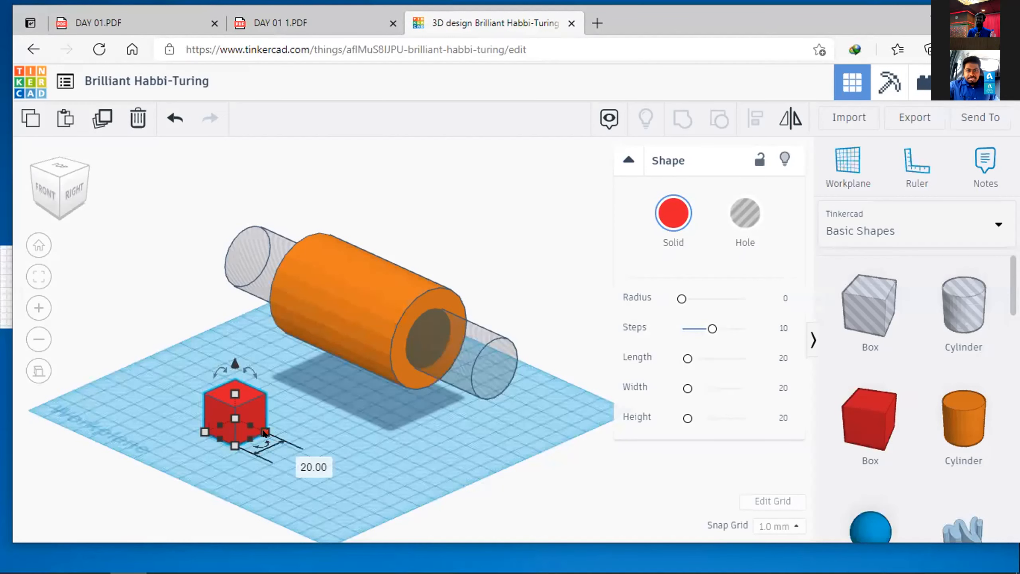
pyautogui.click(327, 461)
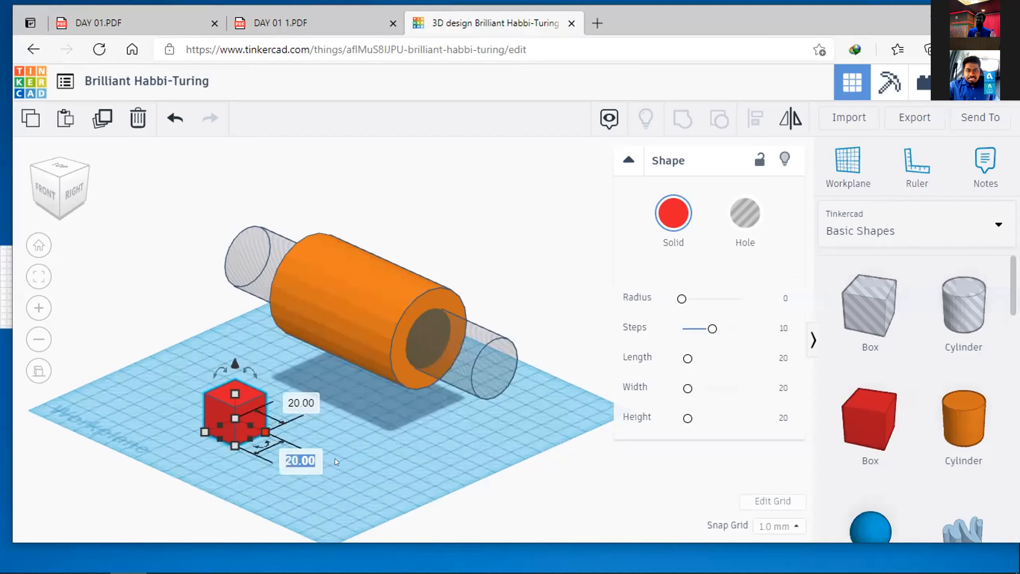
pyautogui.write('80')
pyautogui.press('Return')
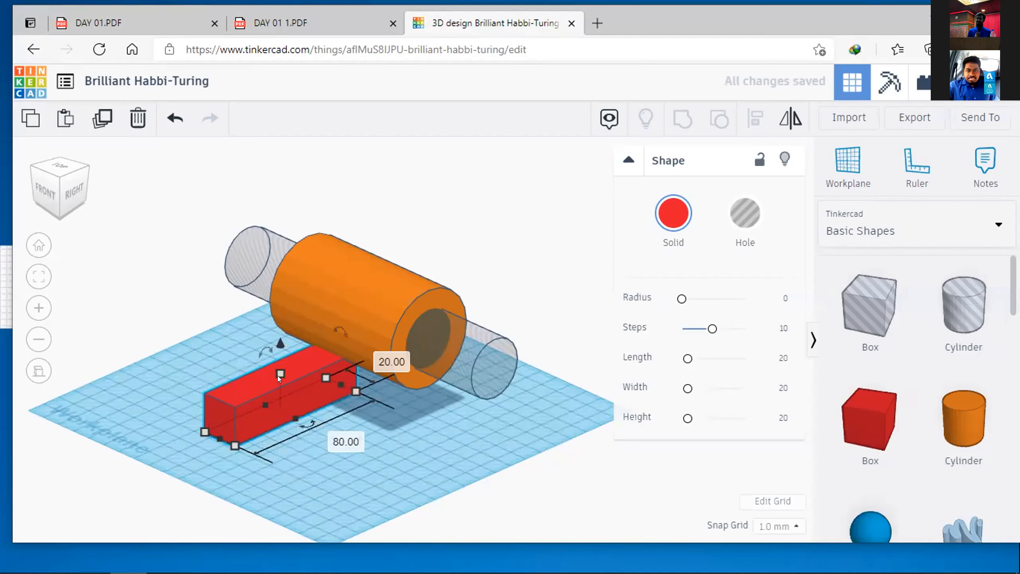
pyautogui.moveTo(278, 375)
pyautogui.click(339, 390)
pyautogui.write('10')
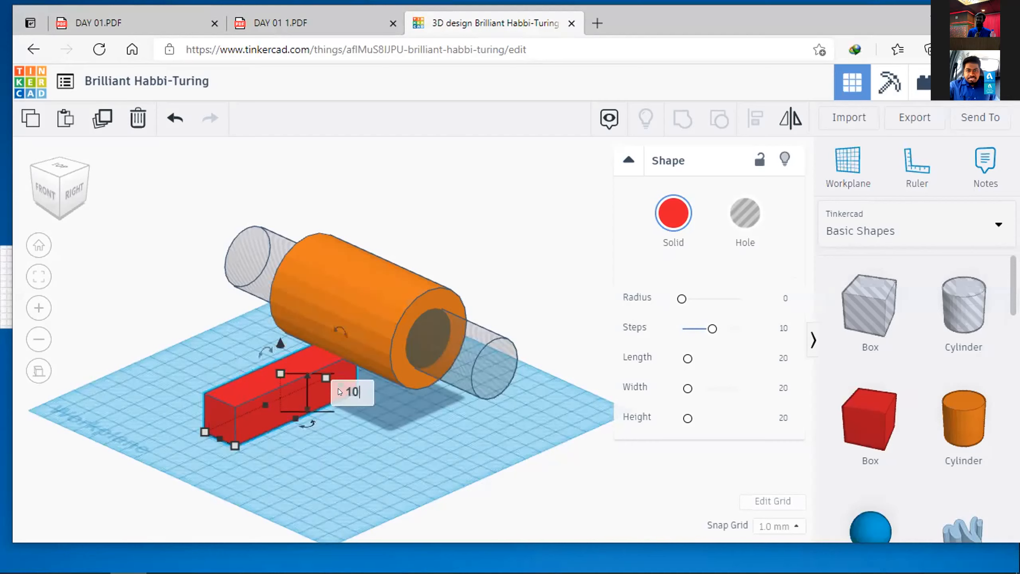
pyautogui.press('Return')
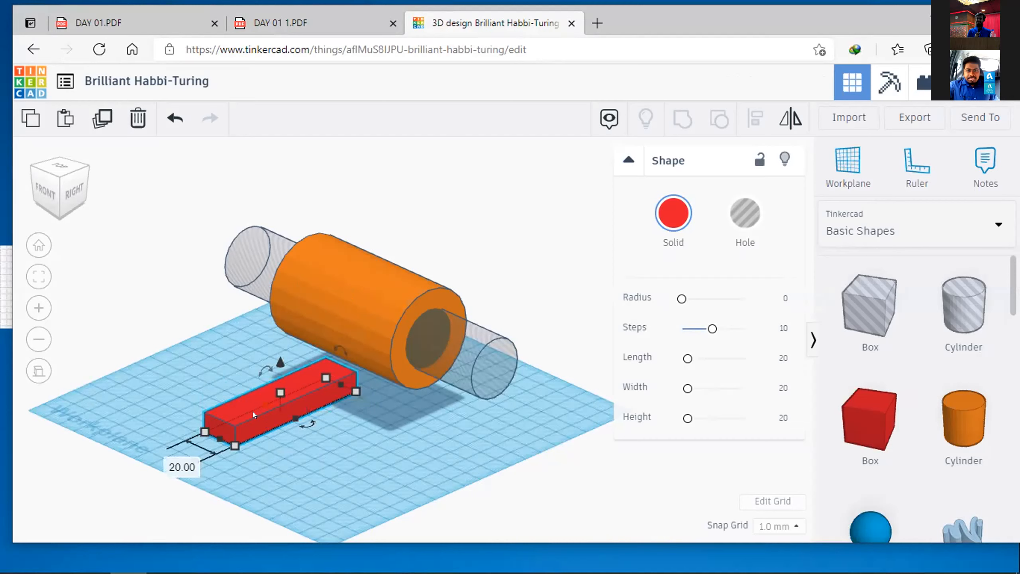
pyautogui.click(173, 459)
pyautogui.write('80')
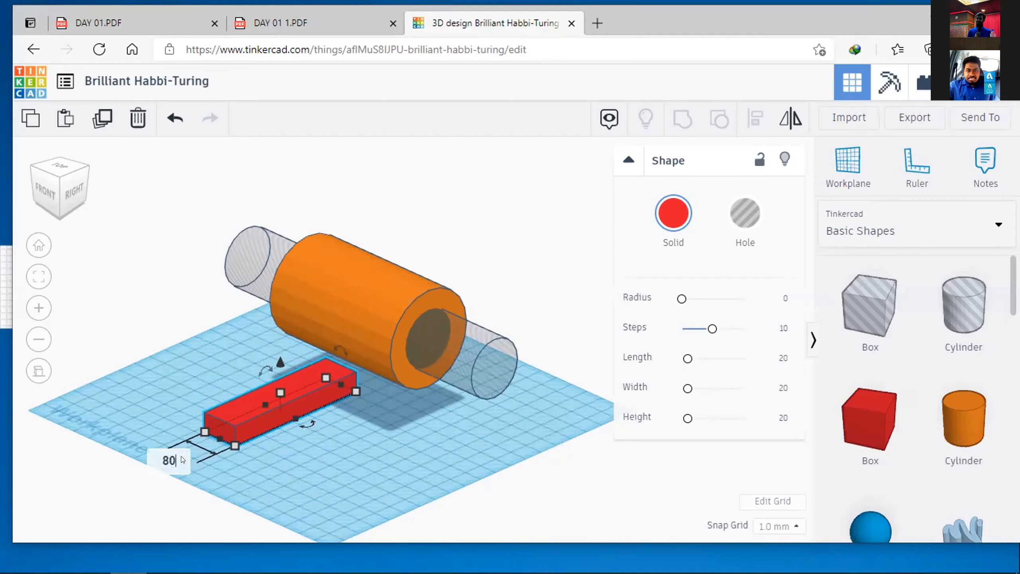
pyautogui.press('Return')
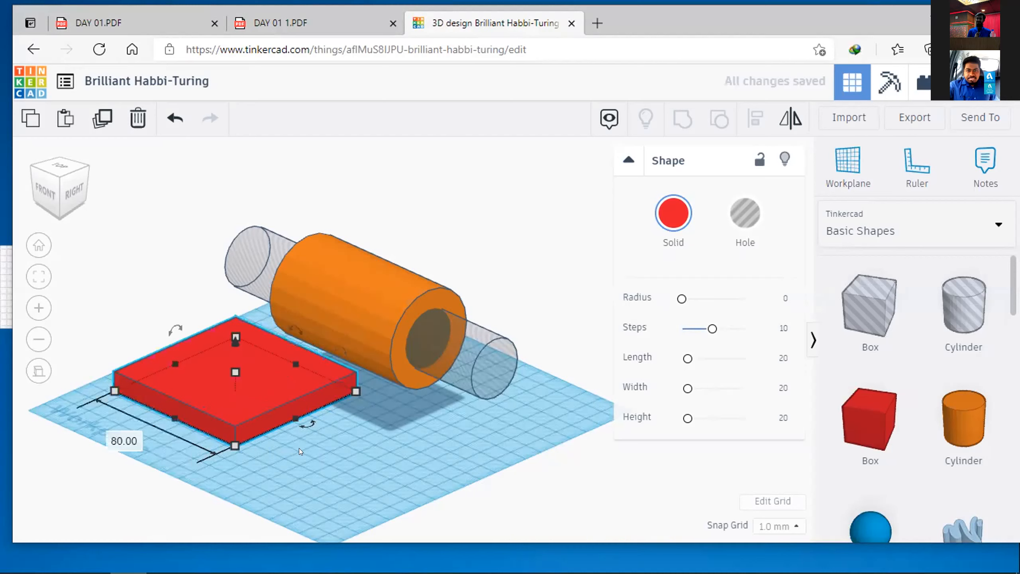
# Step: Align the red plate with the orange cylinder, setting their tops flush and centring the plate in both horizontal directions
pyautogui.click(394, 434)
pyautogui.moveTo(417, 488); pyautogui.dragTo(316, 317, button='right')
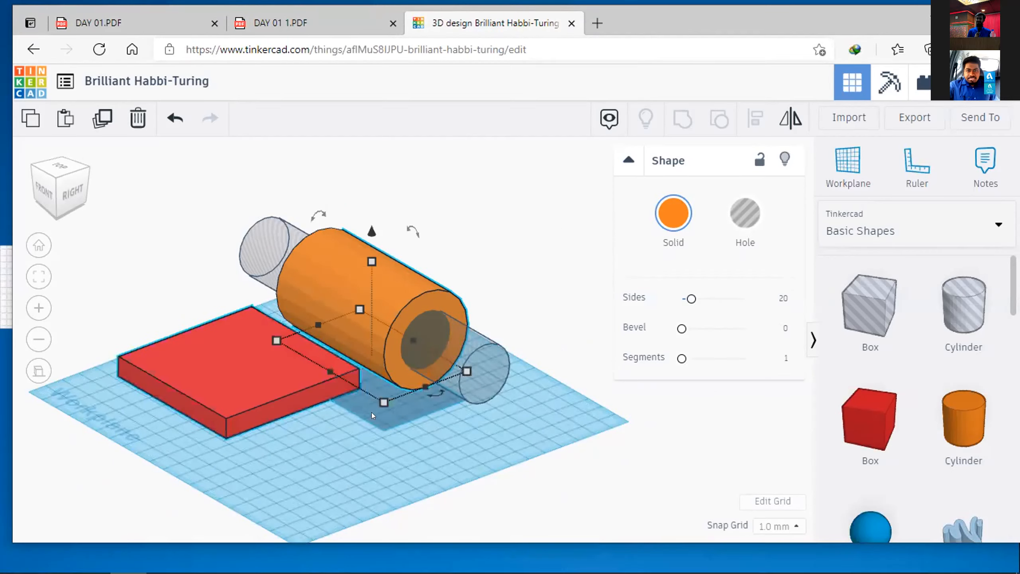
pyautogui.hotkey('ctrl', 'a')
pyautogui.press('l')
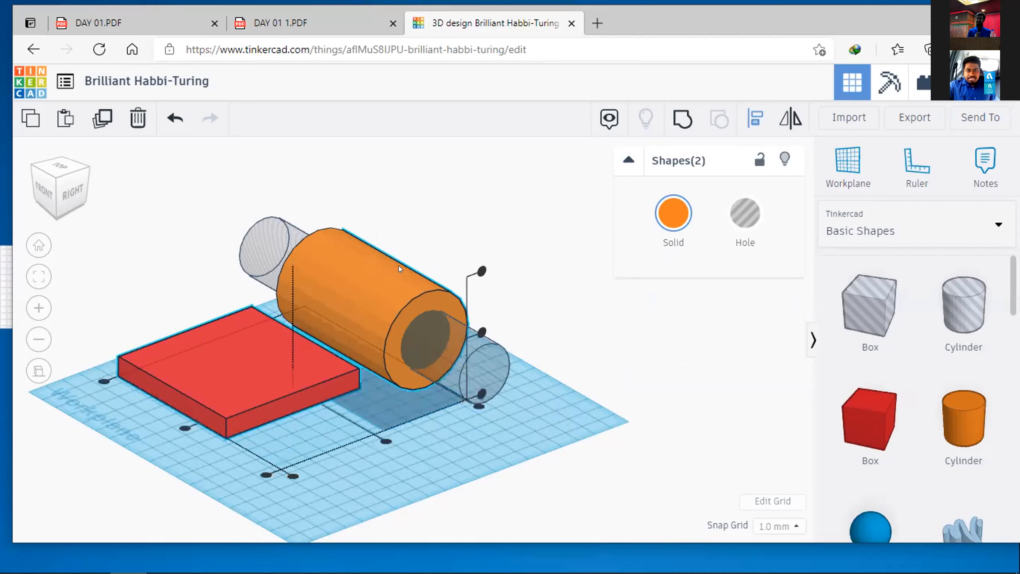
pyautogui.click(481, 269)
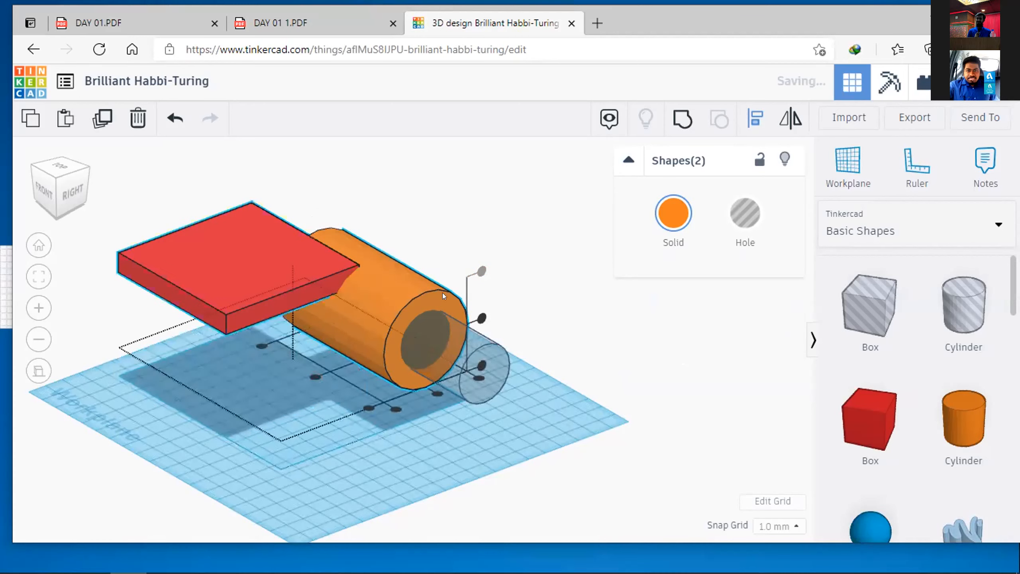
pyautogui.click(312, 376)
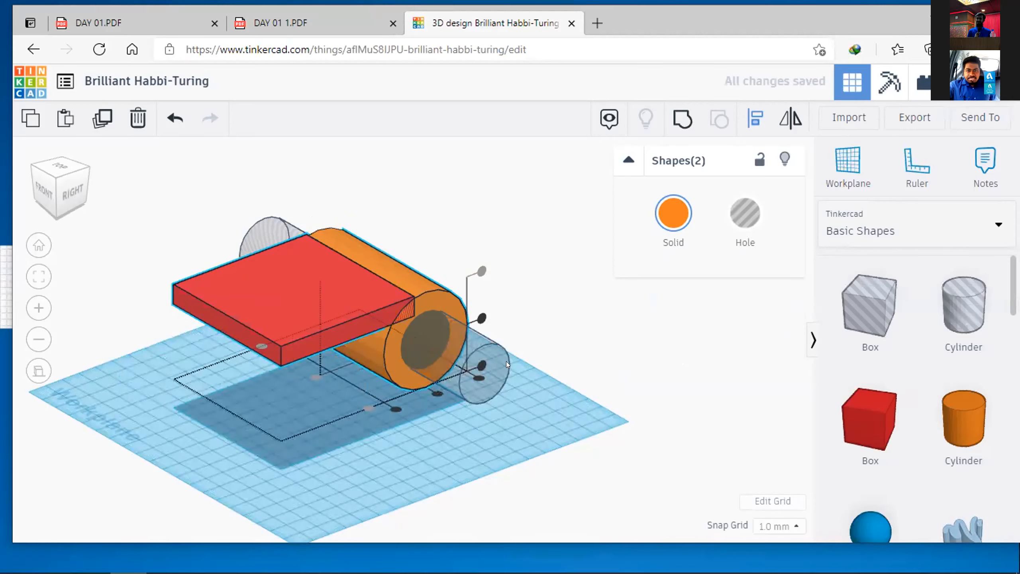
pyautogui.moveTo(565, 367); pyautogui.dragTo(457, 374, button='right')
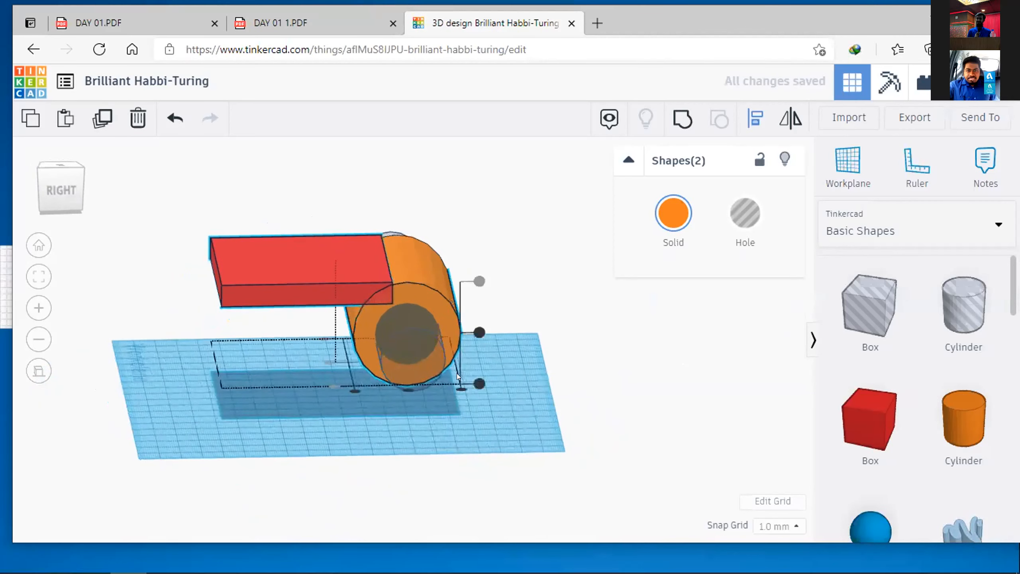
pyautogui.click(406, 386)
pyautogui.moveTo(479, 446); pyautogui.dragTo(600, 434, button='right')
pyautogui.click(600, 434)
# Step: Slide the red plate 36 mm sideways off the cylinder's centre, keeping its offset in the other horizontal direction at 0 mm
pyautogui.moveTo(567, 377); pyautogui.dragTo(459, 256, button='right')
pyautogui.click(477, 275)
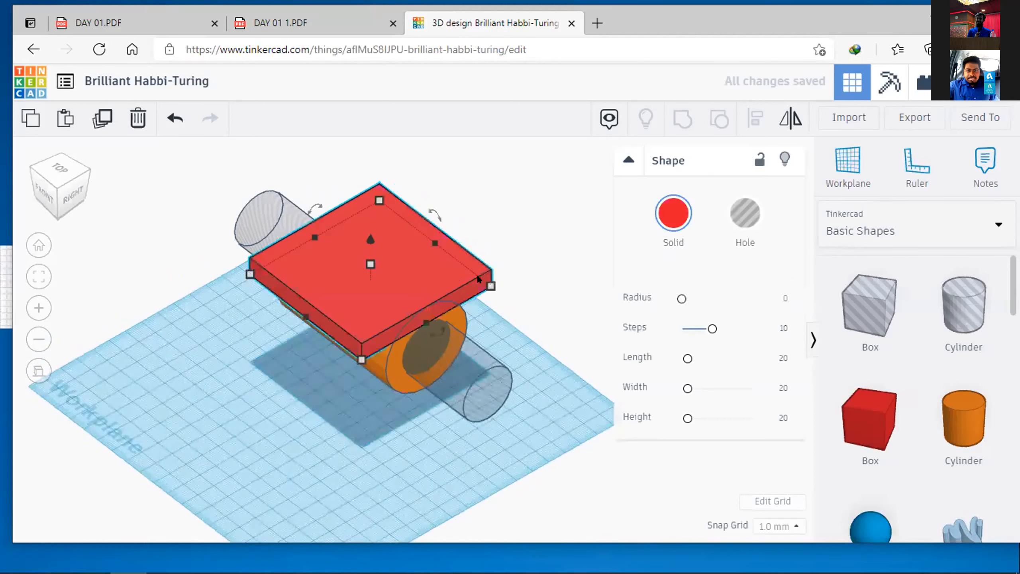
pyautogui.moveTo(418, 267); pyautogui.dragTo(360, 301)
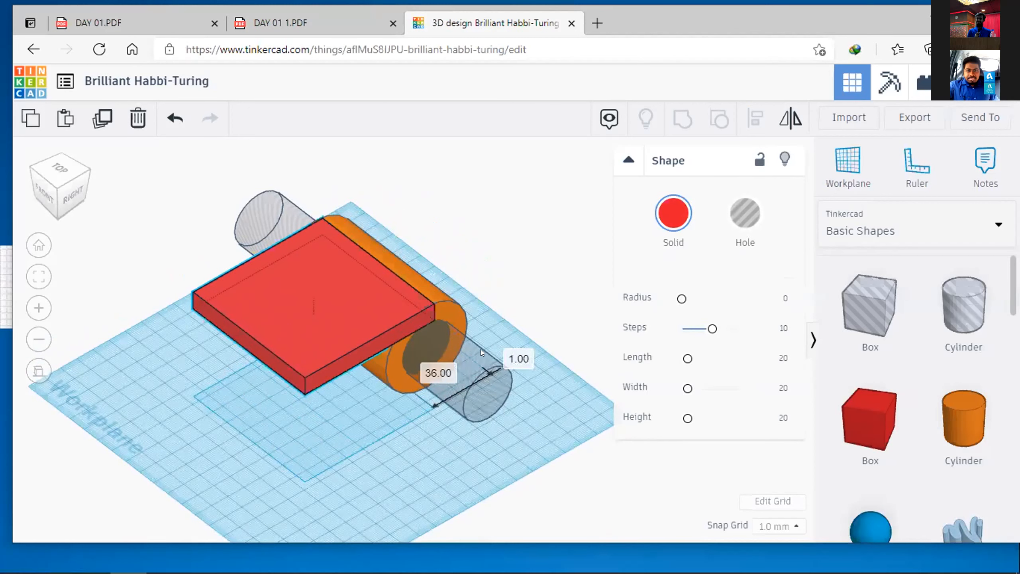
pyautogui.click(519, 358)
pyautogui.write('0')
pyautogui.press('Return')
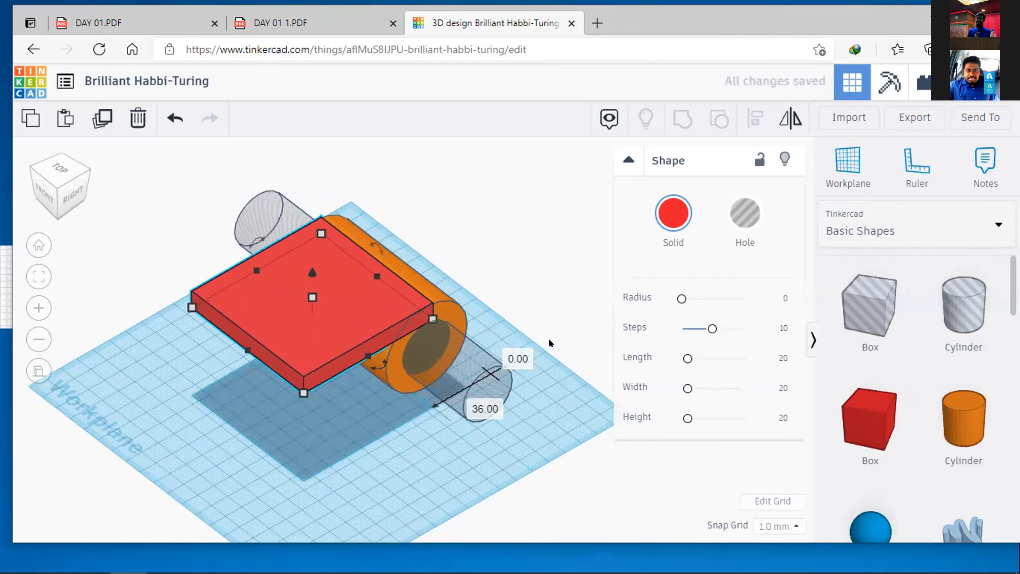
# Step: Nudge the red plate sideways until its inner edge lines up with the cylinder's vertical centreline
pyautogui.moveTo(348, 182); pyautogui.dragTo(340, 306, button='right')
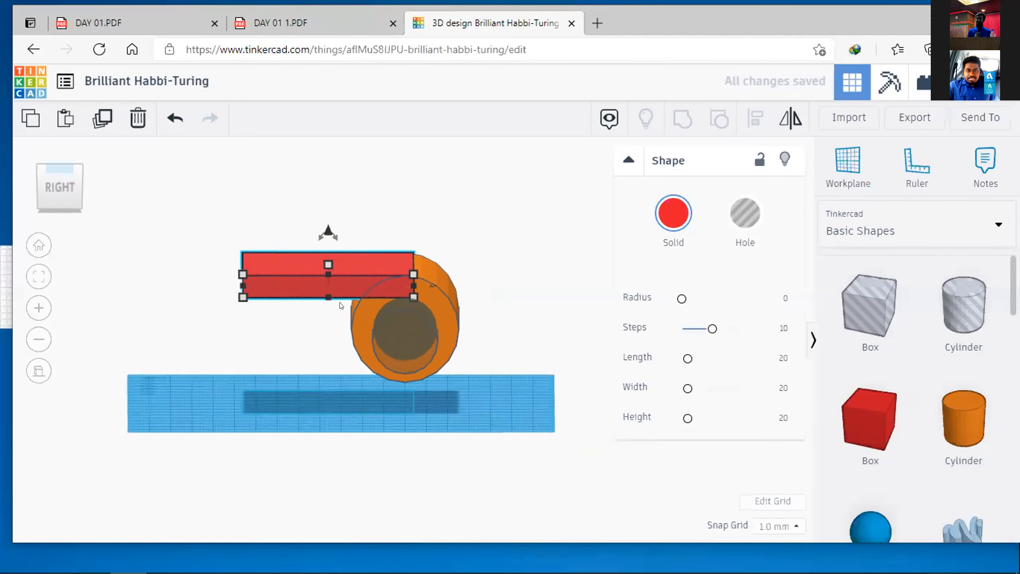
pyautogui.press('Left')
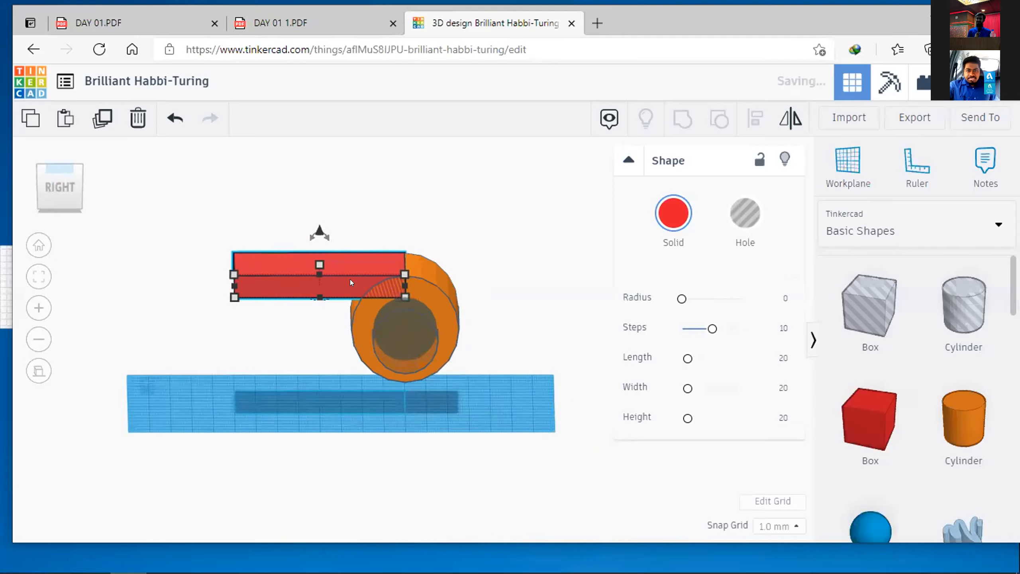
pyautogui.press('Right')
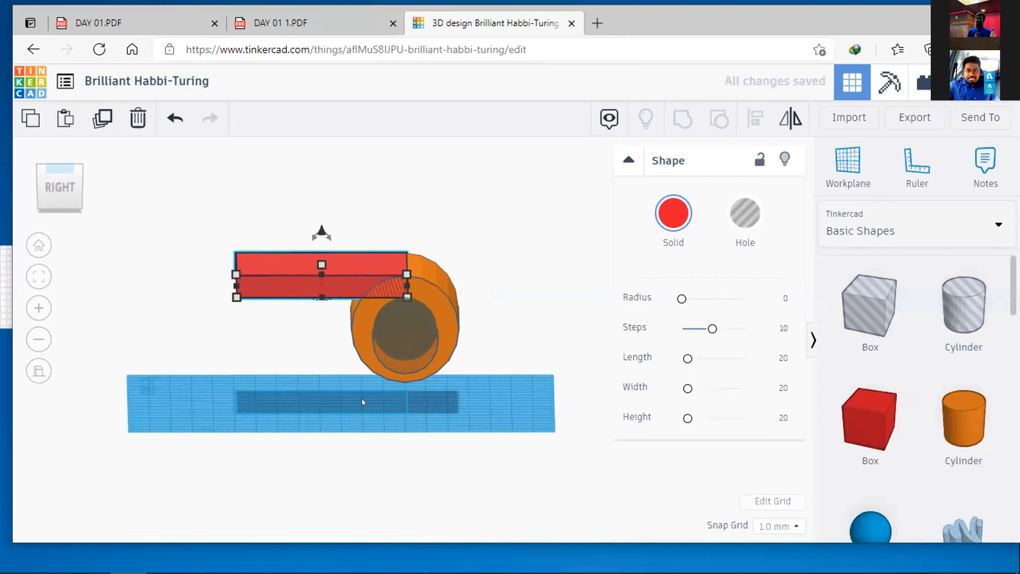
pyautogui.click(407, 421)
pyautogui.moveTo(407, 421); pyautogui.dragTo(457, 432, button='right')
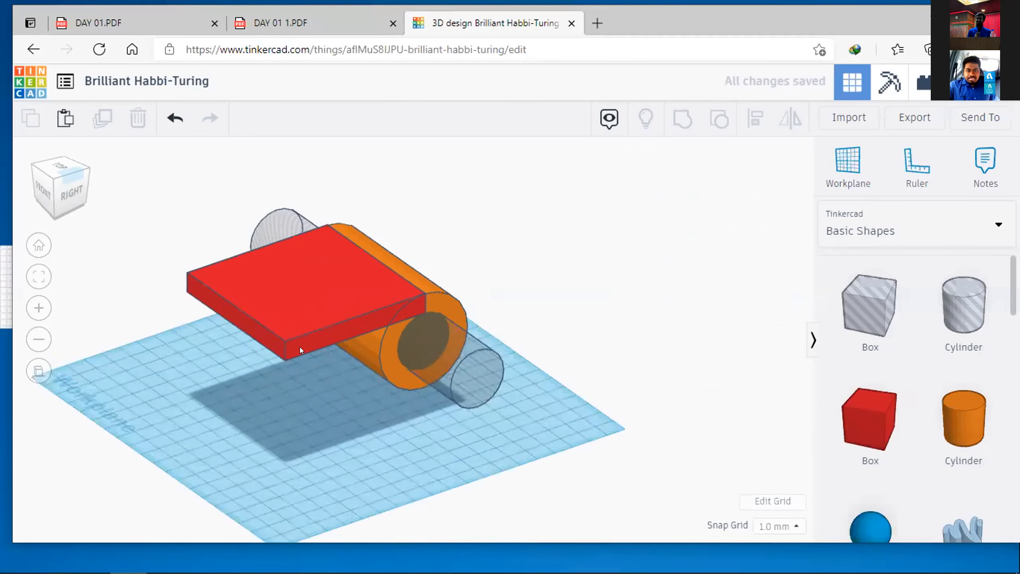
# Step: Duplicate the red plate and lower the copy beneath the orange cylinder
pyautogui.click(302, 305)
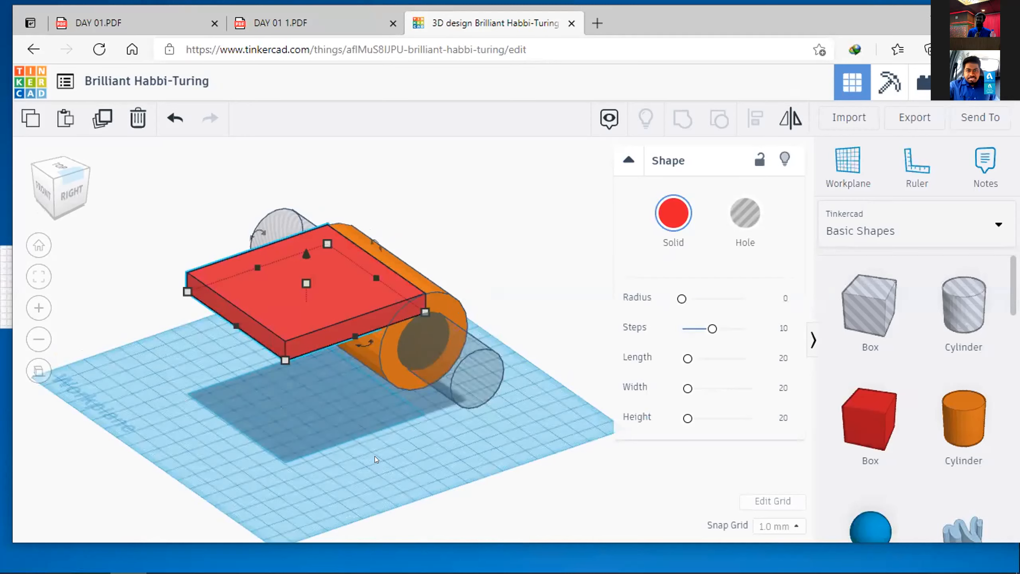
pyautogui.hotkey('ctrl', 'd')
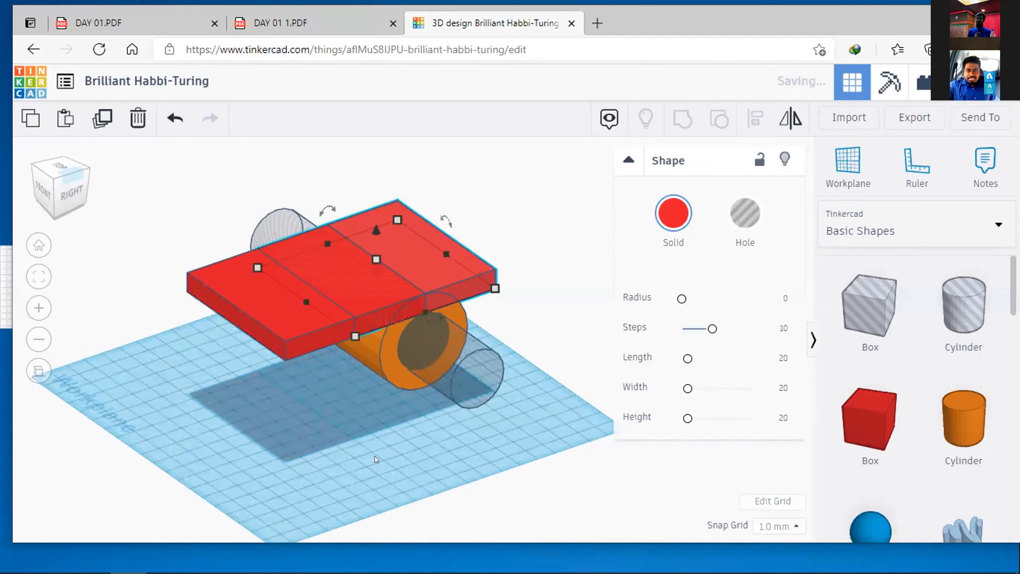
pyautogui.moveTo(554, 395); pyautogui.dragTo(457, 396, button='right')
pyautogui.moveTo(400, 222); pyautogui.dragTo(409, 350)
pyautogui.click(243, 397)
pyautogui.moveTo(280, 386); pyautogui.dragTo(462, 313, button='right')
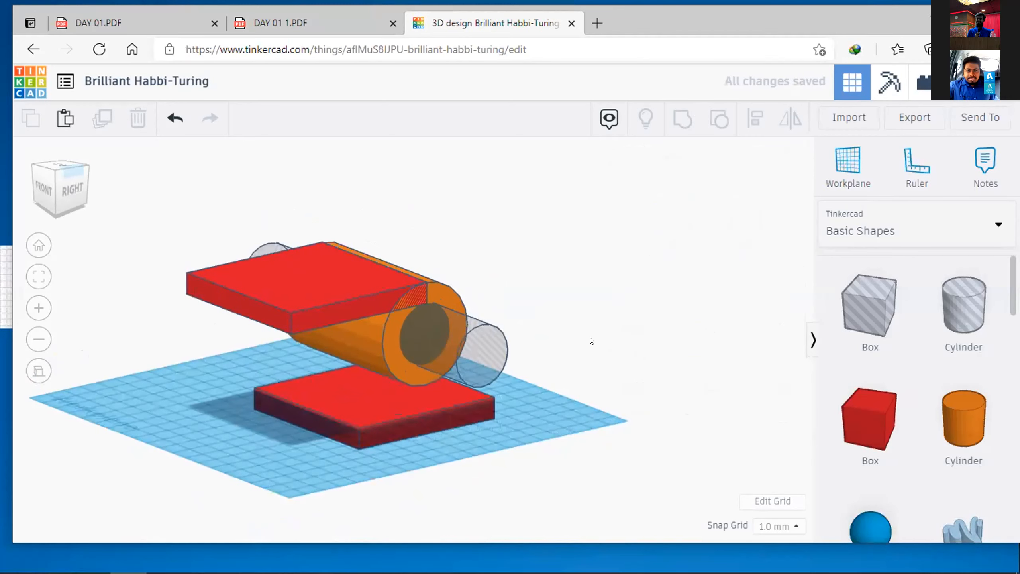
# Step: Align the lower red plate with the orange cylinder so that their bottoms are flush
pyautogui.click(380, 365)
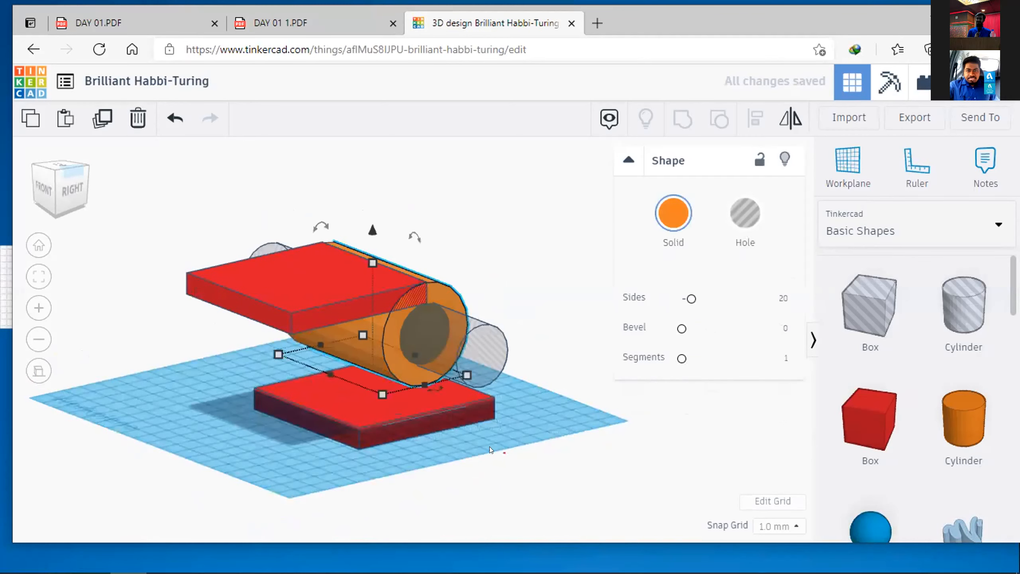
pyautogui.keyDown('shift'); pyautogui.click(364, 407); pyautogui.keyUp('shift')
pyautogui.press('l')
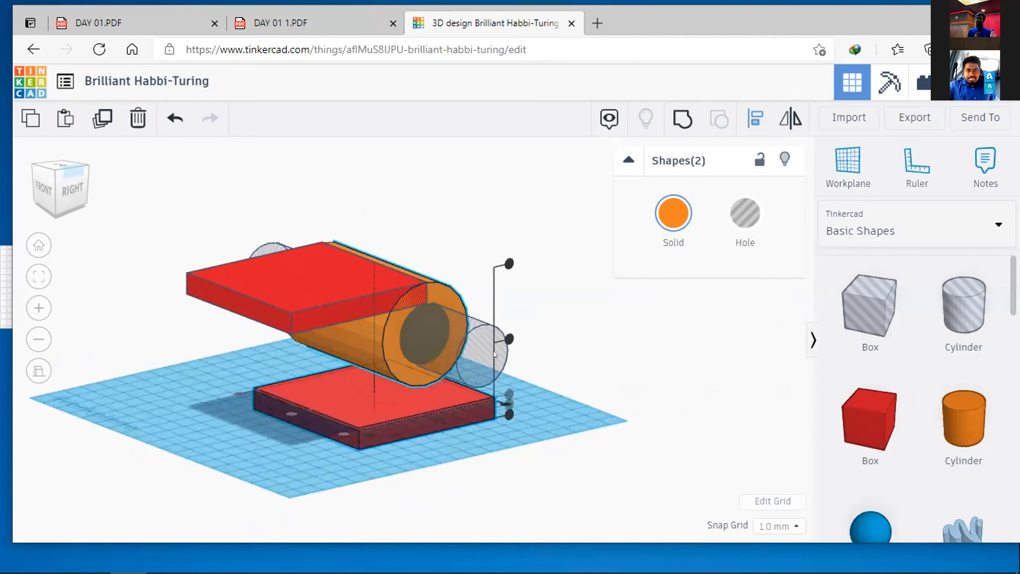
pyautogui.moveTo(518, 376); pyautogui.dragTo(466, 314, button='right')
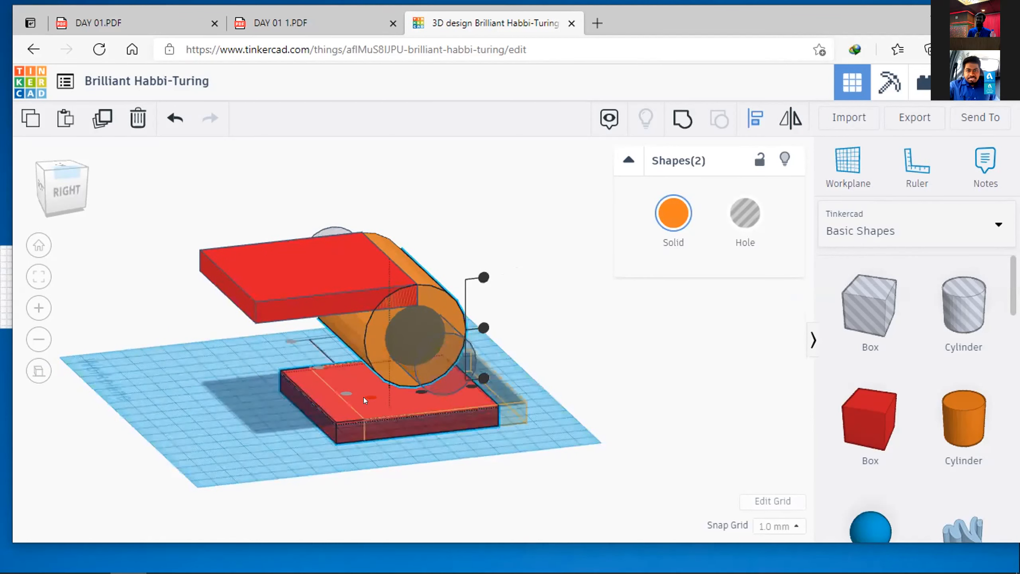
pyautogui.moveTo(406, 419); pyautogui.dragTo(529, 365, button='right')
pyautogui.click(580, 379)
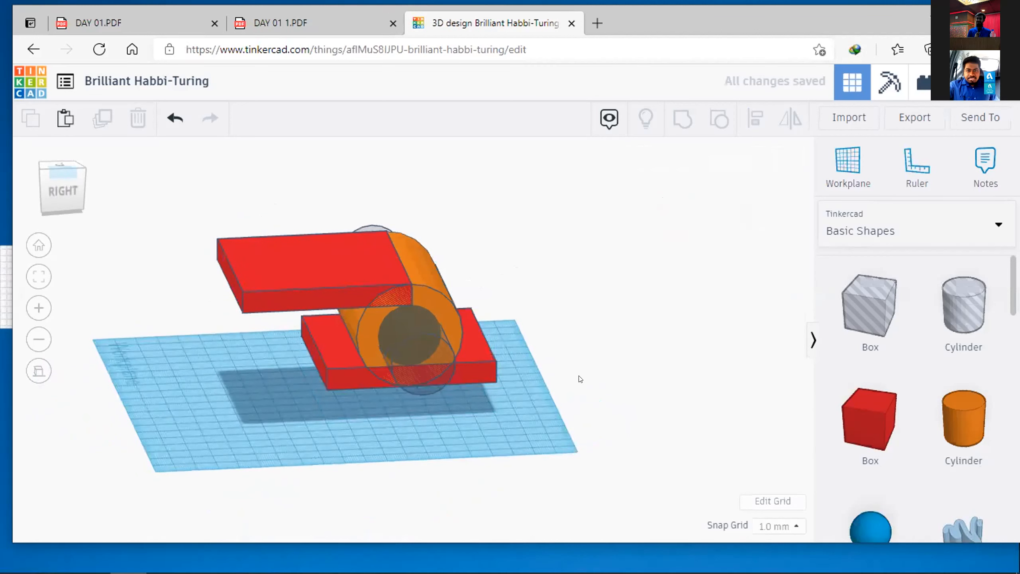
# Step: Move the lower plate sideways, opposite to the upper one, until its inner edge meets the cylinder's centreline
pyautogui.click(482, 375)
pyautogui.press('Right')
pyautogui.press('Right')
pyautogui.press('Right')
pyautogui.press('Right')
pyautogui.press('Right')
pyautogui.press('Right')
pyautogui.press('Right')
pyautogui.press('Right')
pyautogui.press('Right')
pyautogui.press('Right')
pyautogui.press('Right')
pyautogui.press('Right')
pyautogui.press('Right')
pyautogui.press('Right')
pyautogui.press('Right')
pyautogui.press('Right')
pyautogui.press('Right')
pyautogui.press('Right')
pyautogui.press('Right')
pyautogui.press('Right')
pyautogui.press('Right')
pyautogui.press('Right')
pyautogui.press('Right')
pyautogui.press('Right')
pyautogui.press('Right')
pyautogui.press('Right')
pyautogui.press('Right')
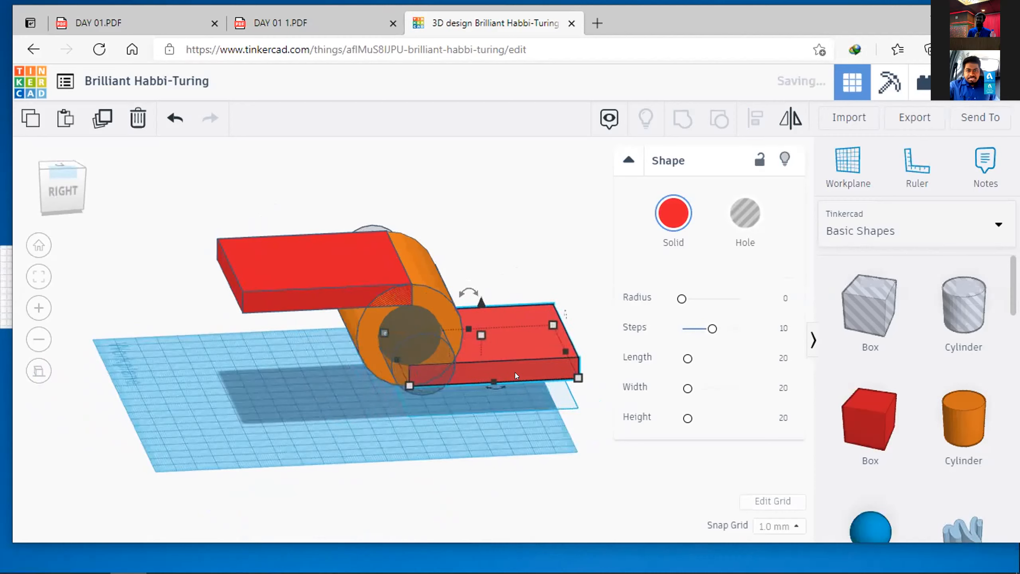
pyautogui.click(505, 462)
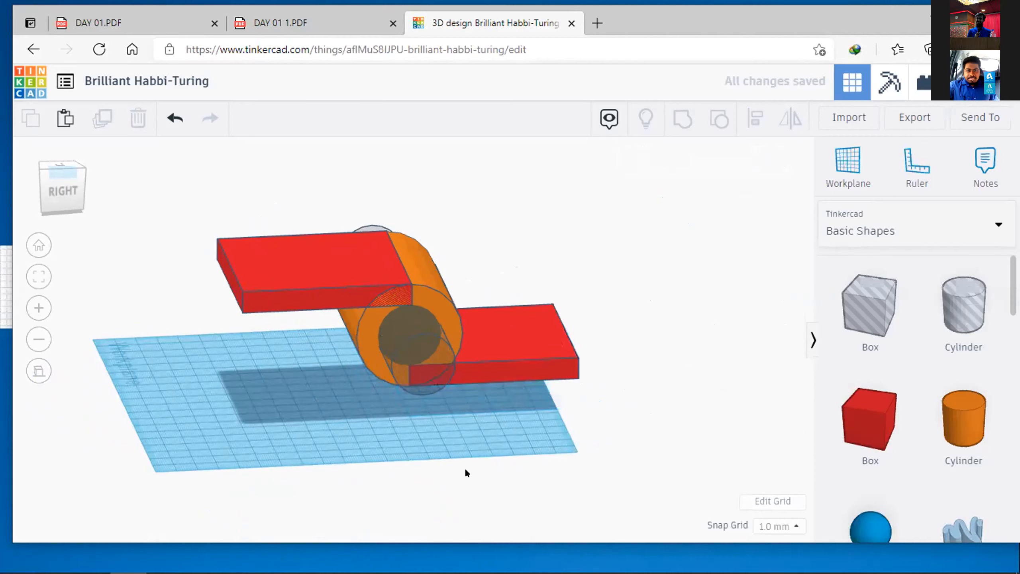
# Step: Group the upper red plate, the lower red plate and the orange cylinder into one solid, leaving the hole cylinder out
pyautogui.moveTo(431, 432); pyautogui.dragTo(470, 461, button='right')
pyautogui.scroll(5, 387, 387)
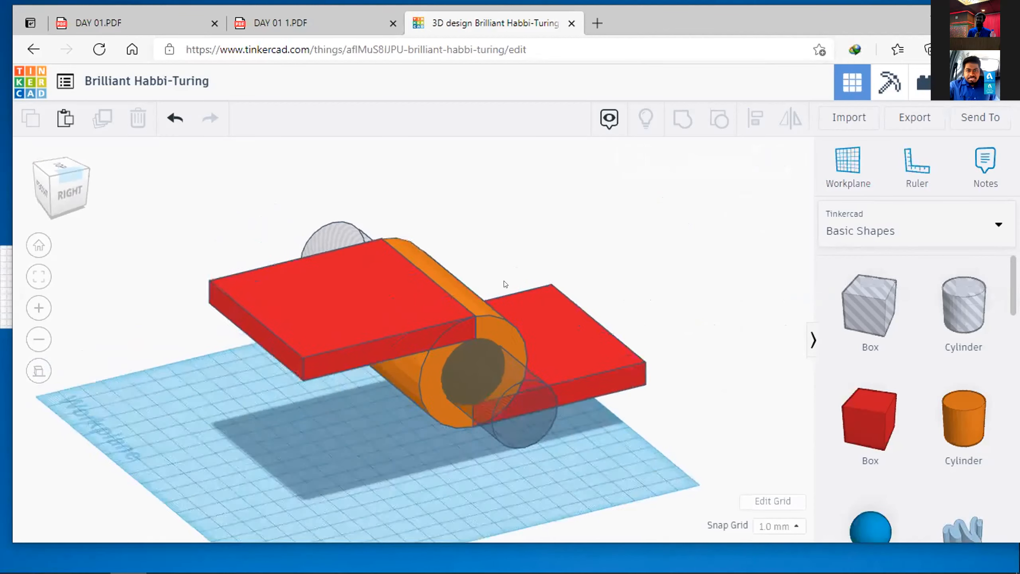
pyautogui.click(602, 326)
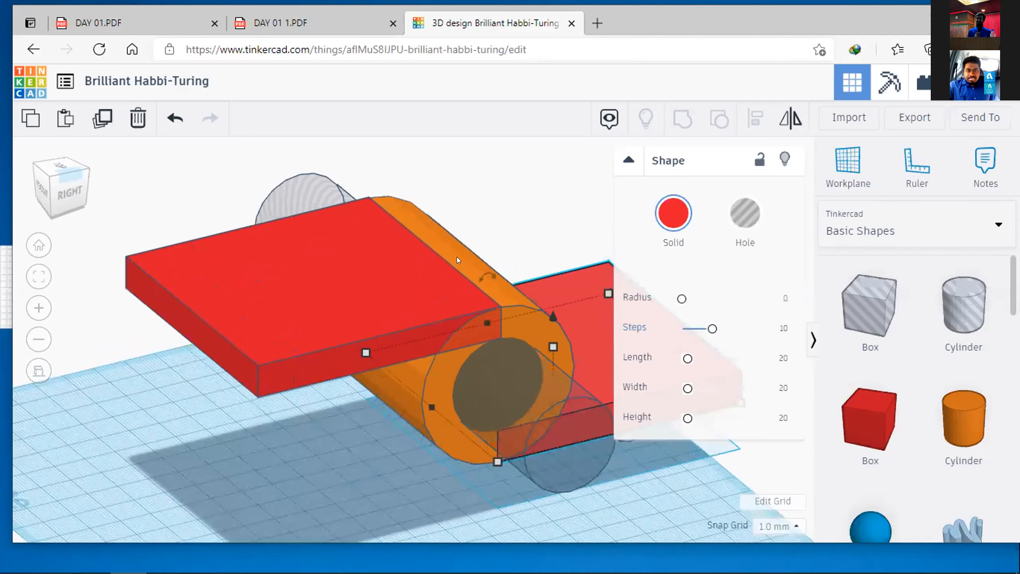
pyautogui.click(491, 222)
pyautogui.click(579, 289)
pyautogui.click(538, 238)
pyautogui.click(575, 280)
pyautogui.keyDown('shift'); pyautogui.click(443, 230); pyautogui.keyUp('shift')
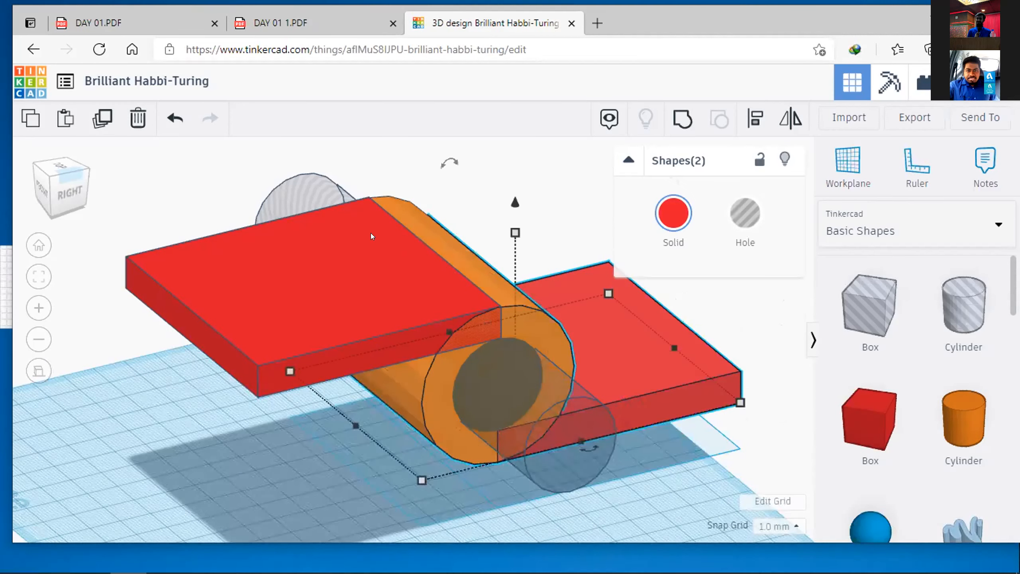
pyautogui.keyDown('shift'); pyautogui.click(300, 267); pyautogui.keyUp('shift')
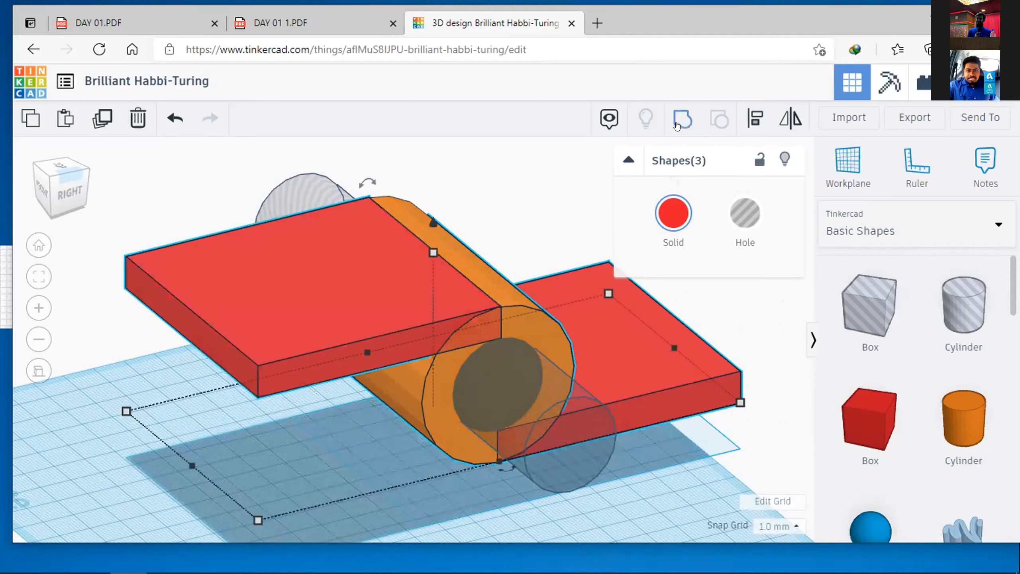
pyautogui.hotkey('ctrl', 'g')
# Step: Change the solid colour of the grouped plates and cylinder to green
pyautogui.click(673, 213)
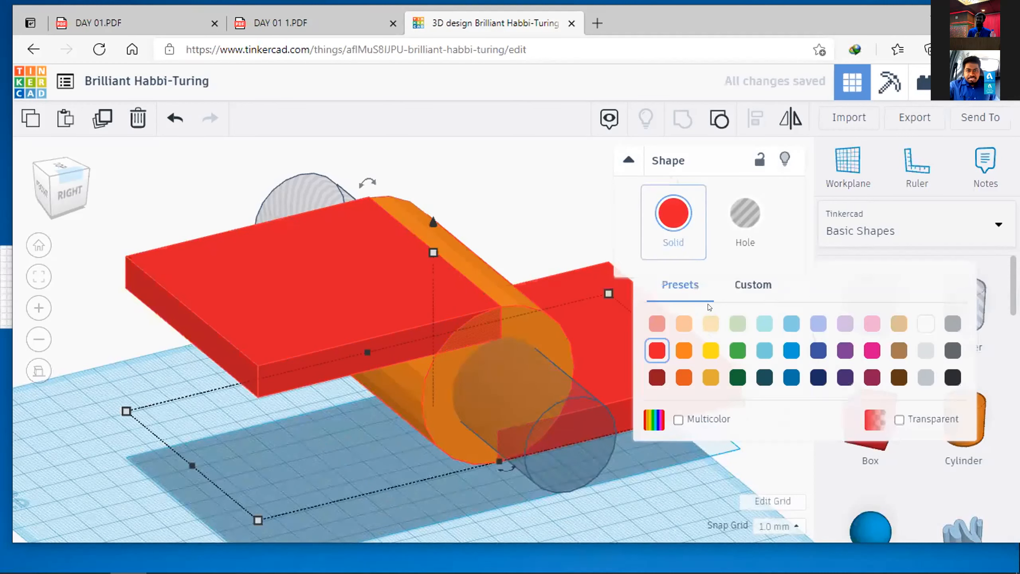
pyautogui.click(737, 350)
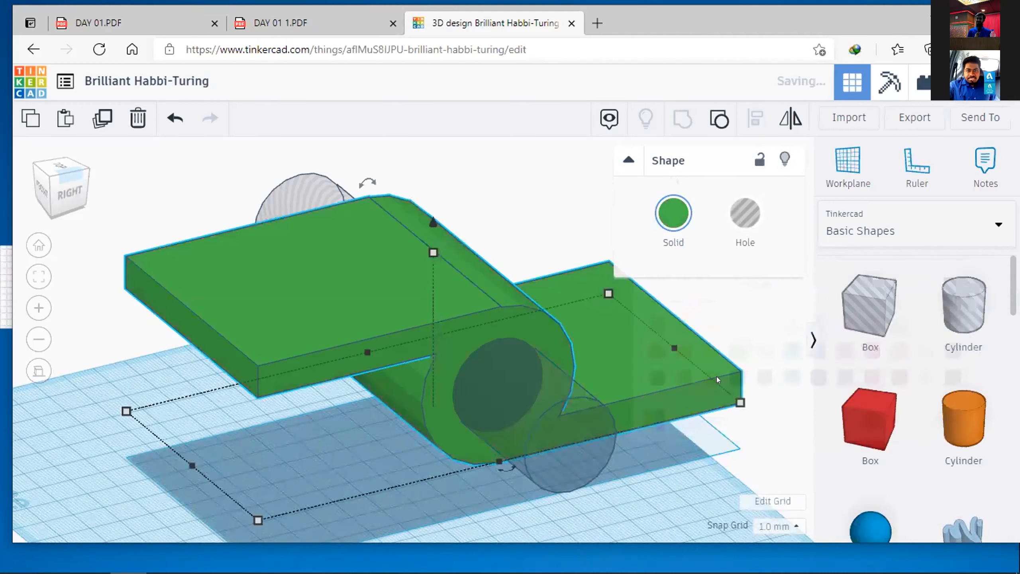
pyautogui.click(695, 477)
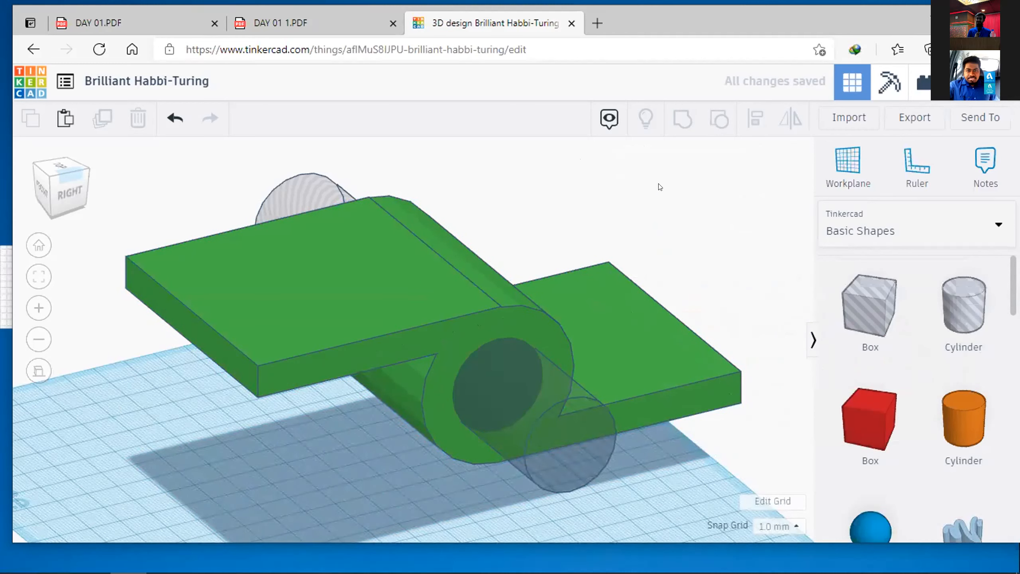
# Step: Group the green body with the hole cylinder to cut the bore through the part
pyautogui.click(621, 326)
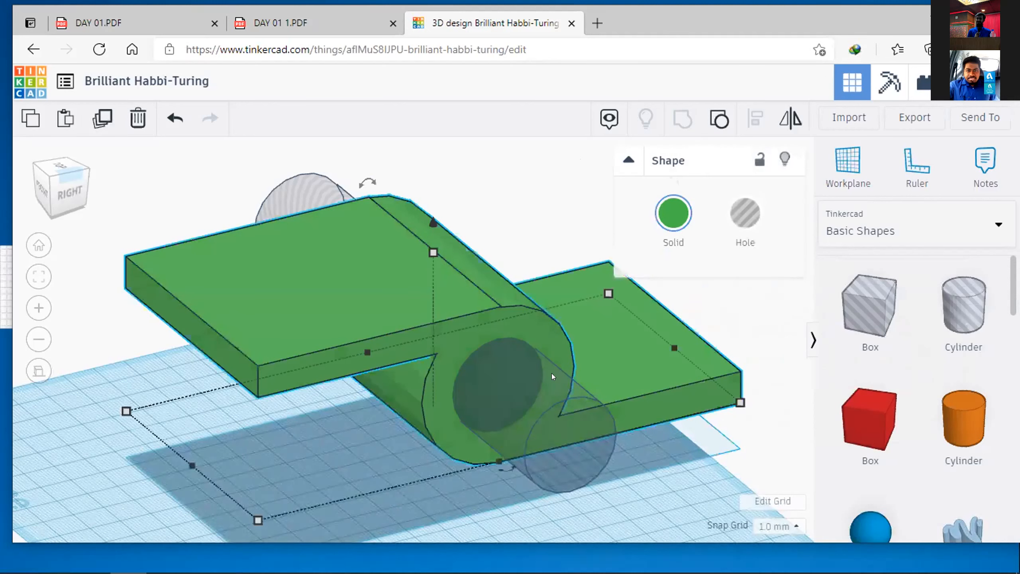
pyautogui.keyDown('shift'); pyautogui.click(574, 484); pyautogui.keyUp('shift')
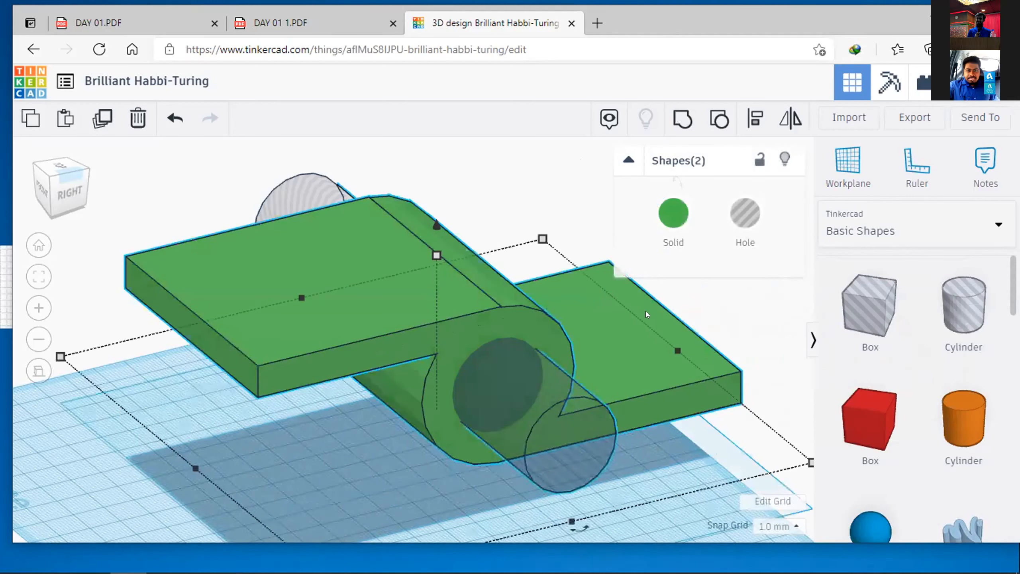
pyautogui.click(684, 124)
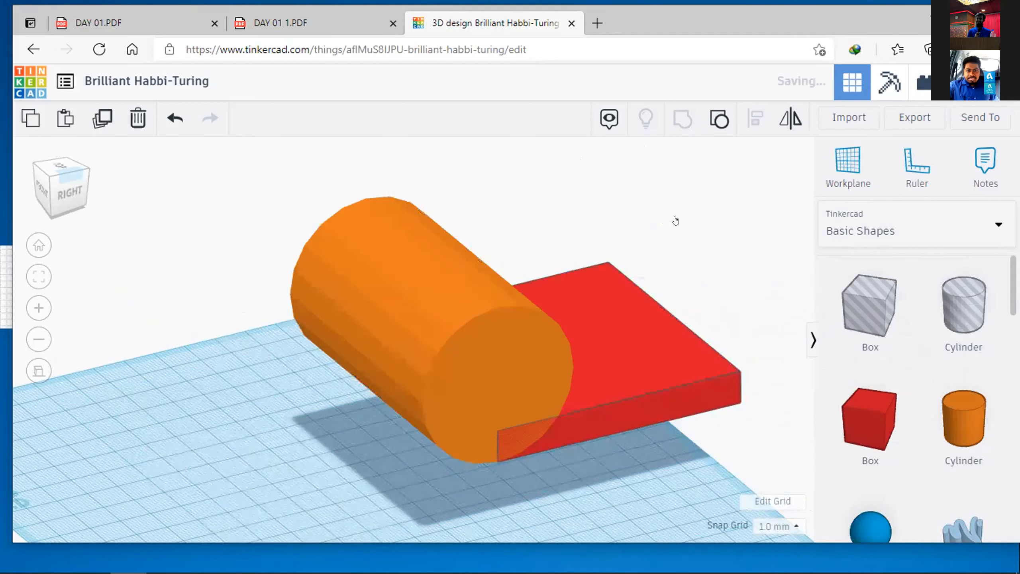
pyautogui.click(692, 251)
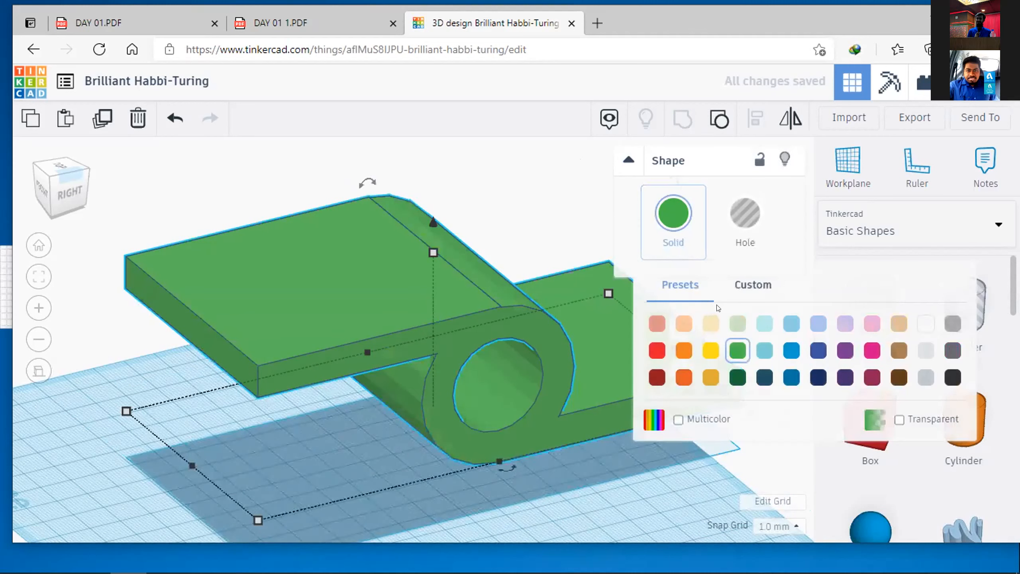
pyautogui.click(541, 268)
pyautogui.click(543, 269)
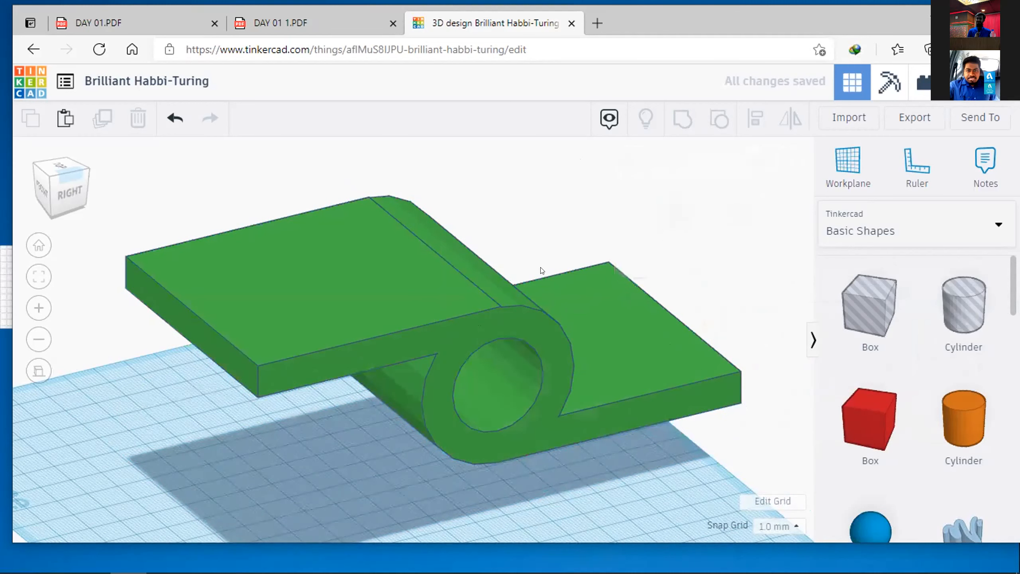
# Step: Inspect the green part from several angles, checking the through bore and both flat arms
pyautogui.scroll(3, 603, 287)
pyautogui.moveTo(515, 221); pyautogui.dragTo(601, 459, button='right')
pyautogui.moveTo(626, 491); pyautogui.dragTo(604, 376, button='right')
pyautogui.moveTo(639, 423); pyautogui.dragTo(587, 385, button='right')
pyautogui.click(586, 386)
pyautogui.moveTo(817, 27); pyautogui.dragTo(673, 395, button='right')
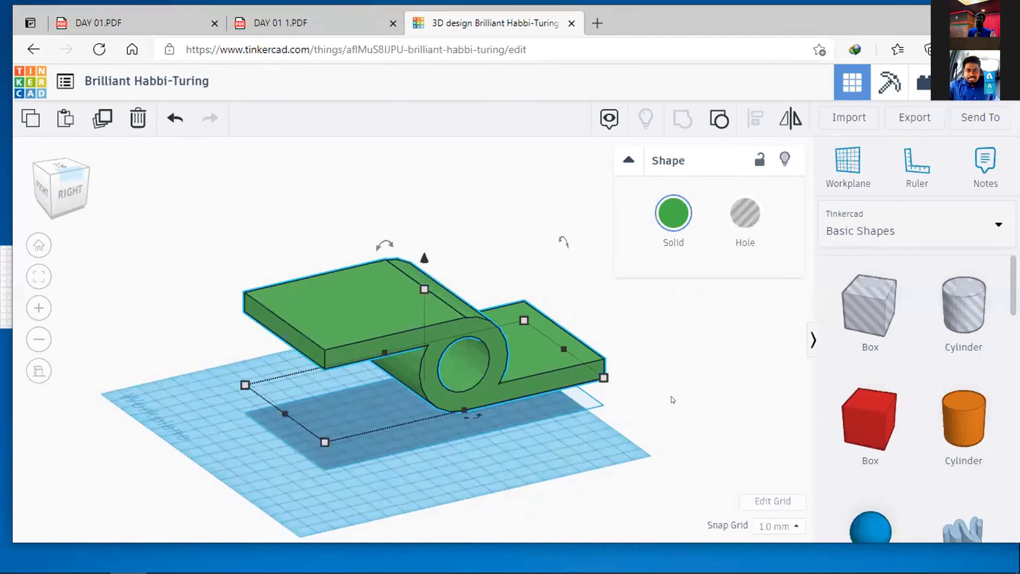
pyautogui.click(971, 17)
pyautogui.click(601, 398)
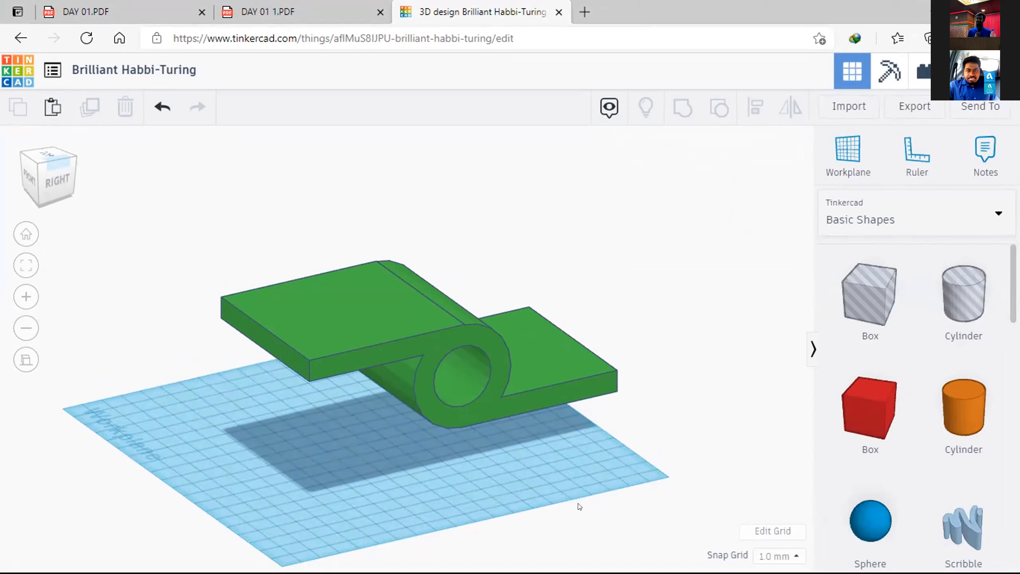
pyautogui.moveTo(540, 465); pyautogui.dragTo(542, 433, button='right')
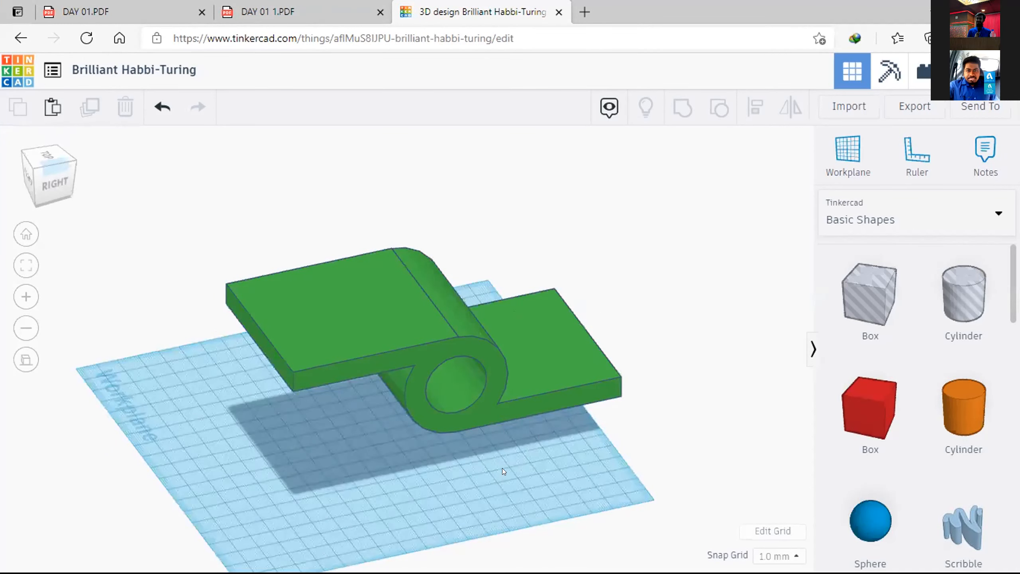
pyautogui.moveTo(495, 460); pyautogui.dragTo(447, 458, button='right')
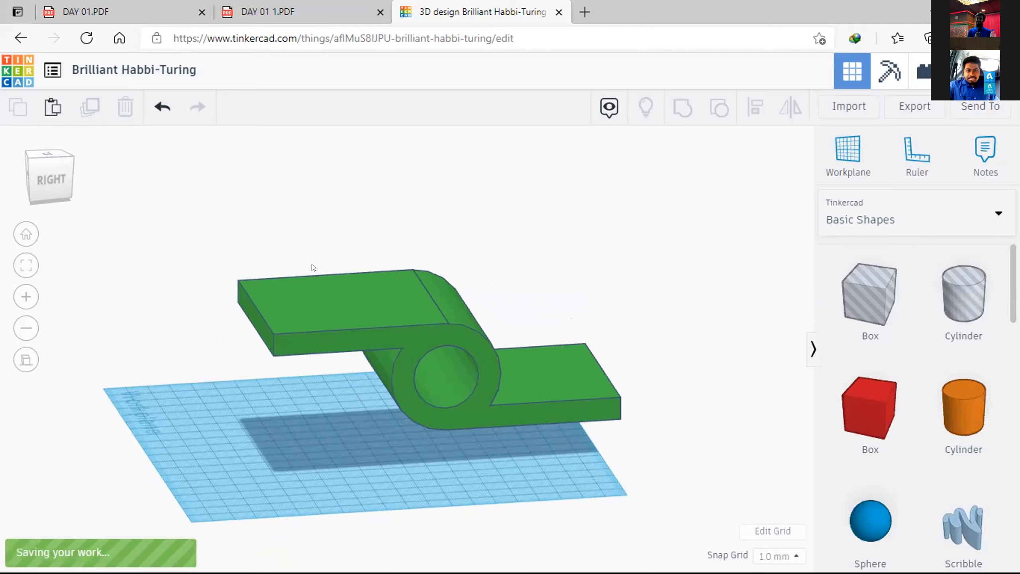
# Step: Return to the dashboard, create a new circuit design and dismiss the hint about Starters circuits
pyautogui.click(7, 69)
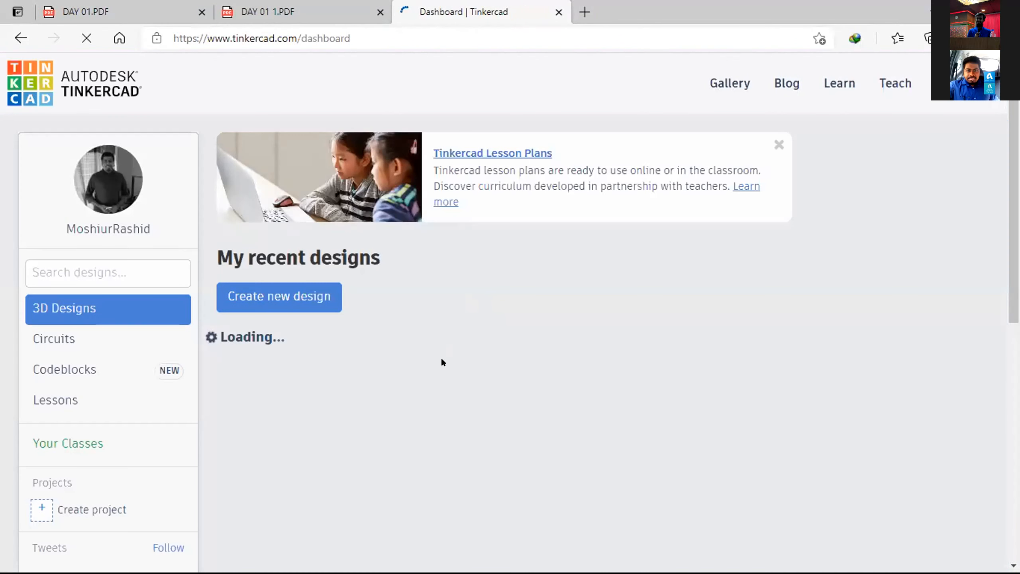
pyautogui.click(123, 344)
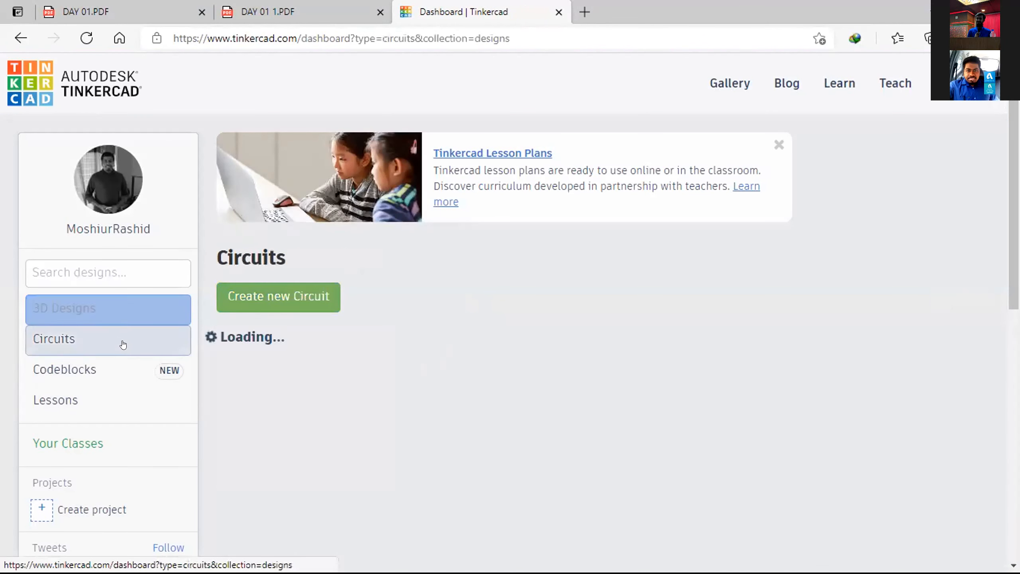
pyautogui.click(289, 291)
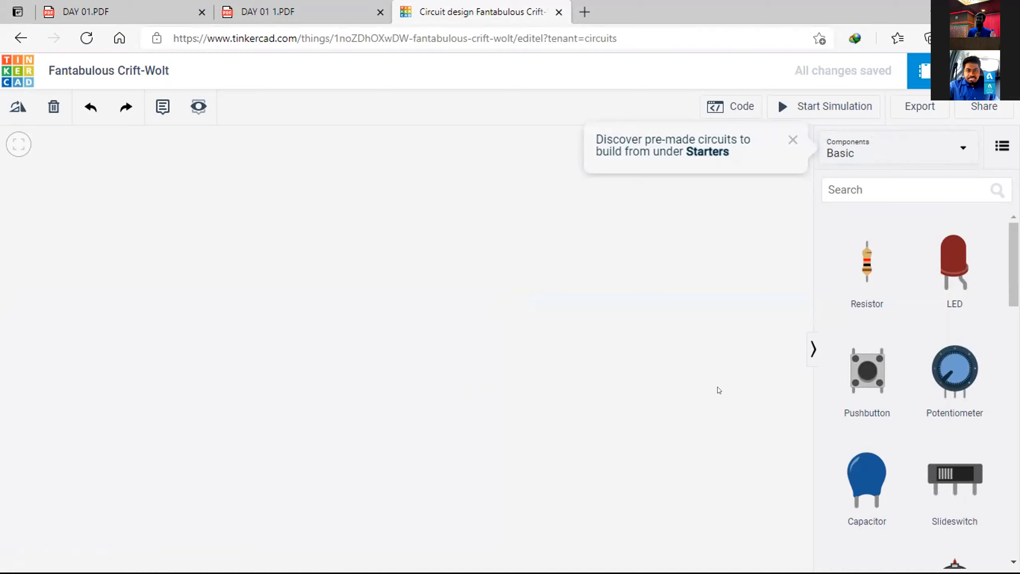
pyautogui.click(794, 140)
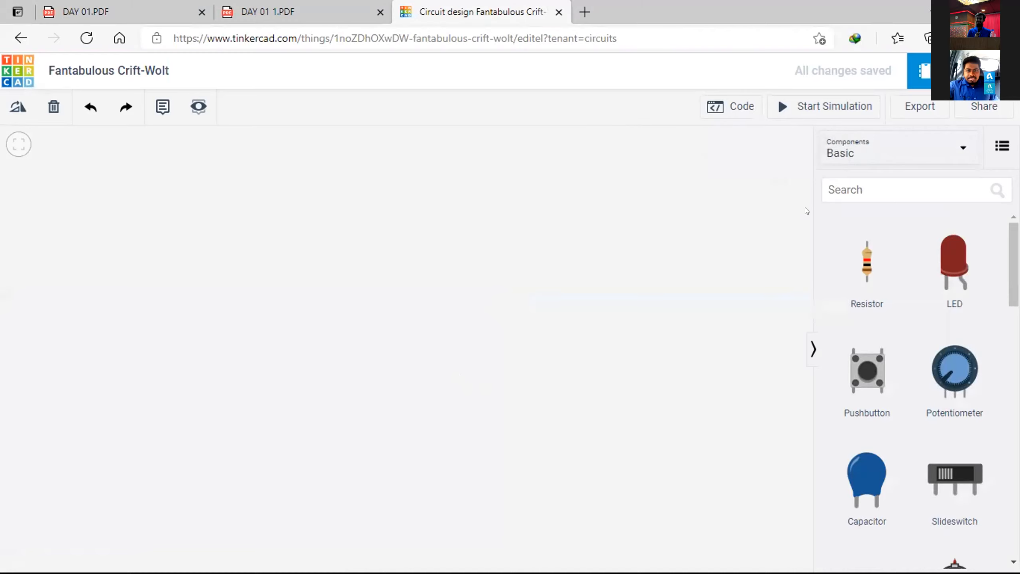
# Step: Look through the Basic circuit components, including the batteries, breadboard and microcontroller boards
pyautogui.scroll(-3, 867, 401)
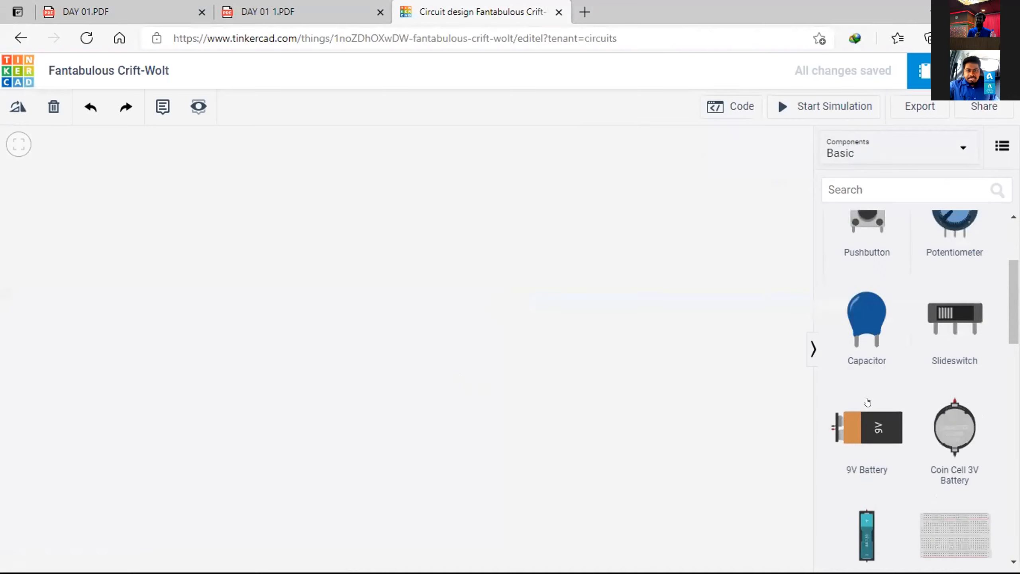
pyautogui.scroll(-3, 867, 401)
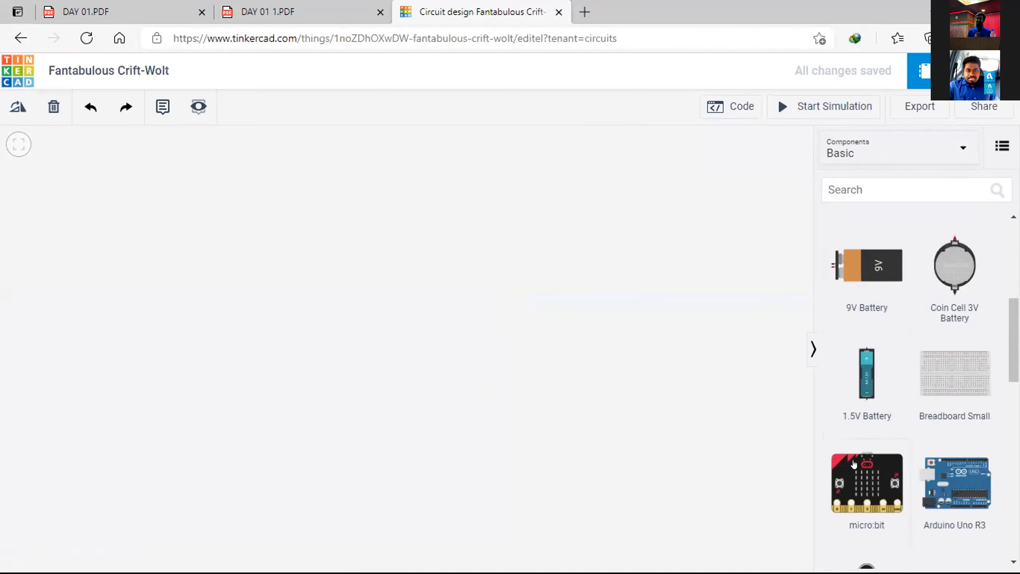